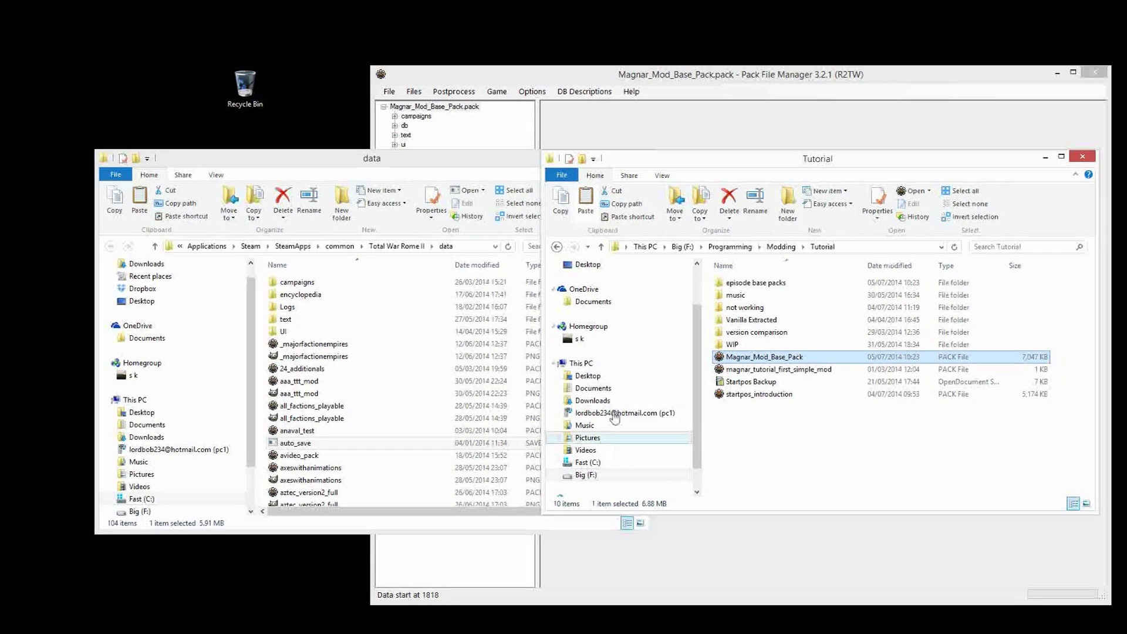
# Expand the db folder of Magnar_Mod_Base_Pack.pack and open the data_rome2 pack from the game's data folder in its own restored window
pyautogui.click(698, 130)
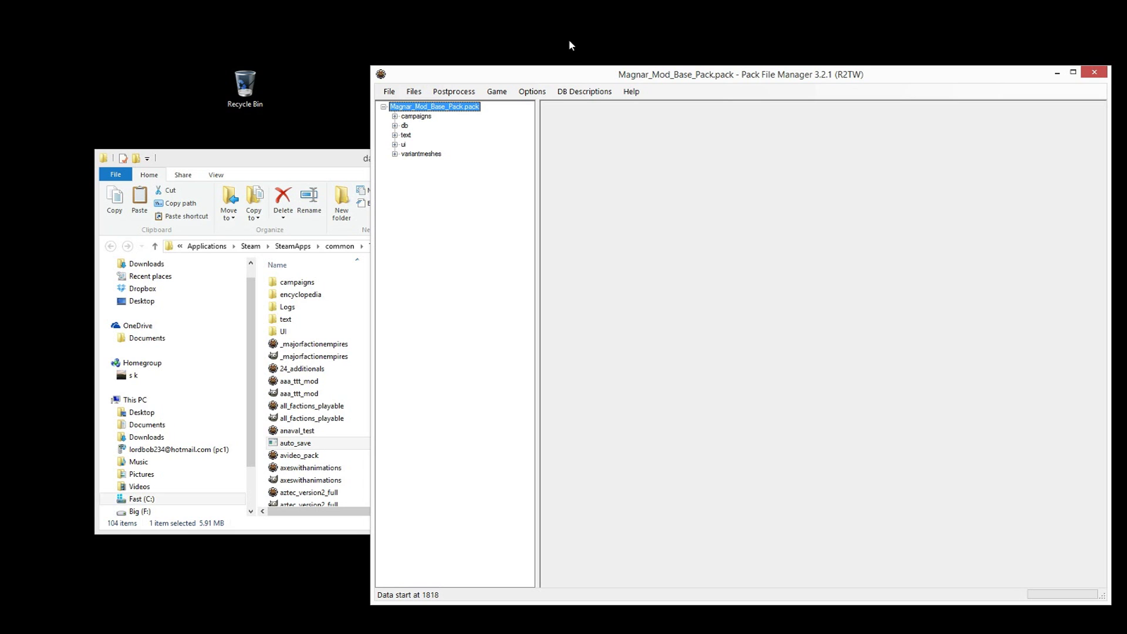
pyautogui.click(394, 126)
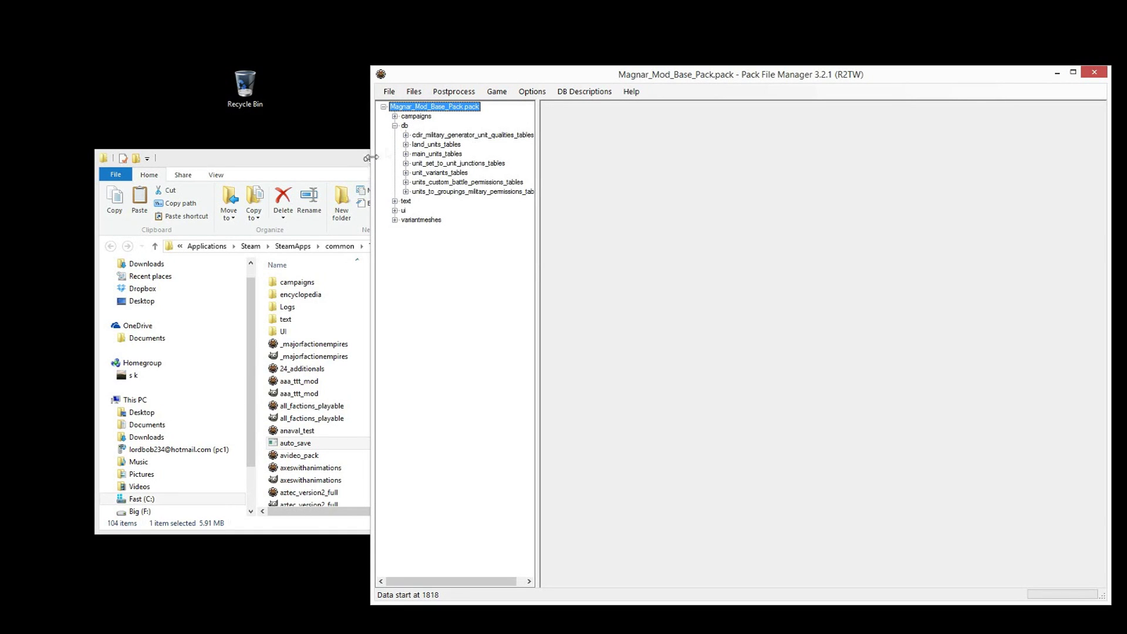
pyautogui.click(337, 161)
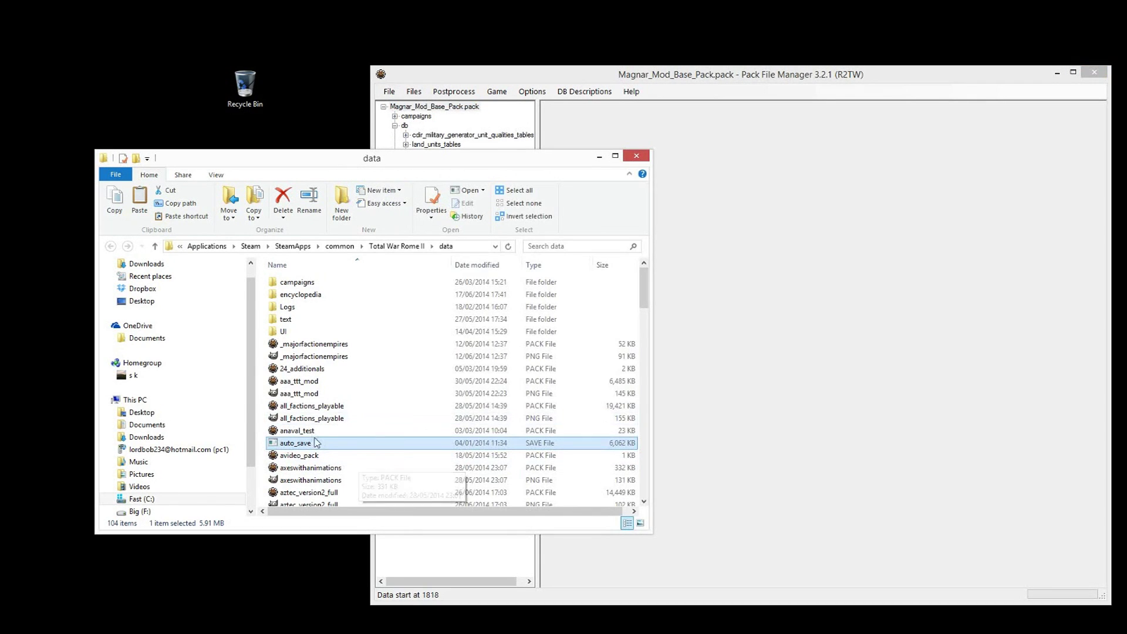
pyautogui.scroll(-5, 313, 412)
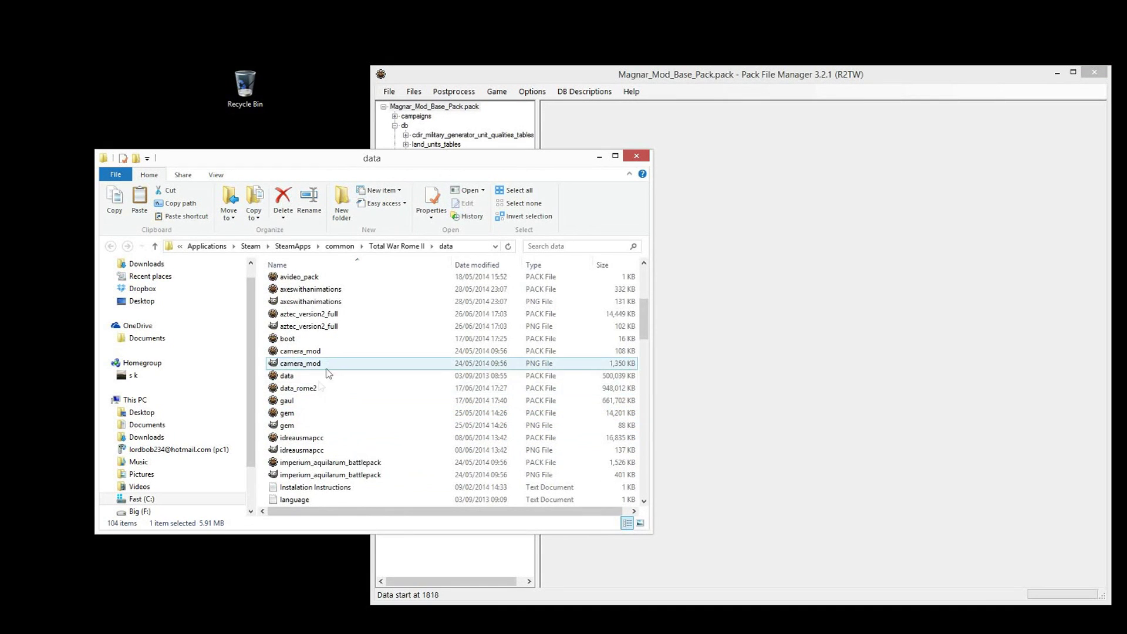
pyautogui.doubleClick(317, 389)
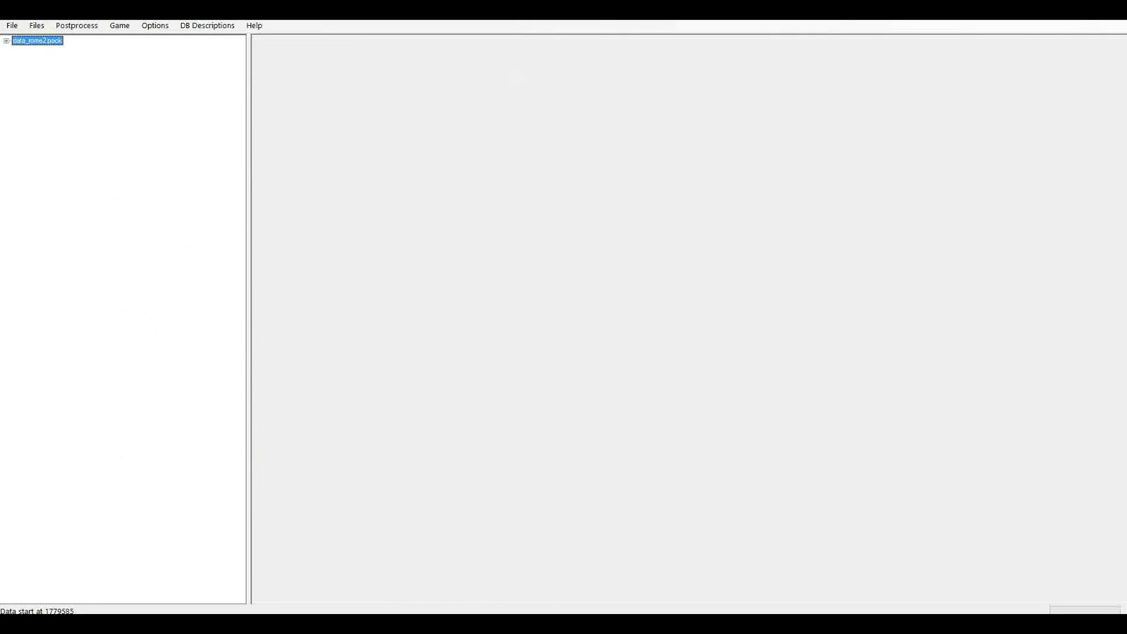
pyautogui.press('super+Down')
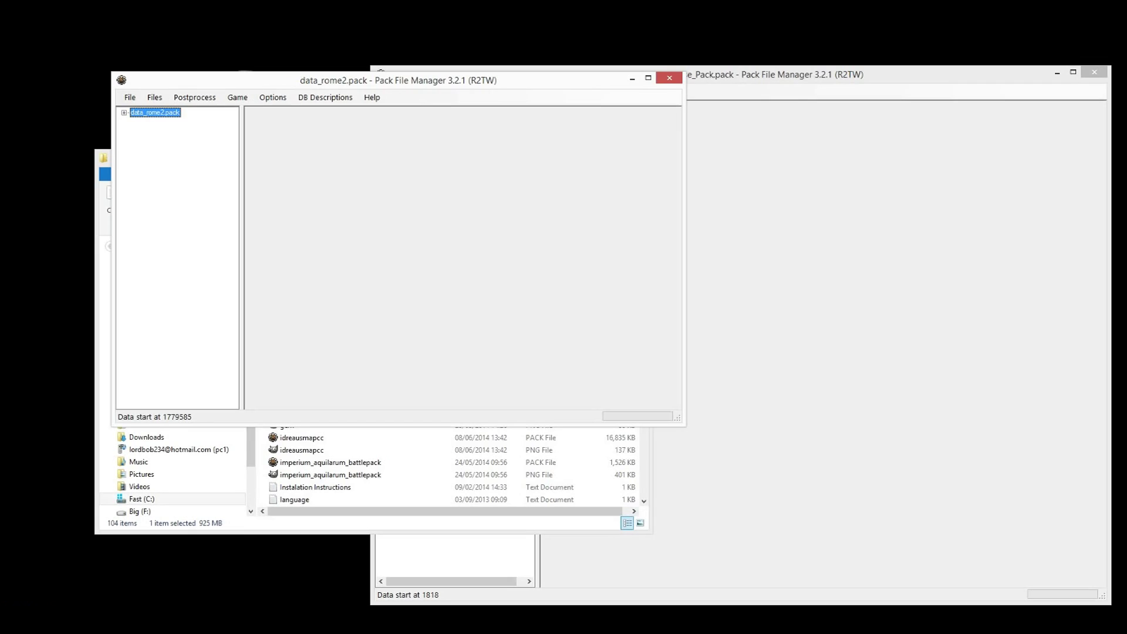
# Open the ui_unit_stats table from ui_unit_stats_tables in the db folder of data_rome2.pack
pyautogui.click(124, 113)
pyautogui.click(136, 187)
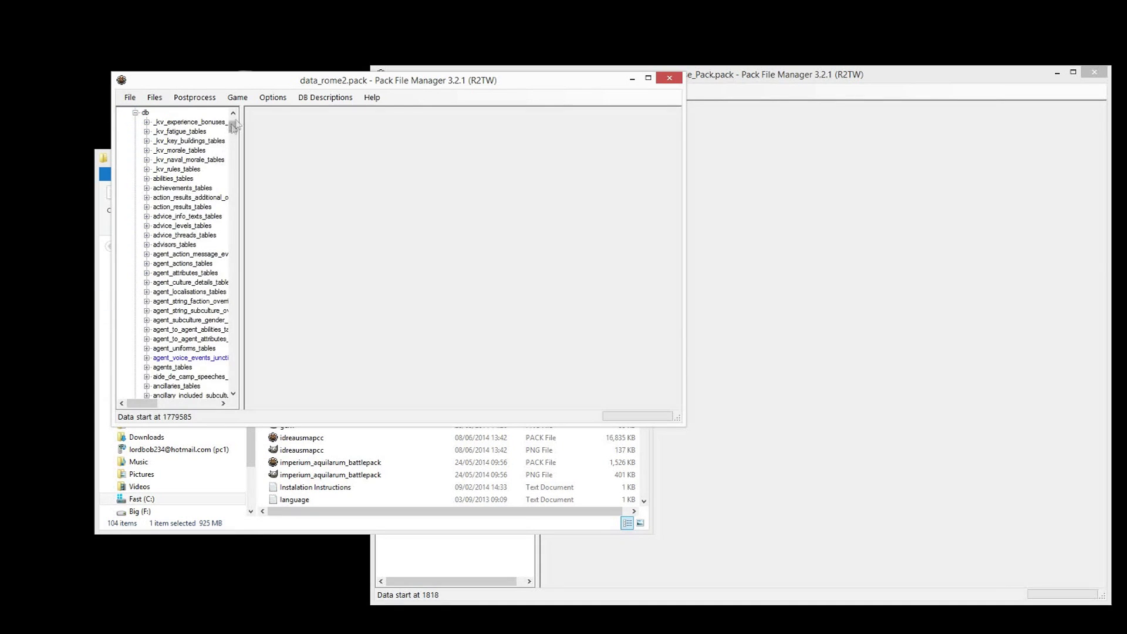
pyautogui.moveTo(234, 130); pyautogui.dragTo(223, 366)
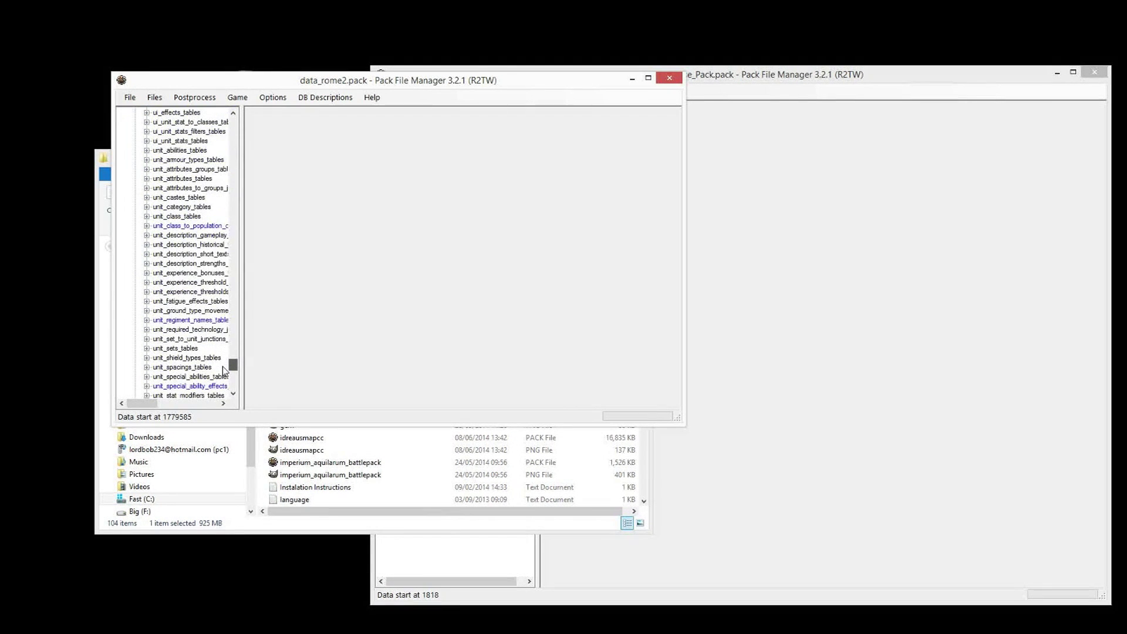
pyautogui.moveTo(246, 267); pyautogui.dragTo(250, 267)
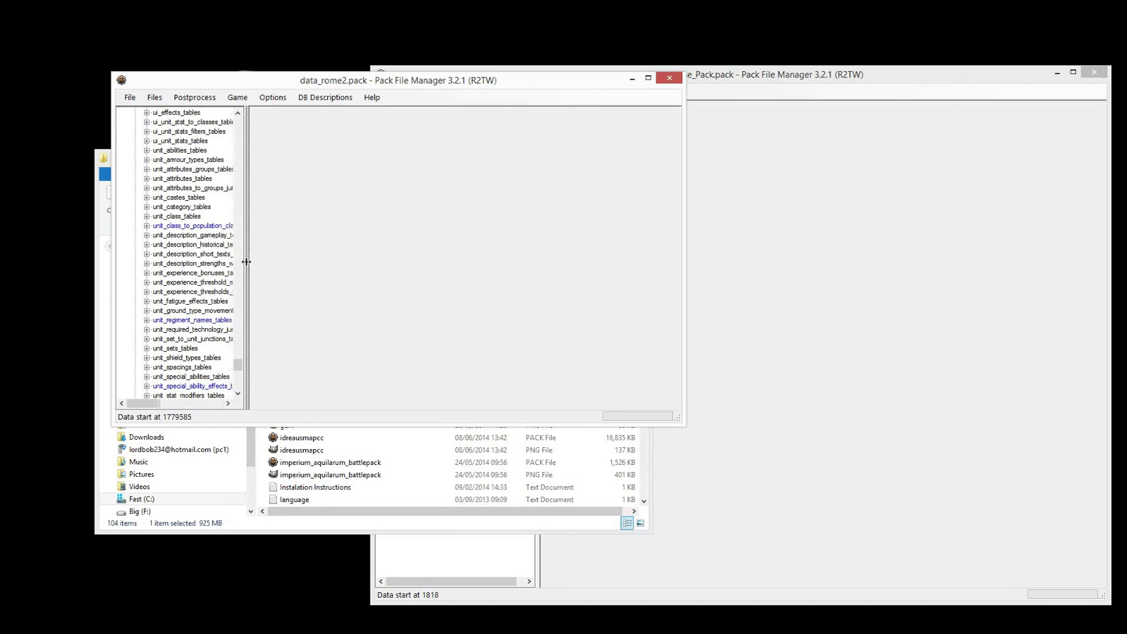
pyautogui.click(147, 141)
pyautogui.click(174, 151)
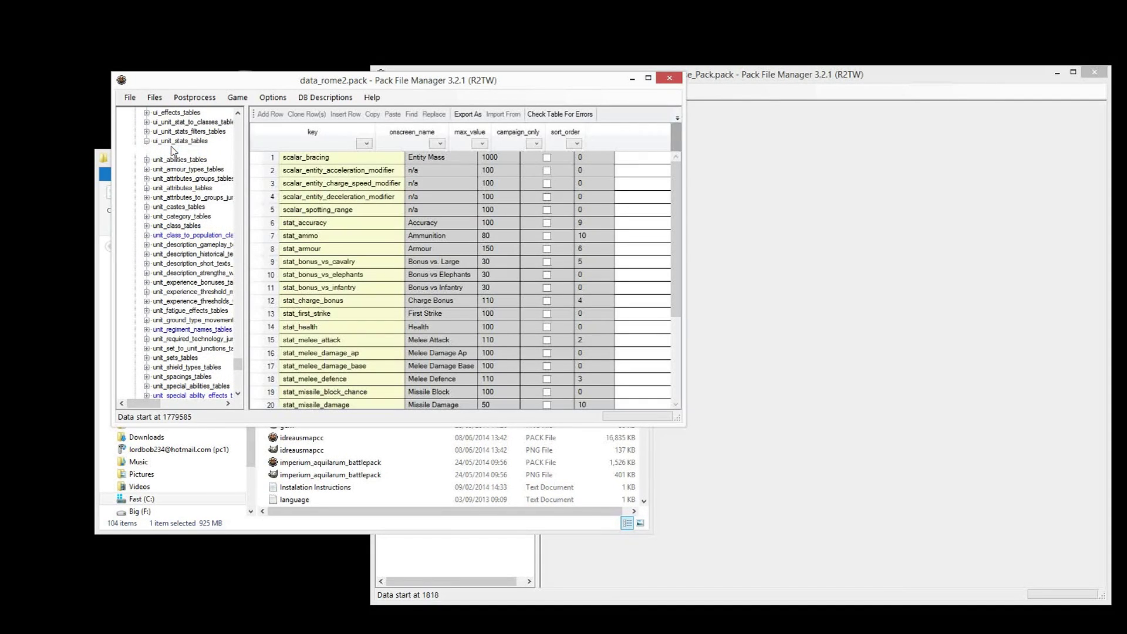
# Examine the stat entries in the key column of ui_unit_stats, from scalar_bracing through to stat_weapon_range
pyautogui.click(465, 188)
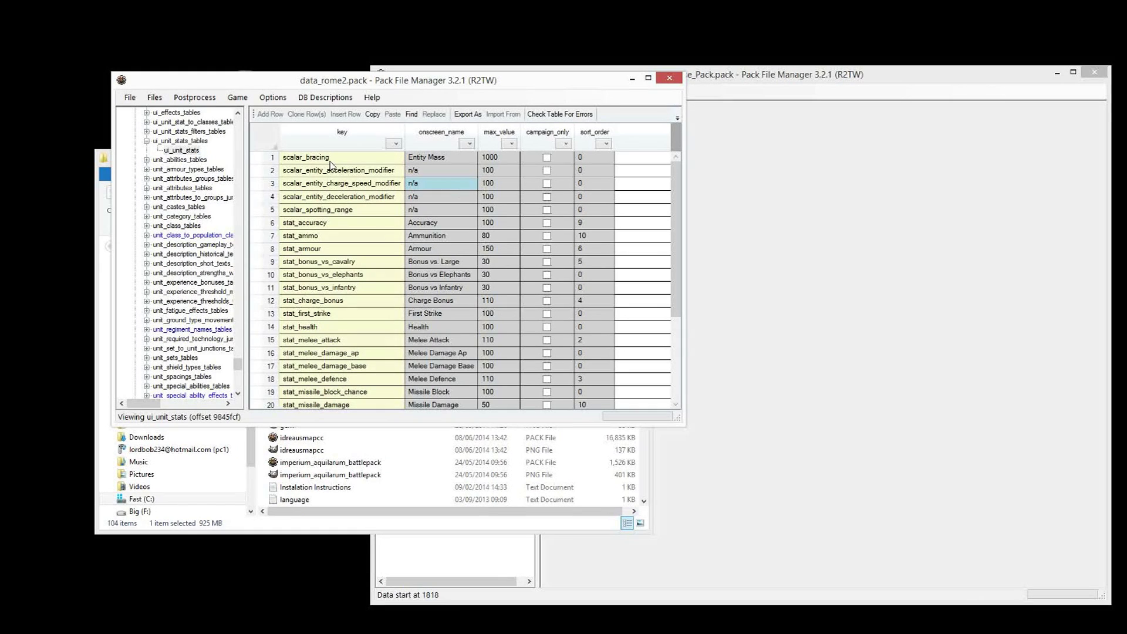
pyautogui.moveTo(330, 158); pyautogui.dragTo(317, 438)
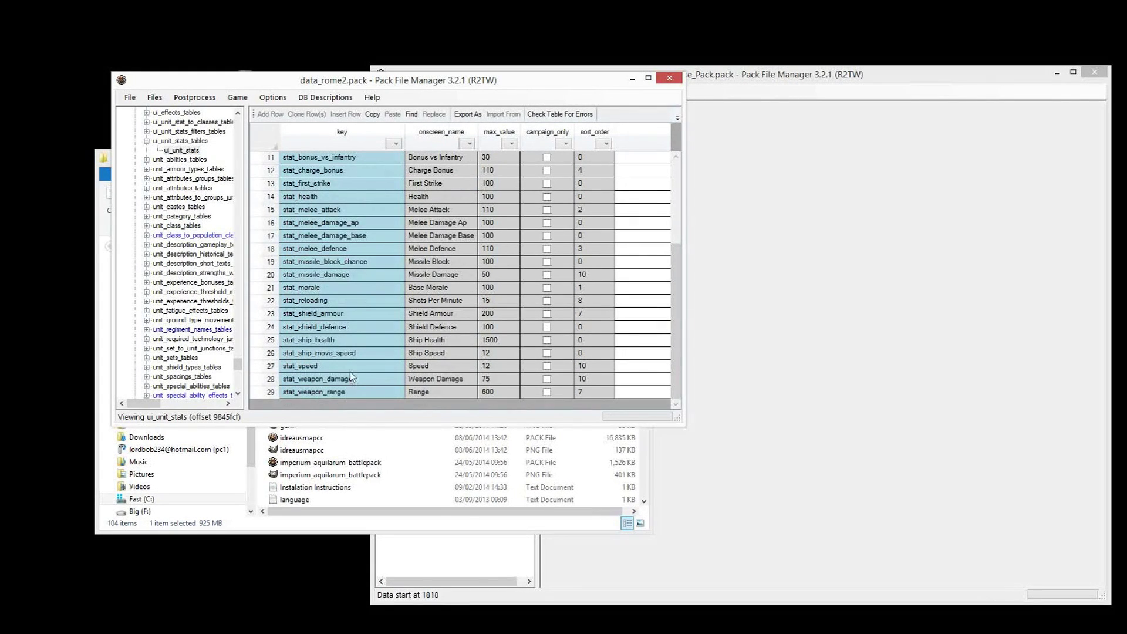
pyautogui.scroll(3, 351, 371)
pyautogui.click(335, 170)
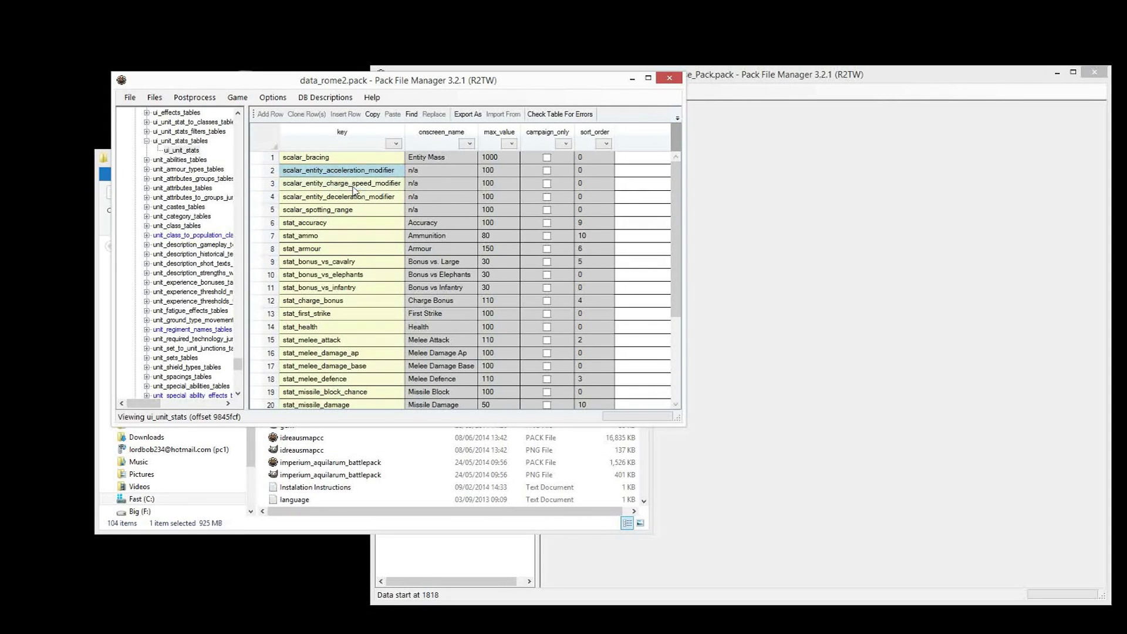
pyautogui.click(353, 185)
pyautogui.click(351, 198)
pyautogui.click(346, 222)
pyautogui.click(345, 210)
pyautogui.click(344, 232)
pyautogui.click(332, 247)
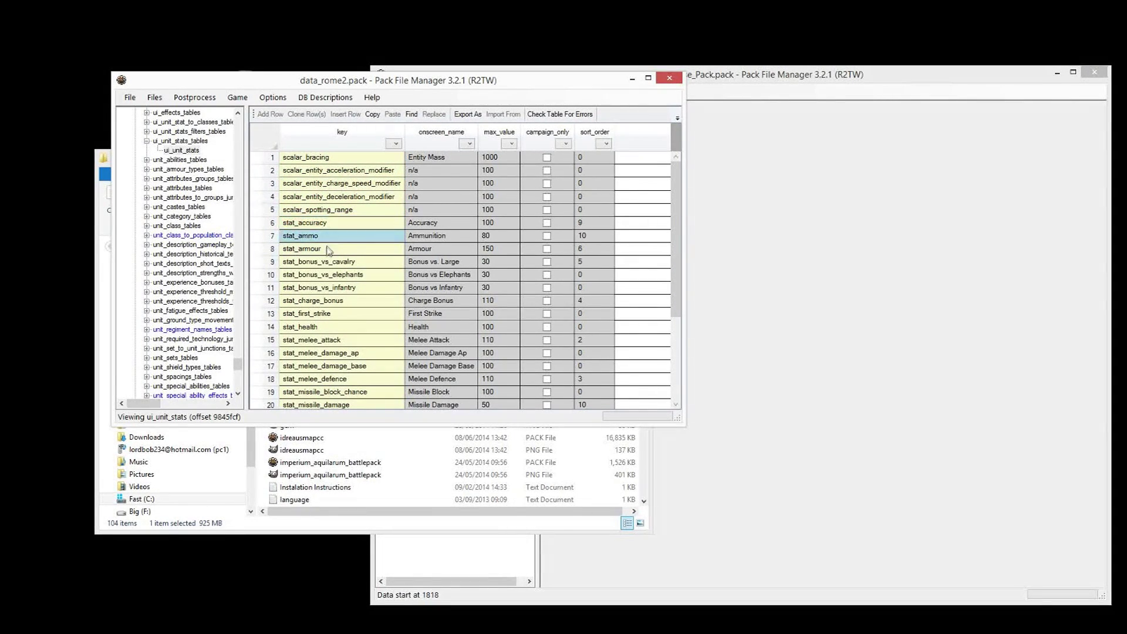
pyautogui.click(336, 264)
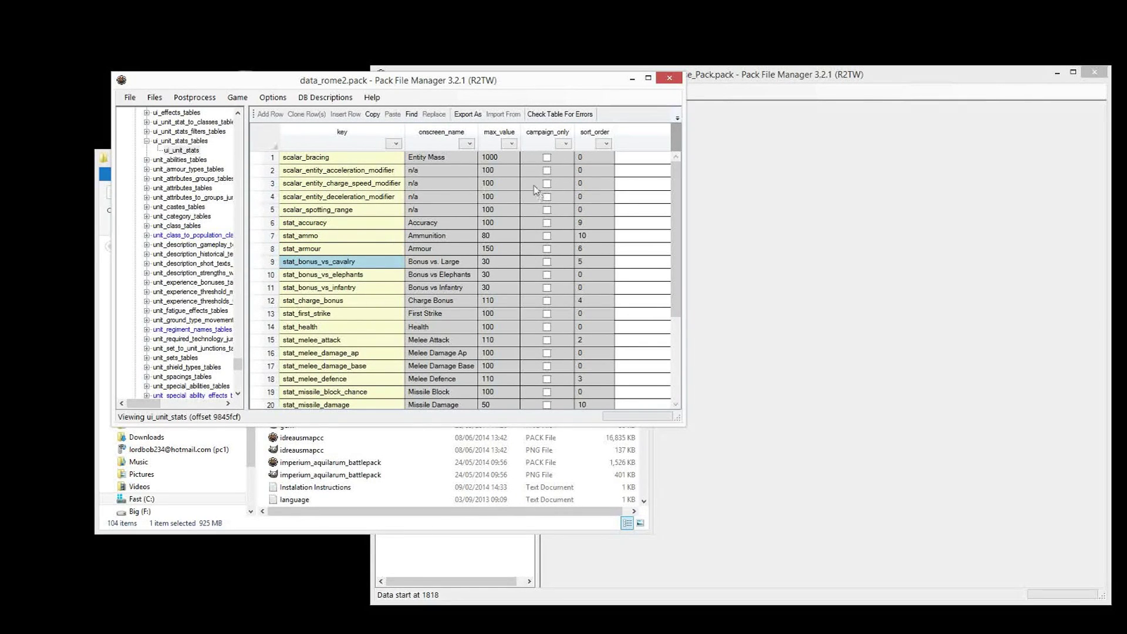
# Review the onscreen_name column of ui_unit_stats and locate the local_en_rome2 pack in the data folder
pyautogui.click(437, 162)
pyautogui.moveTo(436, 161); pyautogui.dragTo(412, 383)
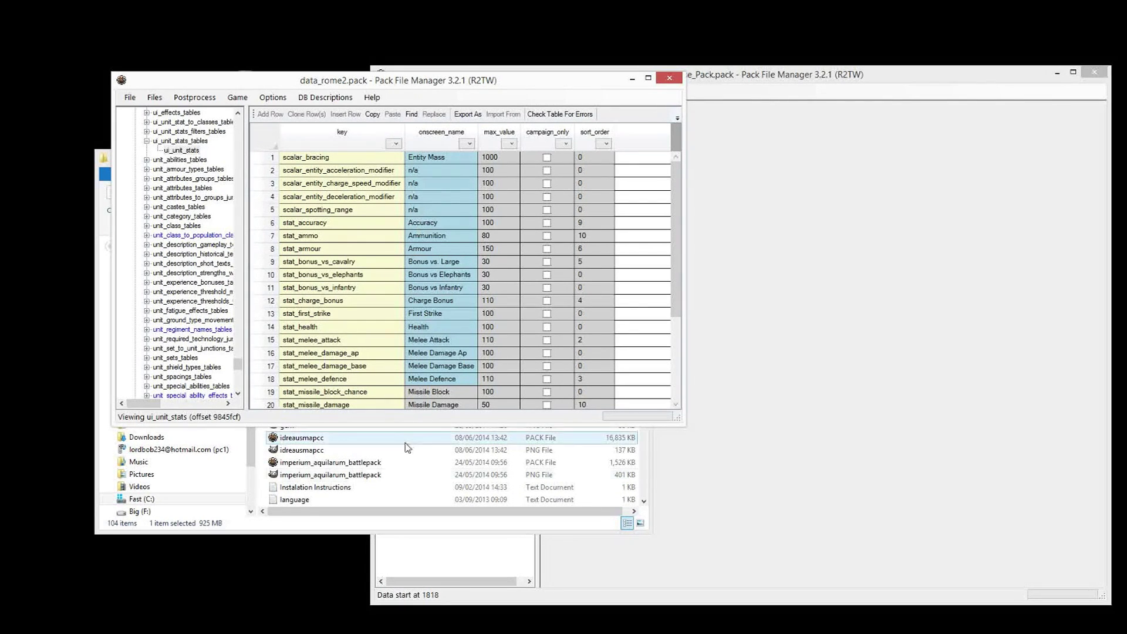
pyautogui.click(329, 475)
pyautogui.scroll(2, 352, 389)
pyautogui.scroll(2, 352, 389)
pyautogui.scroll(-7, 351, 384)
pyautogui.click(343, 413)
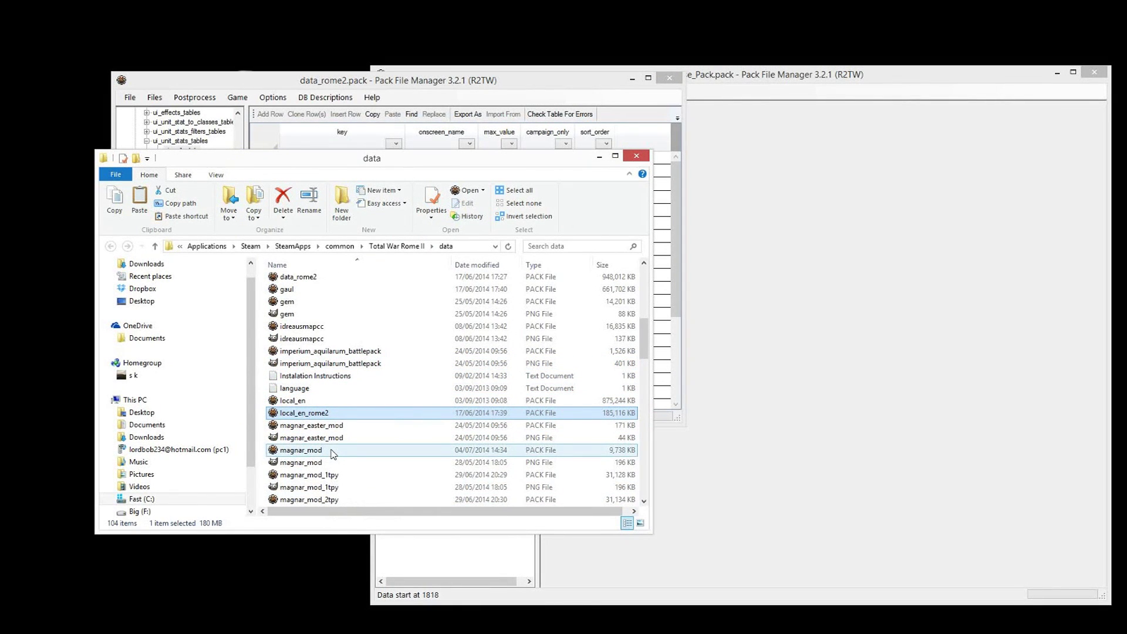
pyautogui.click(442, 76)
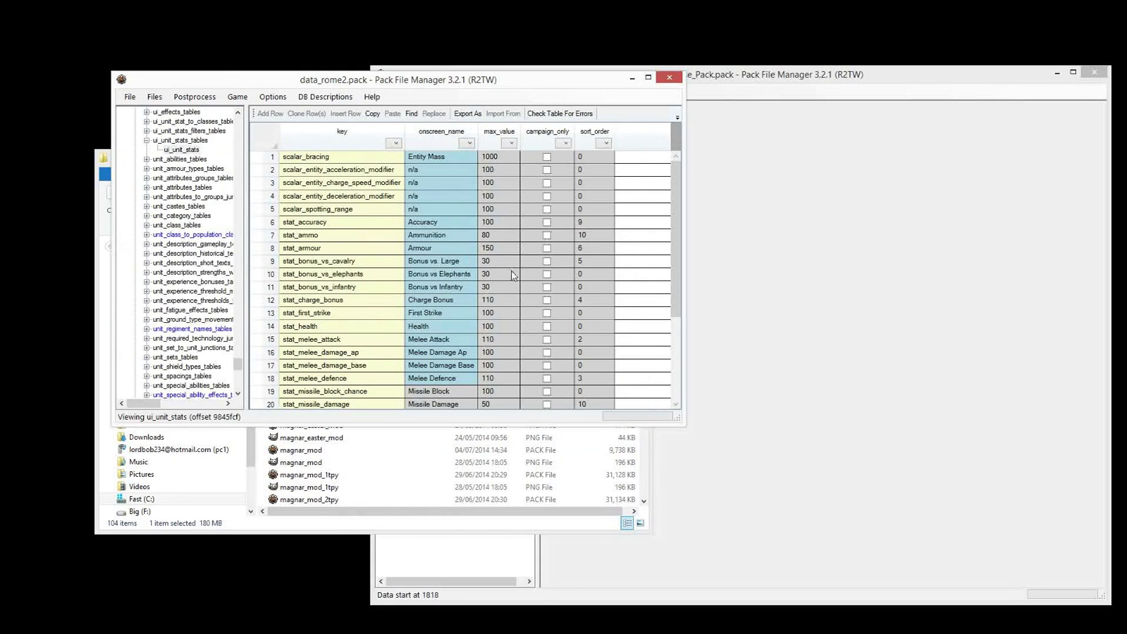
# Review the max_value column of ui_unit_stats, checking the stat_speed row in particular
pyautogui.click(506, 315)
pyautogui.moveTo(499, 169); pyautogui.dragTo(477, 405)
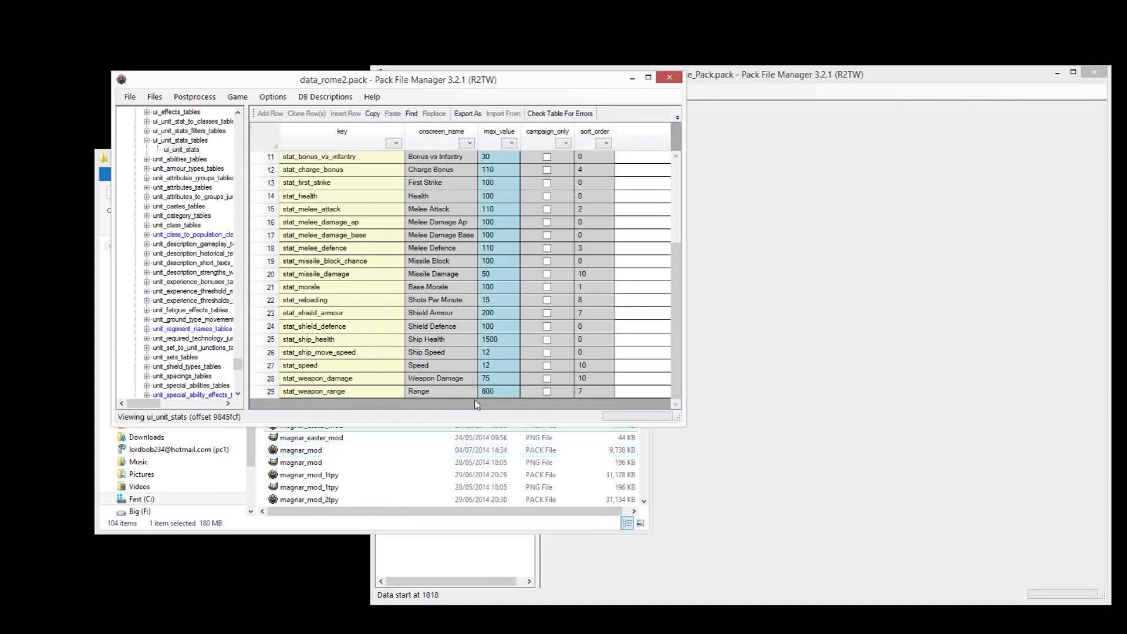
pyautogui.moveTo(320, 367); pyautogui.dragTo(489, 368)
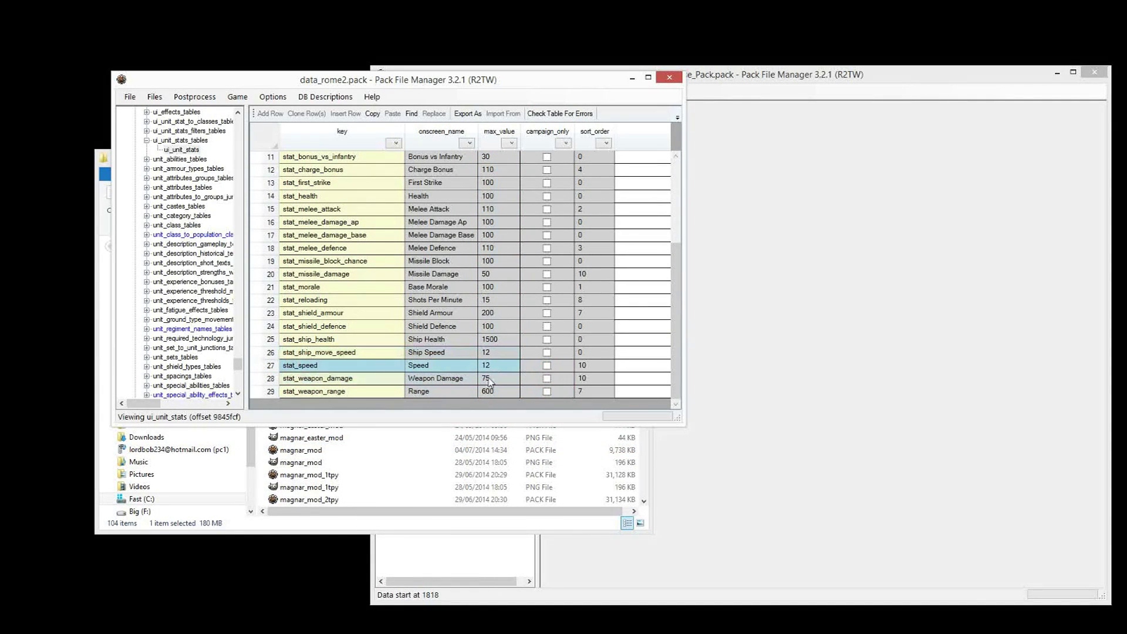
pyautogui.click(497, 363)
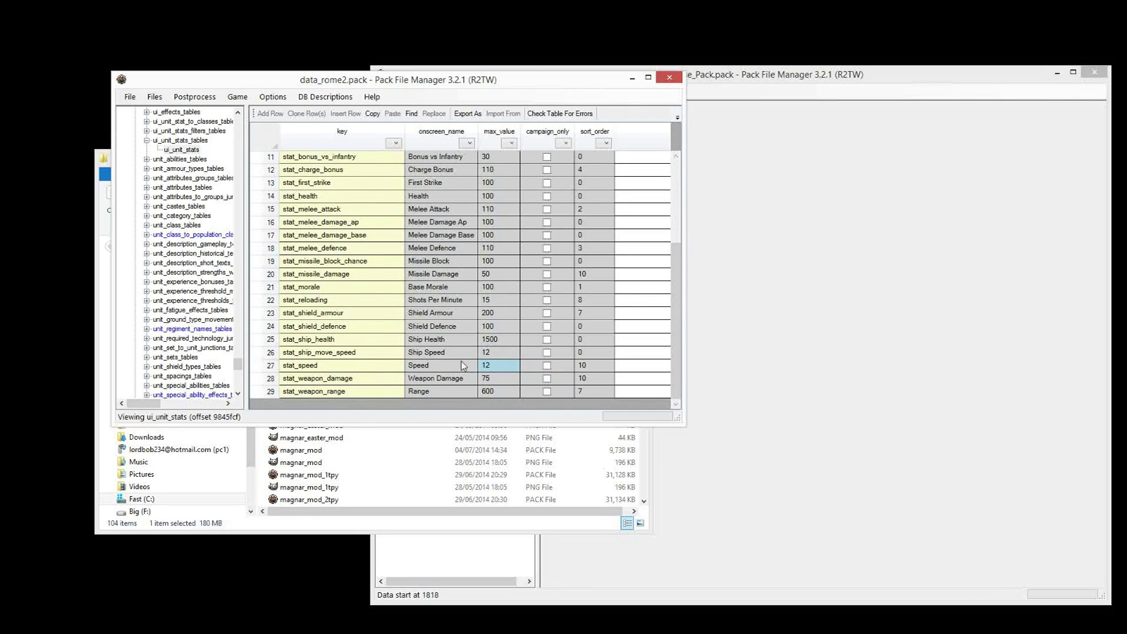
pyautogui.press('Down')
# Review the sort_order column of ui_unit_stats from the first row to the last
pyautogui.click(590, 261)
pyautogui.scroll(4, 596, 299)
pyautogui.click(600, 171)
pyautogui.moveTo(602, 179); pyautogui.dragTo(588, 401)
pyautogui.click(219, 147)
pyautogui.scroll(2, 227, 151)
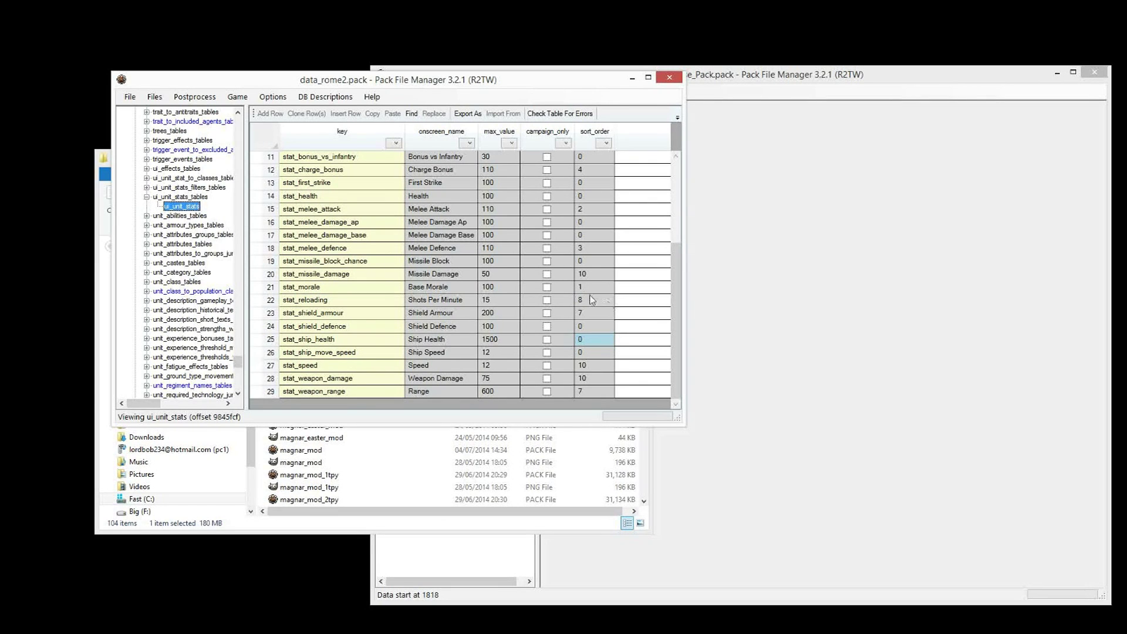
# Widen the pack tree and review the stat keys of ui_unit_stats against their maximum values
pyautogui.moveTo(247, 238)
pyautogui.mouseDown()
pyautogui.moveTo(297, 240)
pyautogui.moveTo(250, 242)
pyautogui.moveTo(263, 246)
pyautogui.mouseUp()
pyautogui.moveTo(372, 196); pyautogui.dragTo(362, 418)
pyautogui.moveTo(366, 365); pyautogui.dragTo(364, 149)
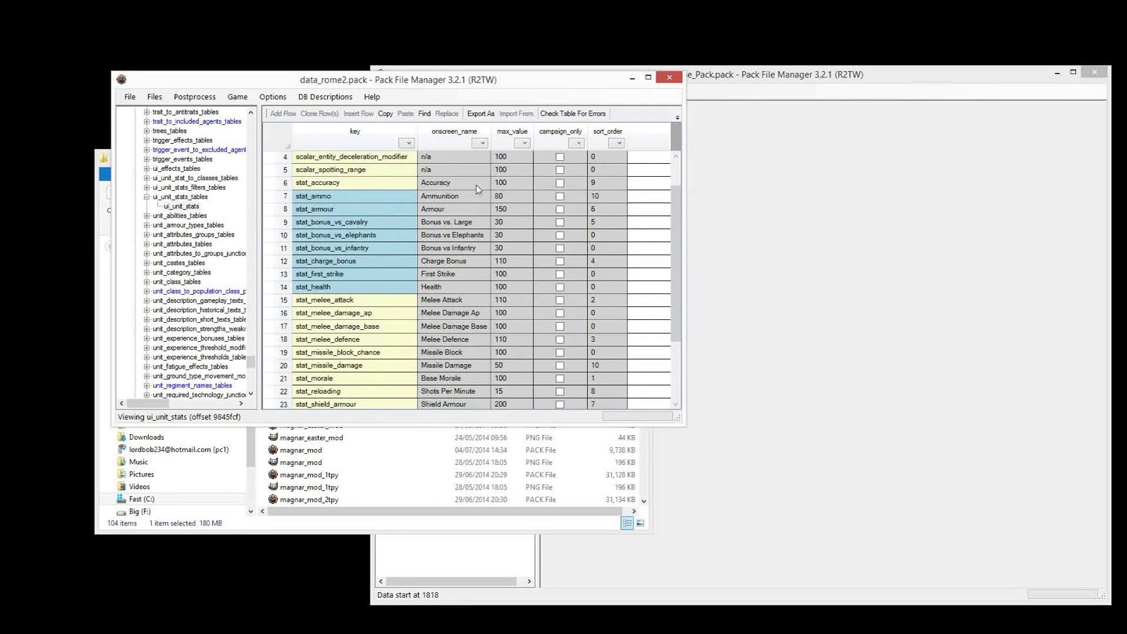
pyautogui.moveTo(511, 300); pyautogui.dragTo(511, 183)
pyautogui.keyDown('shift'); pyautogui.click(503, 341); pyautogui.keyUp('shift')
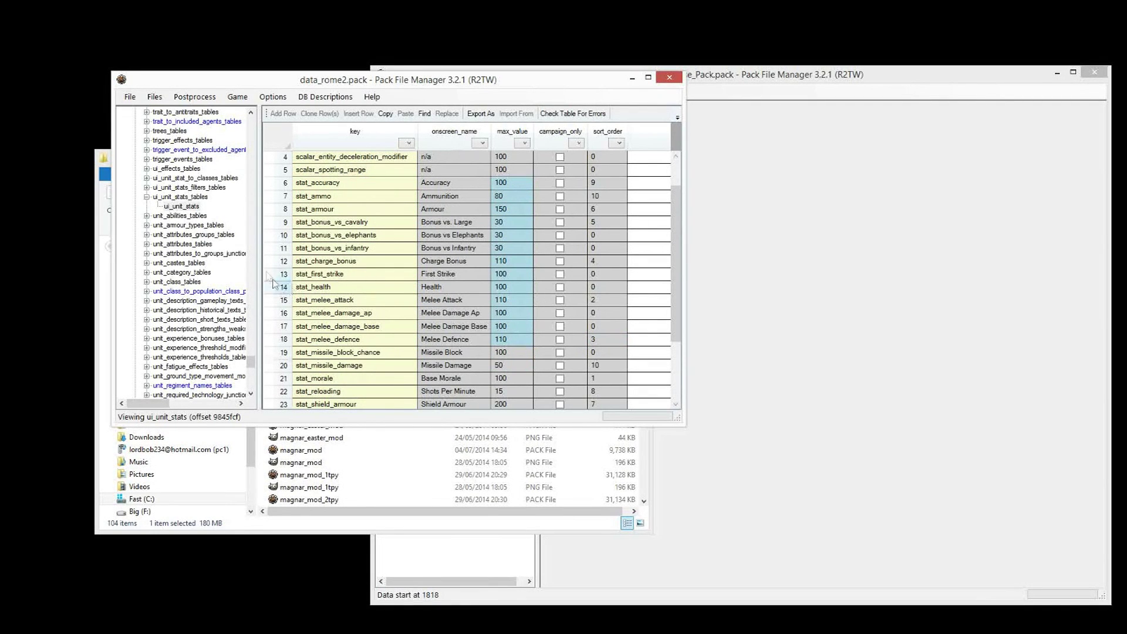
# Expand ui_unit_stats_filters_tables and open the ui_unit_stat_to_classes table
pyautogui.click(225, 205)
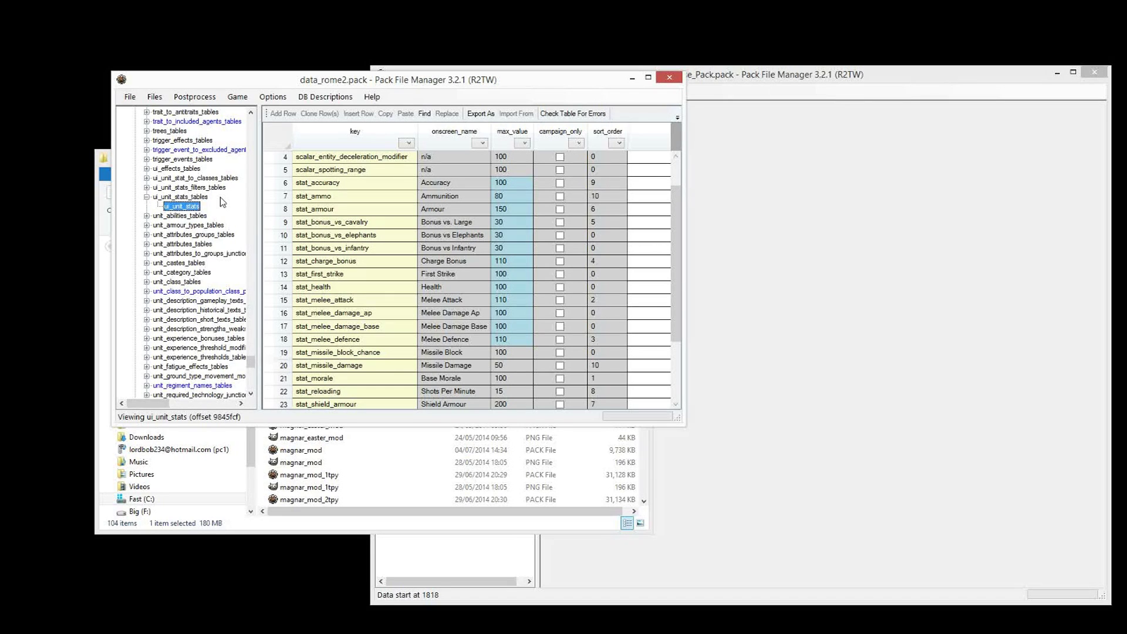
pyautogui.click(151, 188)
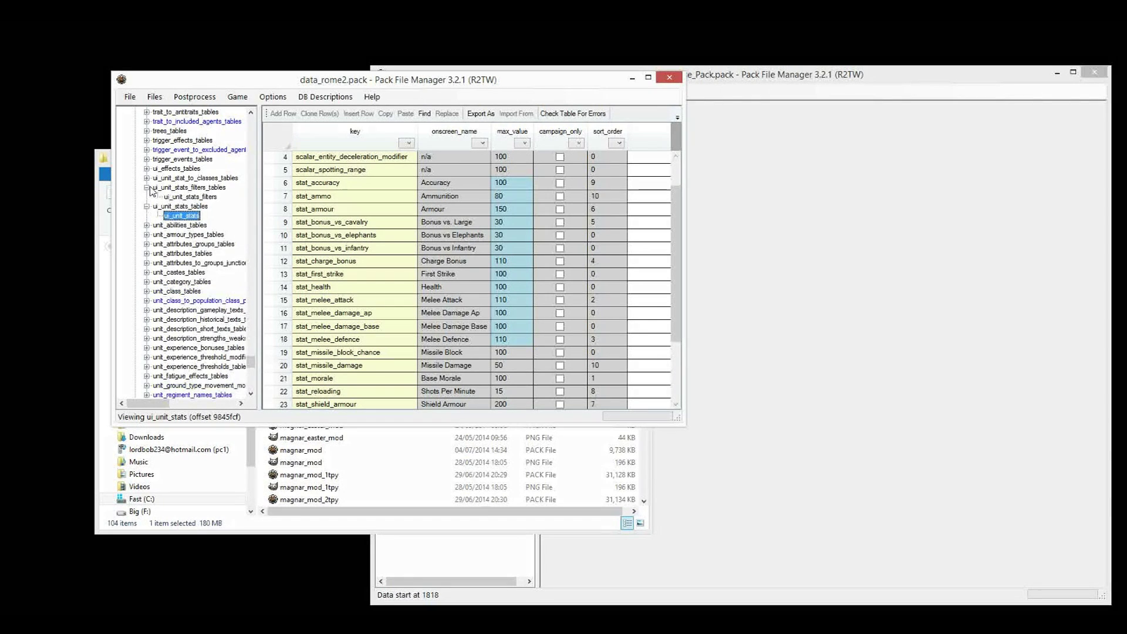
pyautogui.click(147, 178)
pyautogui.click(179, 188)
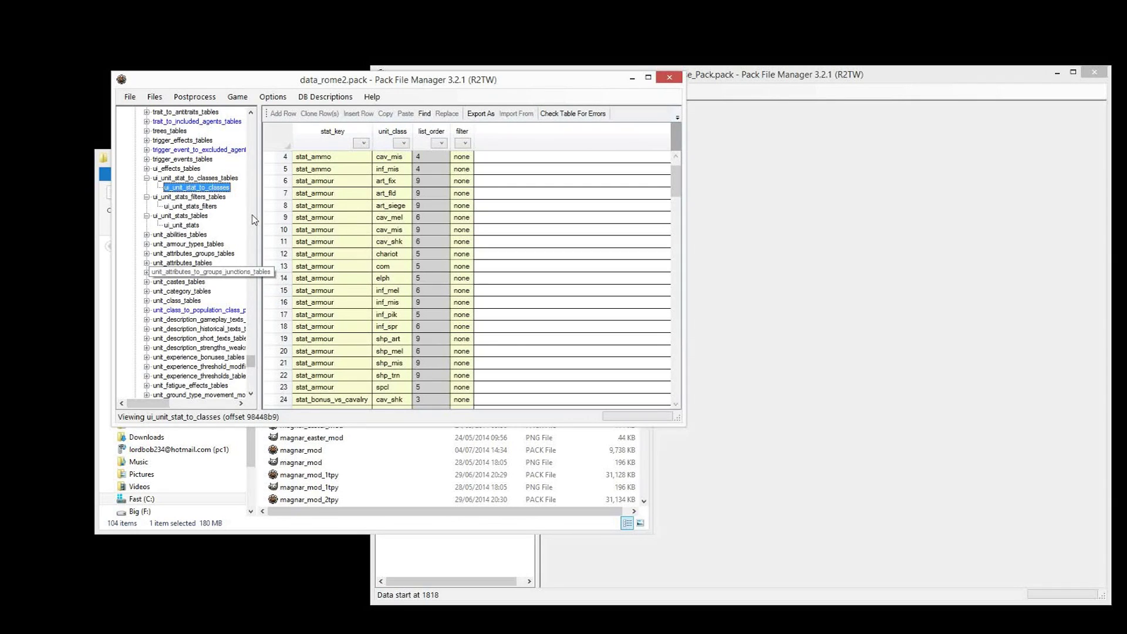
# Locate land_units_tables in the mod pack, and examine the stat_key, unit_class and list_order columns of ui_unit_stat_to_classes in data_rome2.pack
pyautogui.click(837, 273)
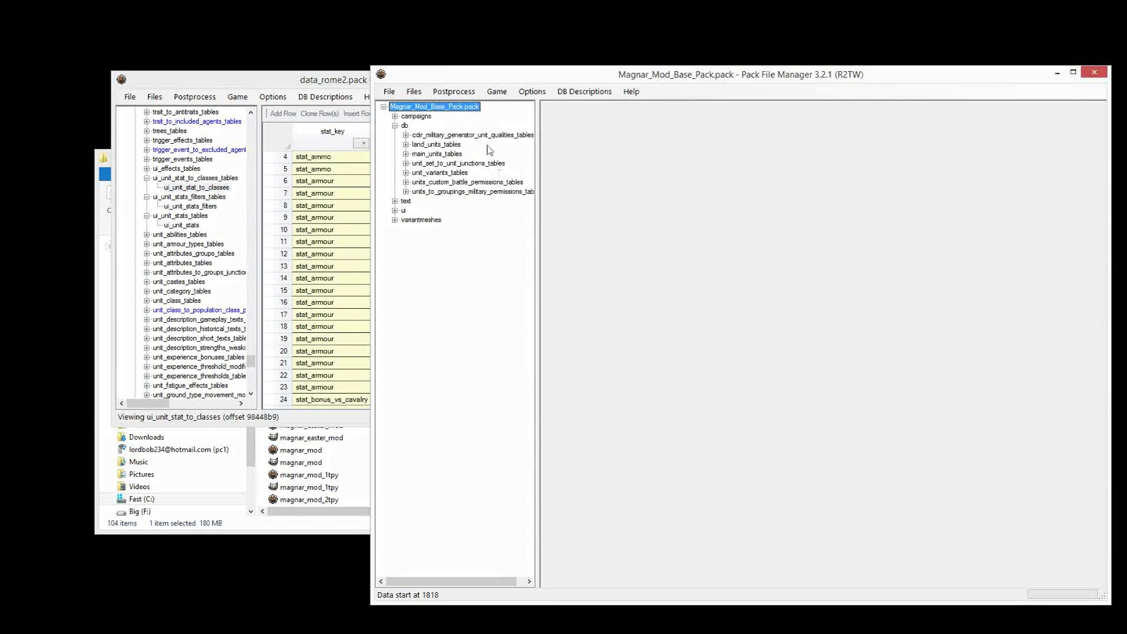
pyautogui.click(433, 145)
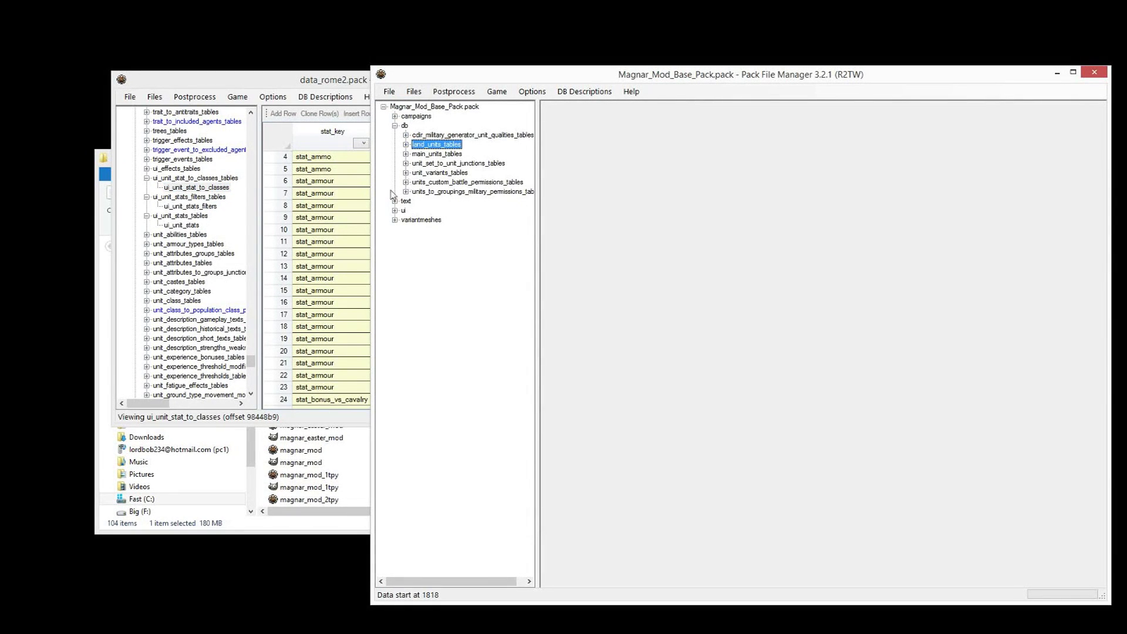
pyautogui.click(336, 185)
pyautogui.moveTo(337, 163); pyautogui.dragTo(352, 402)
pyautogui.moveTo(392, 241); pyautogui.dragTo(392, 305)
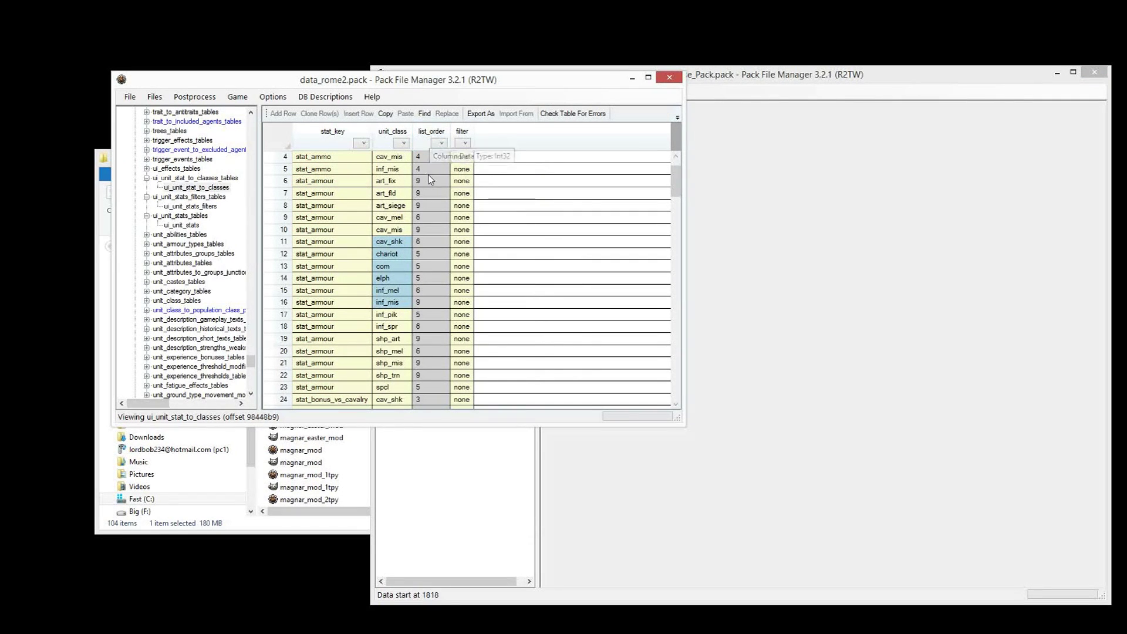
pyautogui.moveTo(422, 169); pyautogui.dragTo(420, 320)
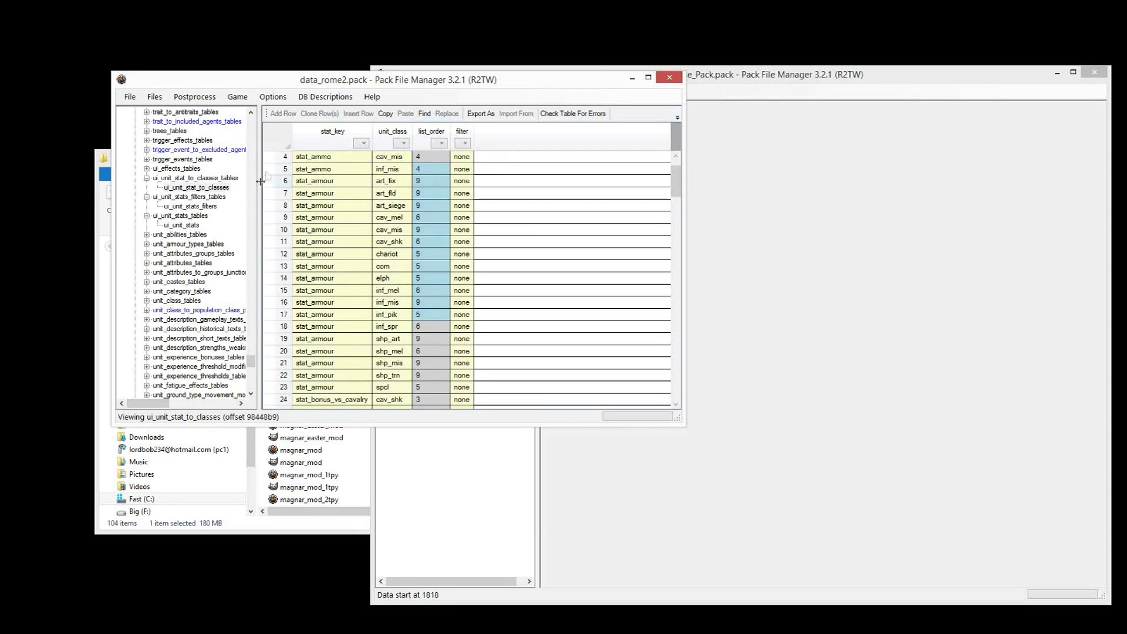
pyautogui.click(335, 159)
pyautogui.click(420, 159)
# Compare the keys in ui_unit_stats_filters with the values available in the filter column of ui_unit_stat_to_classes
pyautogui.click(192, 207)
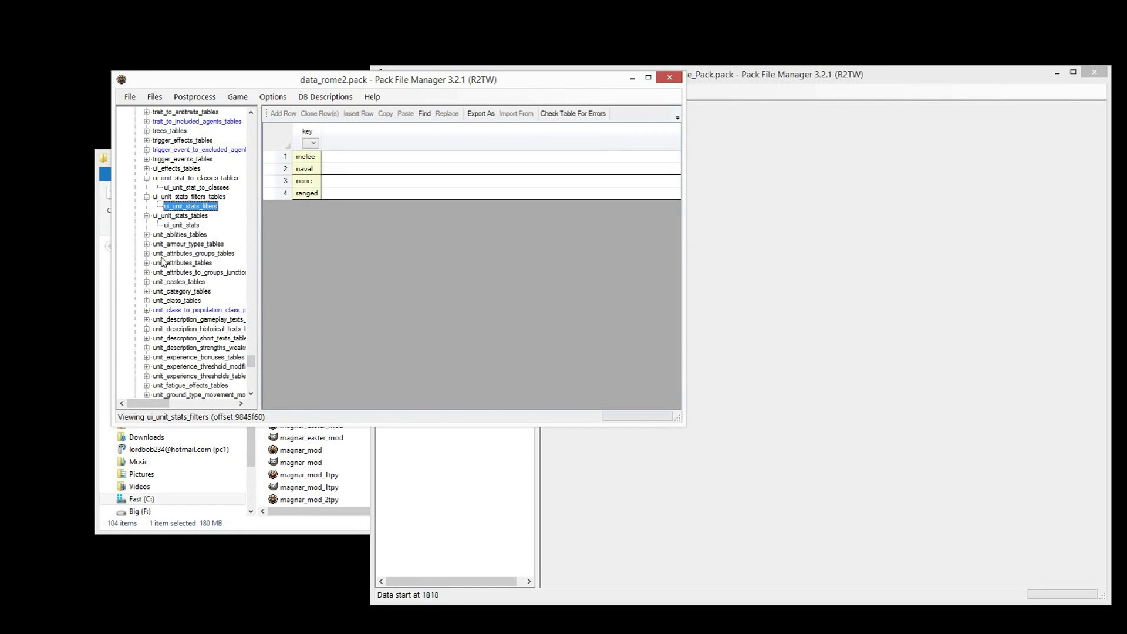
pyautogui.click(217, 187)
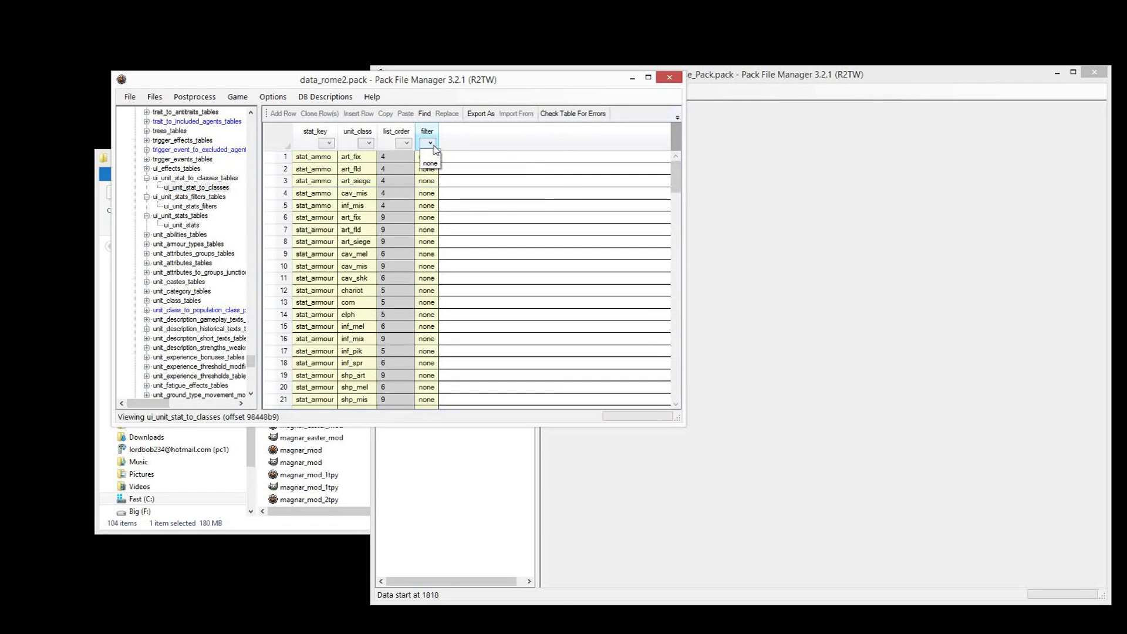
pyautogui.click(429, 163)
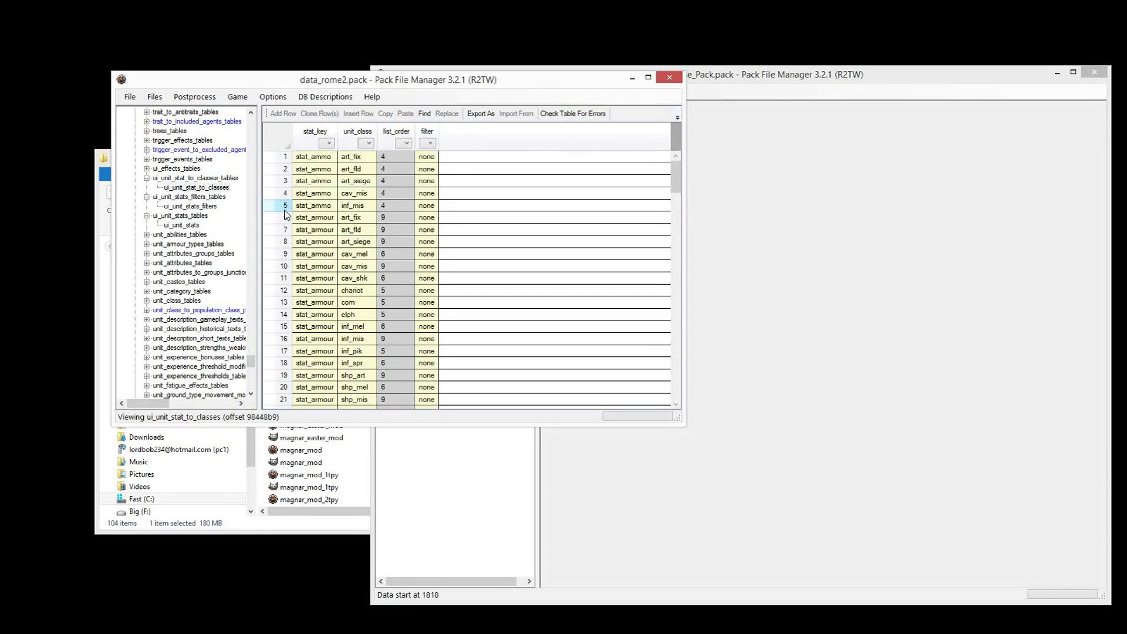
pyautogui.click(196, 206)
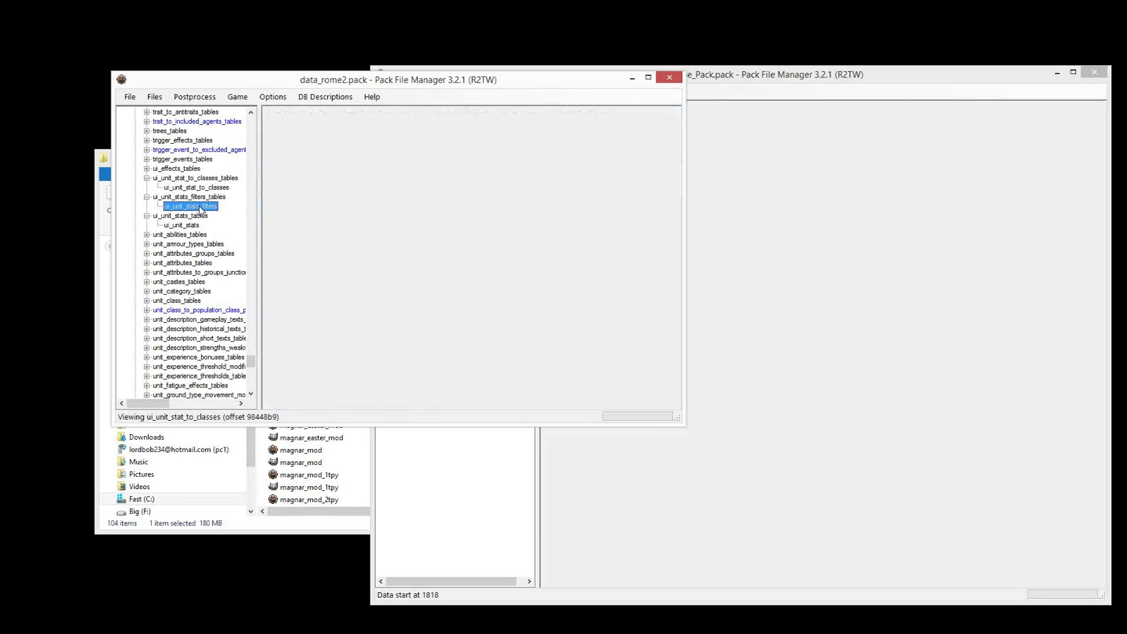
# Check the naval key in ui_unit_stats_filters and reopen the ui_unit_stat_to_classes table in data_rome2.pack
pyautogui.click(304, 170)
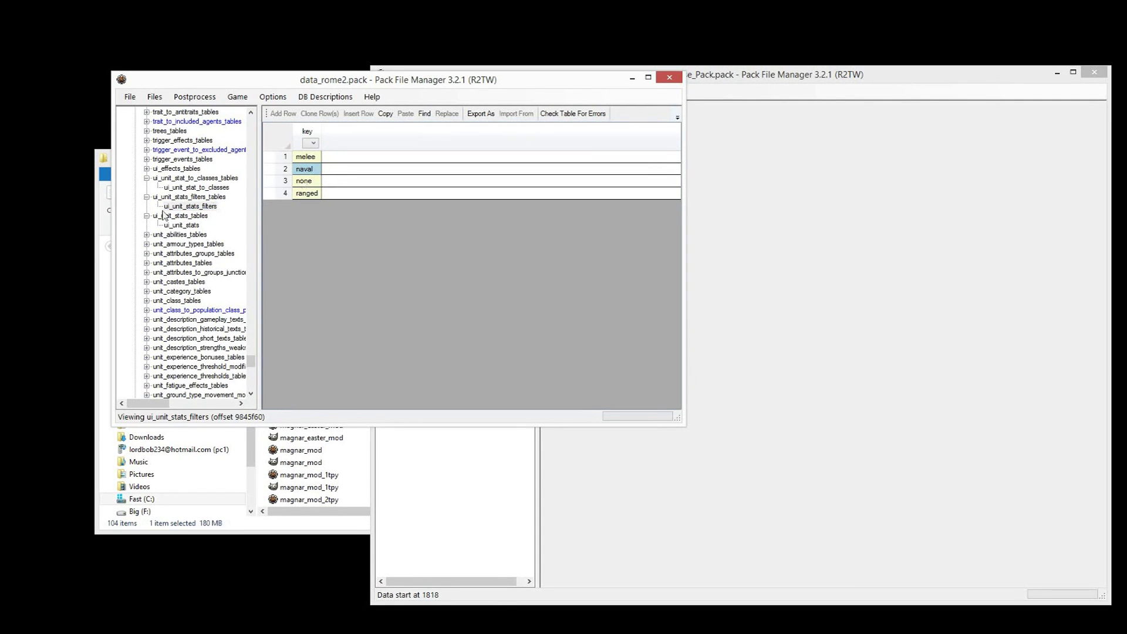
pyautogui.click(202, 188)
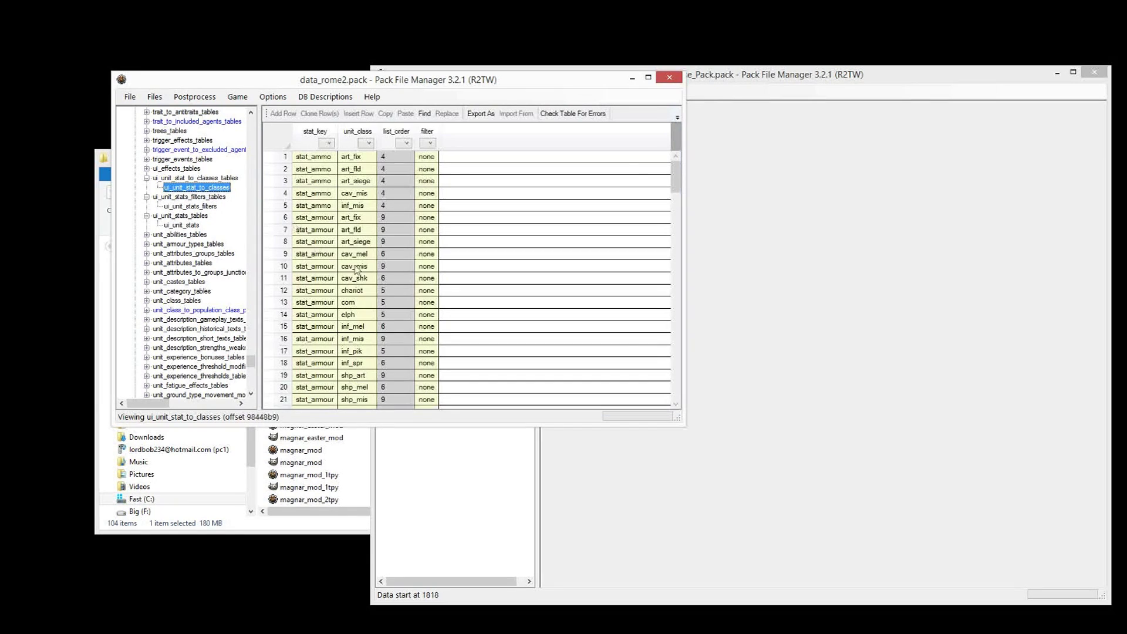
# Start adding tables to the db folder of Magnar_Mod_Base_Pack from data_rome2.pack
pyautogui.click(926, 262)
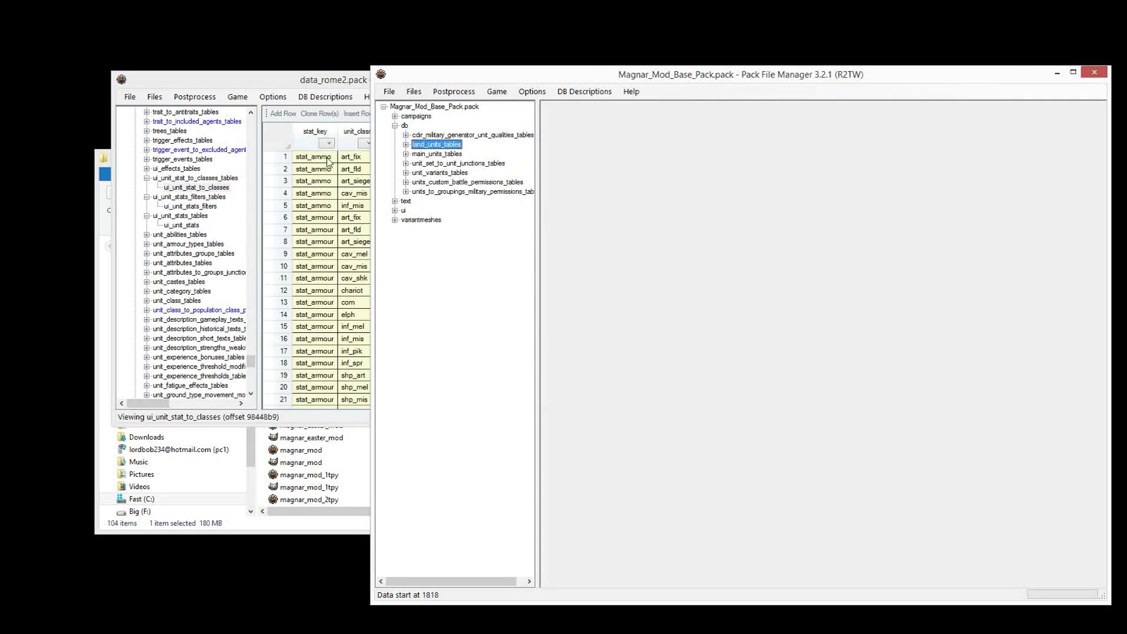
pyautogui.click(405, 125)
pyautogui.rightClick(409, 128)
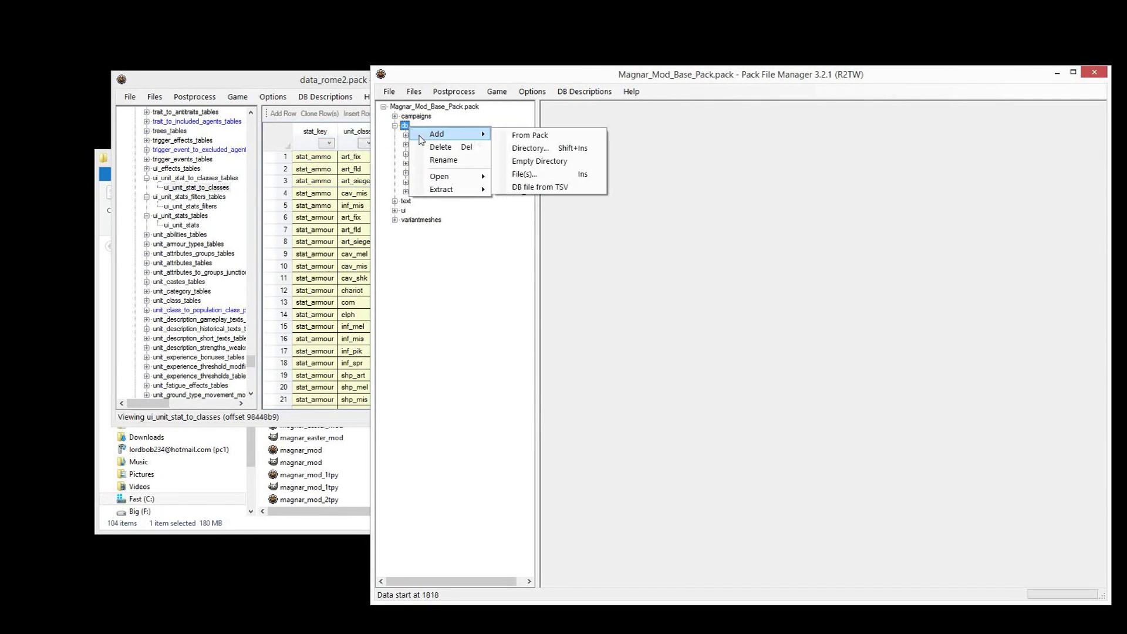
pyautogui.click(573, 137)
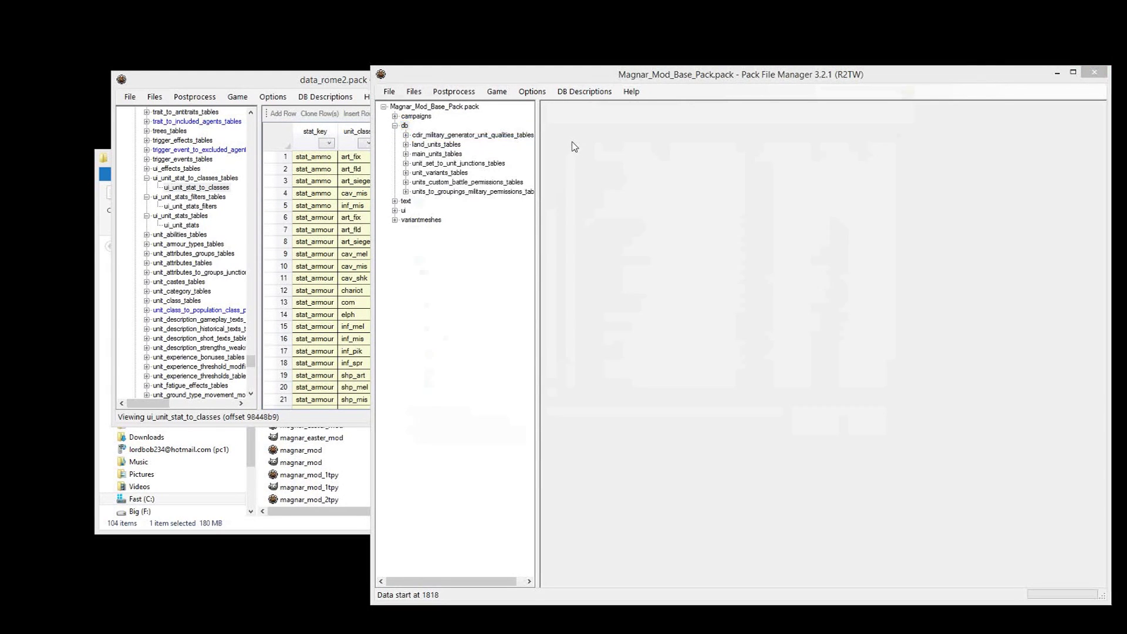
pyautogui.doubleClick(599, 365)
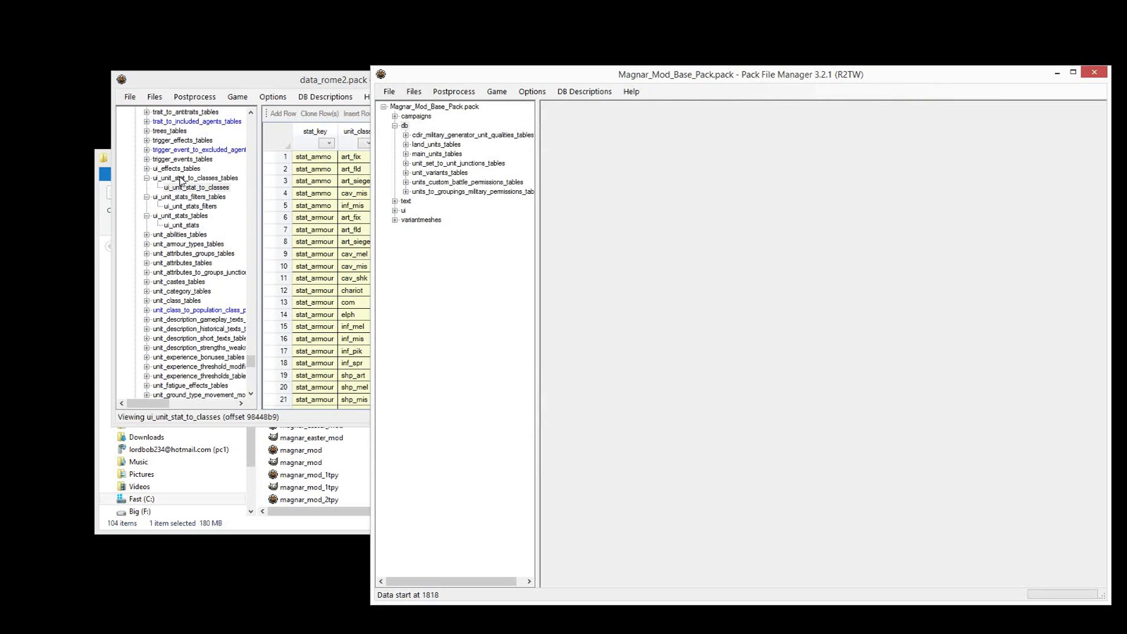
# Expand ui_effects_tables in data_rome2.pack and examine the ui_effects table
pyautogui.click(312, 104)
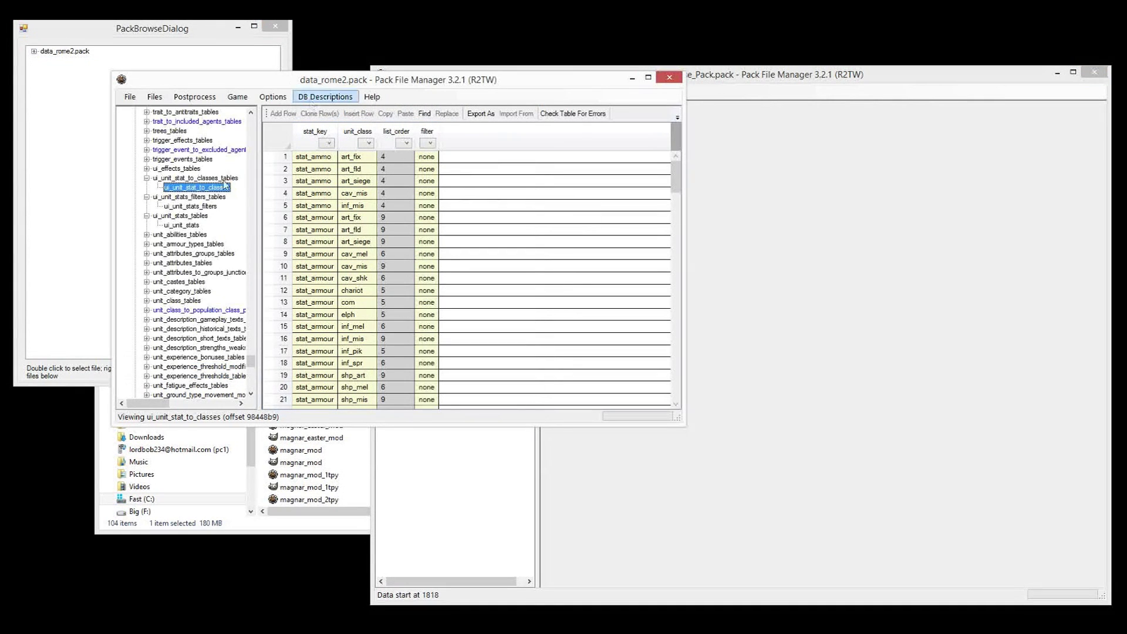
pyautogui.click(147, 169)
pyautogui.click(176, 178)
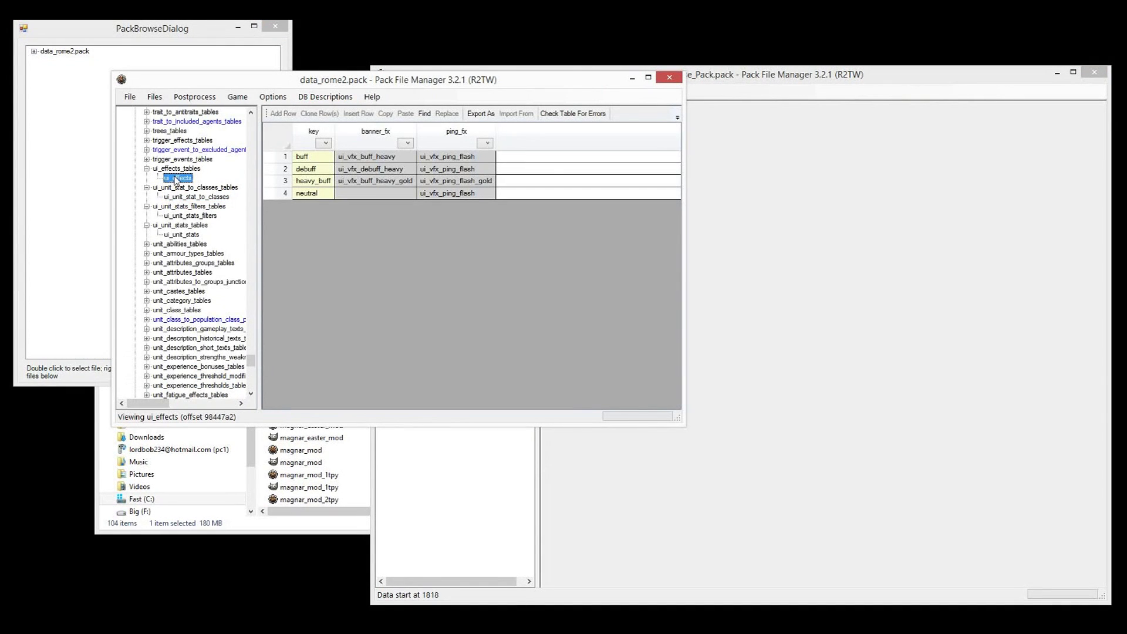
# Add ui_unit_stats_tables and ui_unit_stat_to_classes_tables from data_rome2.pack's db folder to the mod pack and save it
pyautogui.click(65, 51)
pyautogui.click(34, 51)
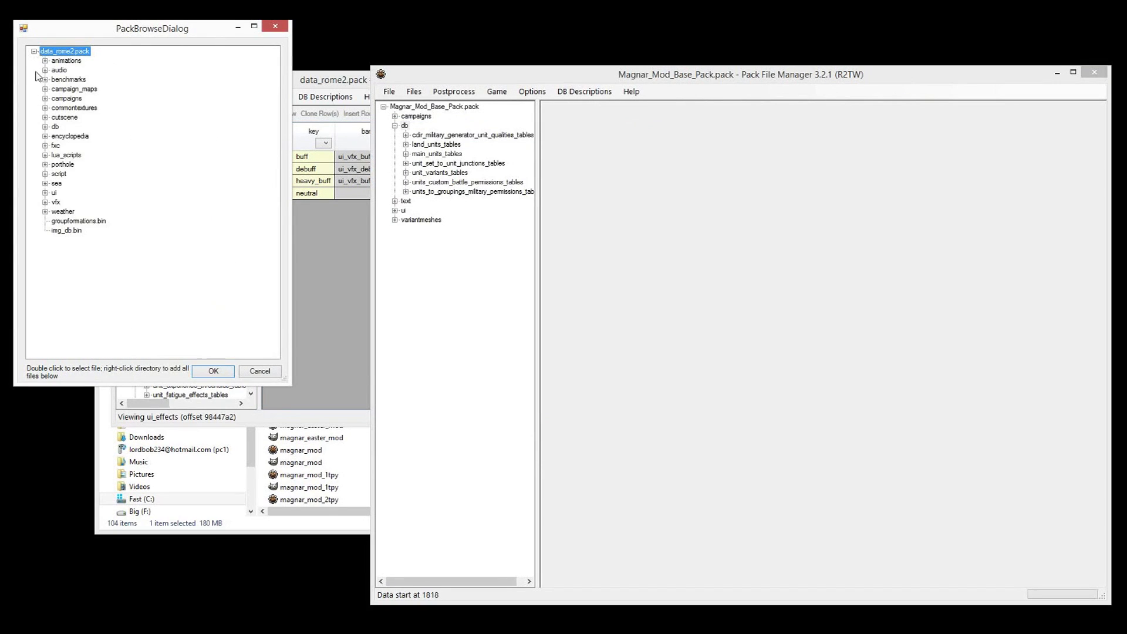
pyautogui.click(45, 127)
pyautogui.moveTo(273, 68); pyautogui.dragTo(246, 316)
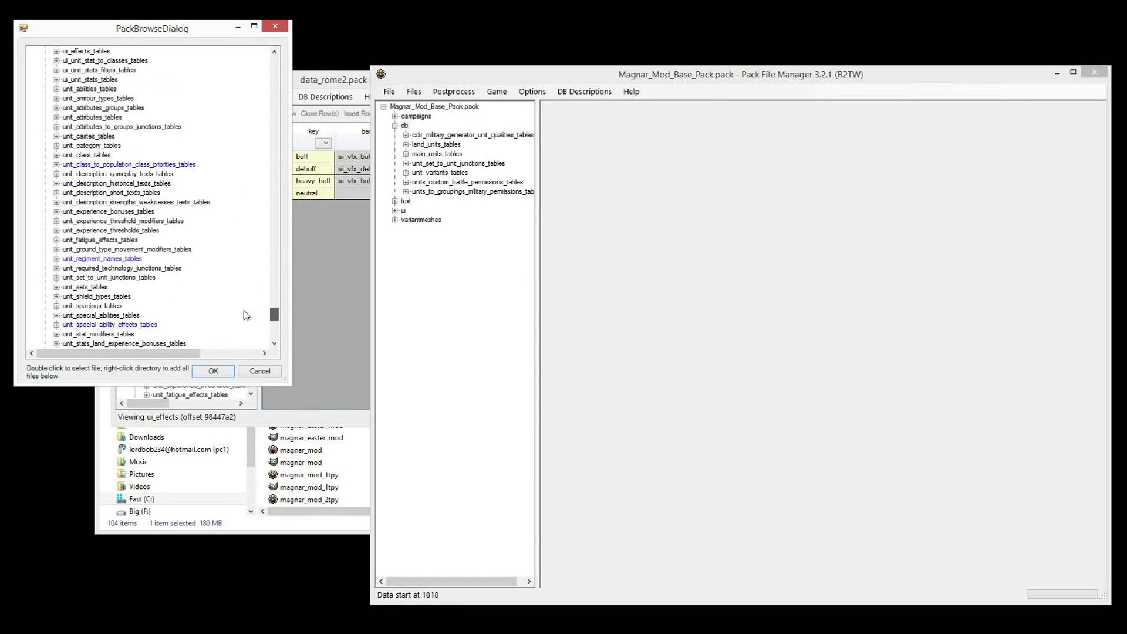
pyautogui.rightClick(88, 81)
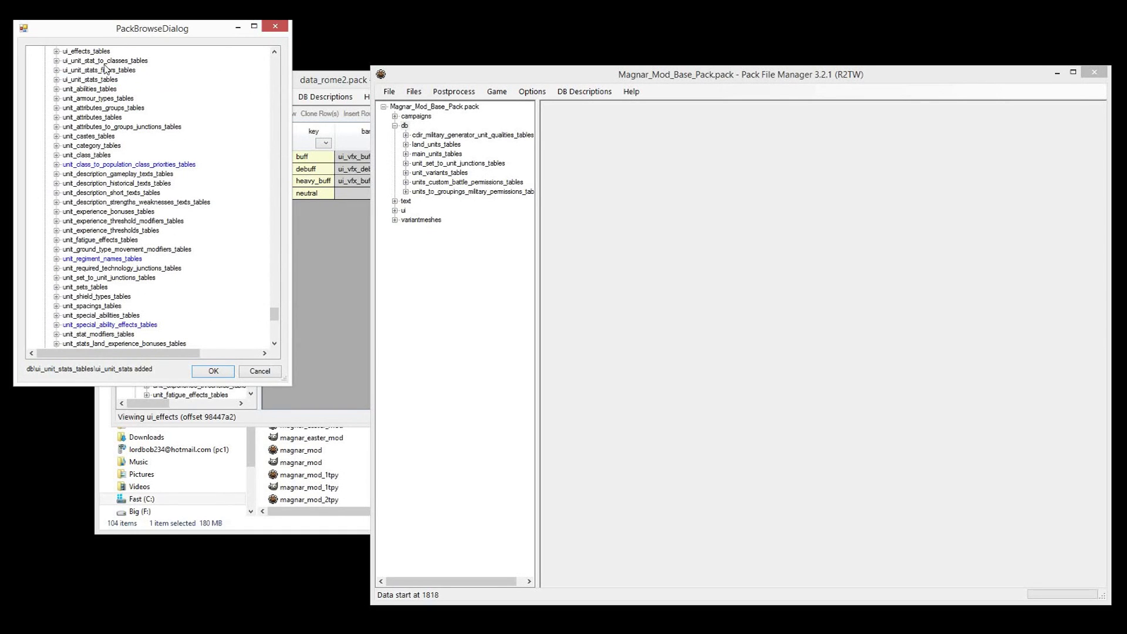
pyautogui.rightClick(110, 61)
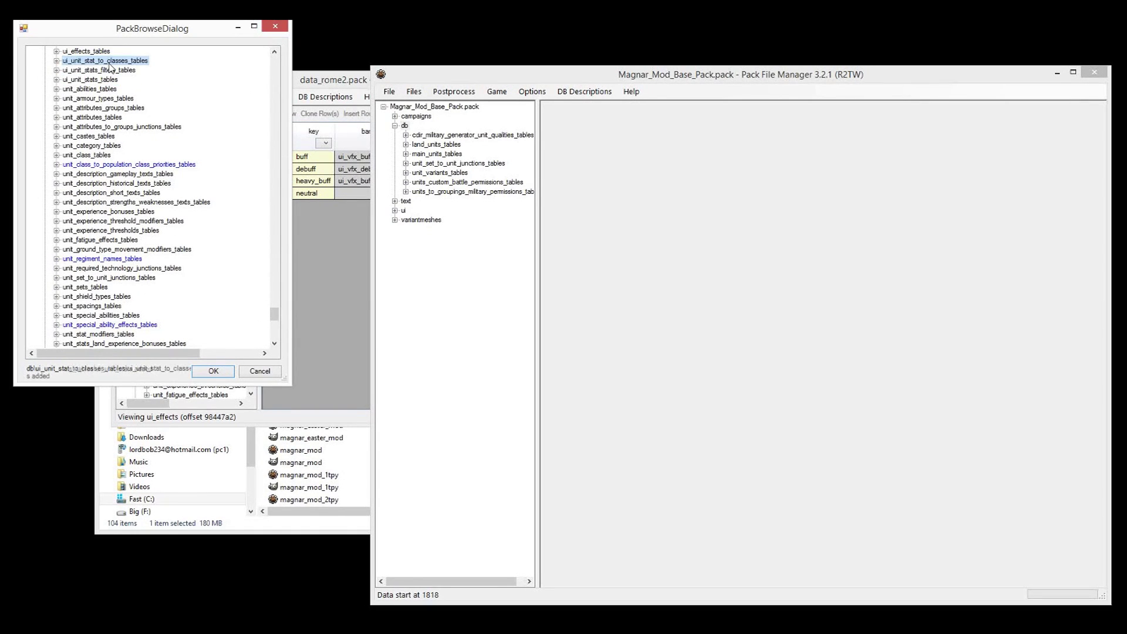
pyautogui.click(213, 372)
pyautogui.hotkey('ctrl', 's')
# Rename the mod pack's ui_unit_stat_to_classes table as mag_tut_ui_unit_stat_to_classes
pyautogui.rightClick(438, 173)
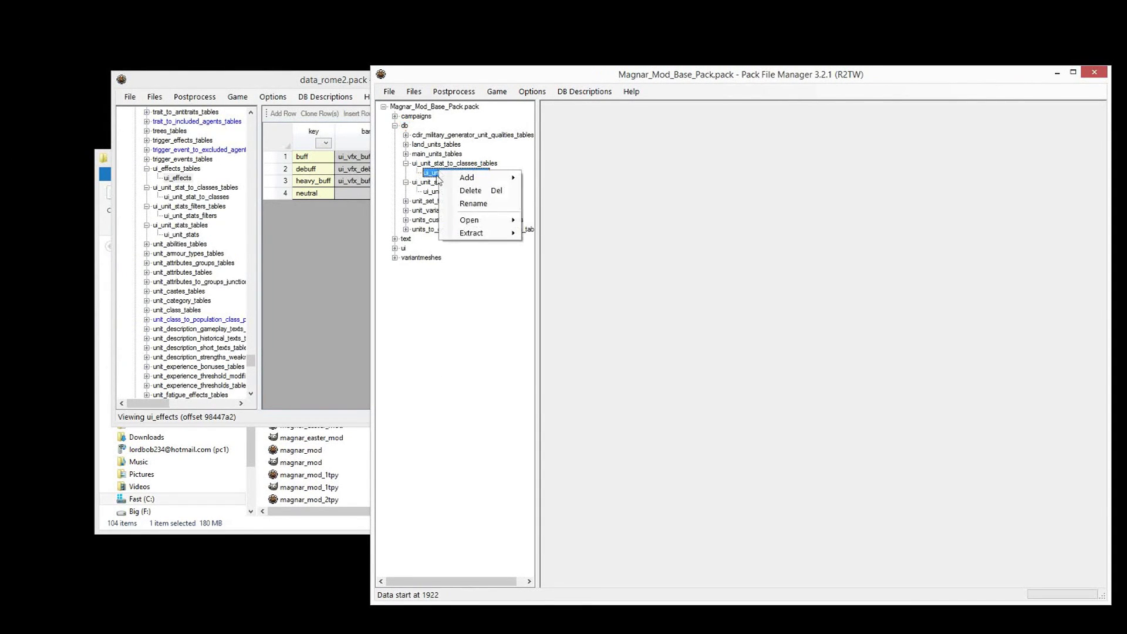
pyautogui.click(458, 207)
pyautogui.press('Home')
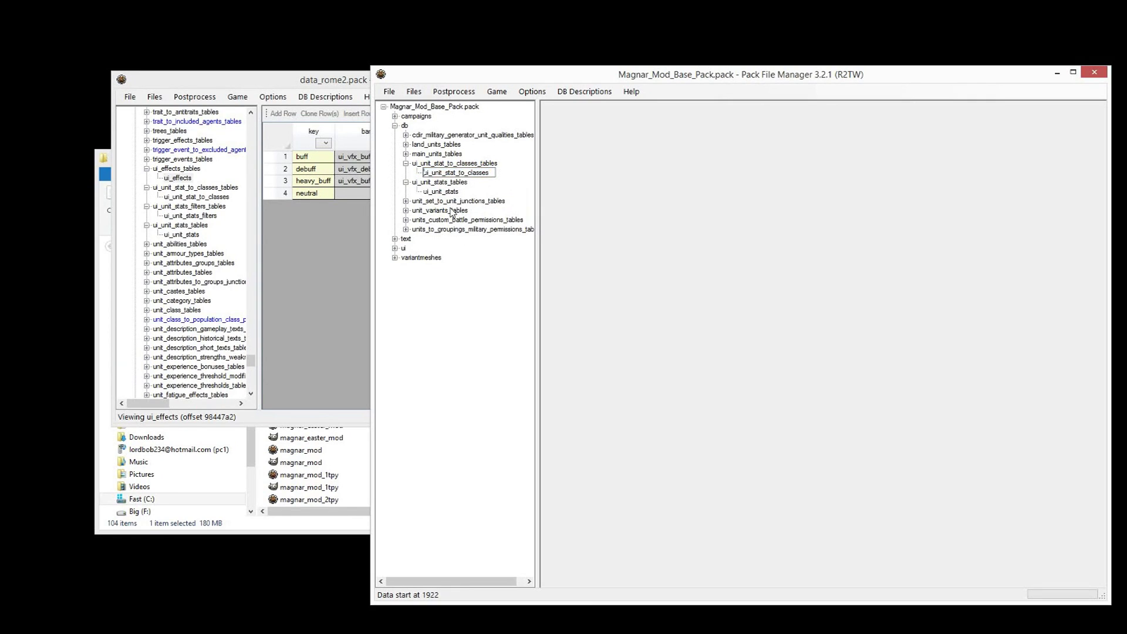
pyautogui.write('mag_tut_')
pyautogui.press('Return')
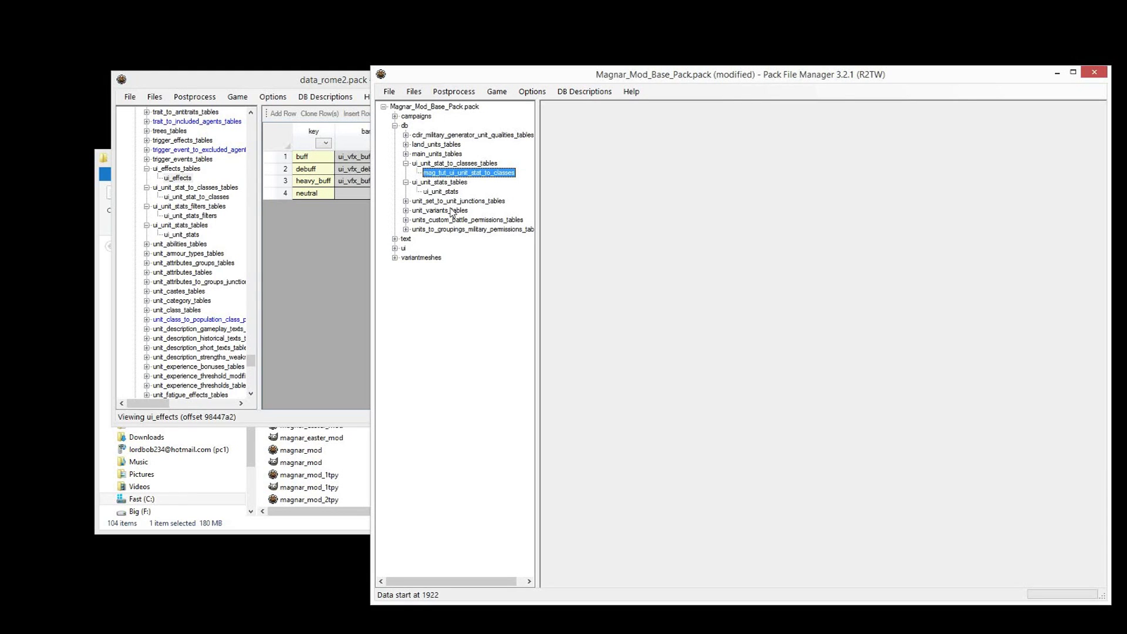
# Rename the mod pack's ui_unit_stats table as mag_tut_ui_unit_stats and save the pack
pyautogui.click(462, 193)
pyautogui.rightClick(470, 193)
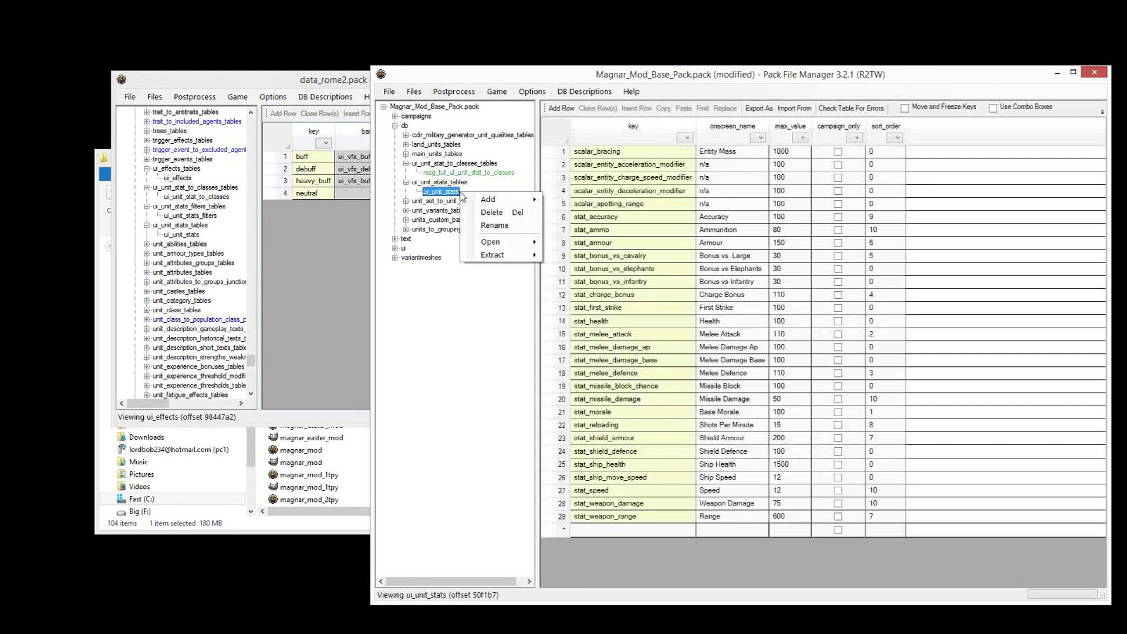
pyautogui.click(487, 223)
pyautogui.press('Home')
pyautogui.write('mag_tut_')
pyautogui.press('Return')
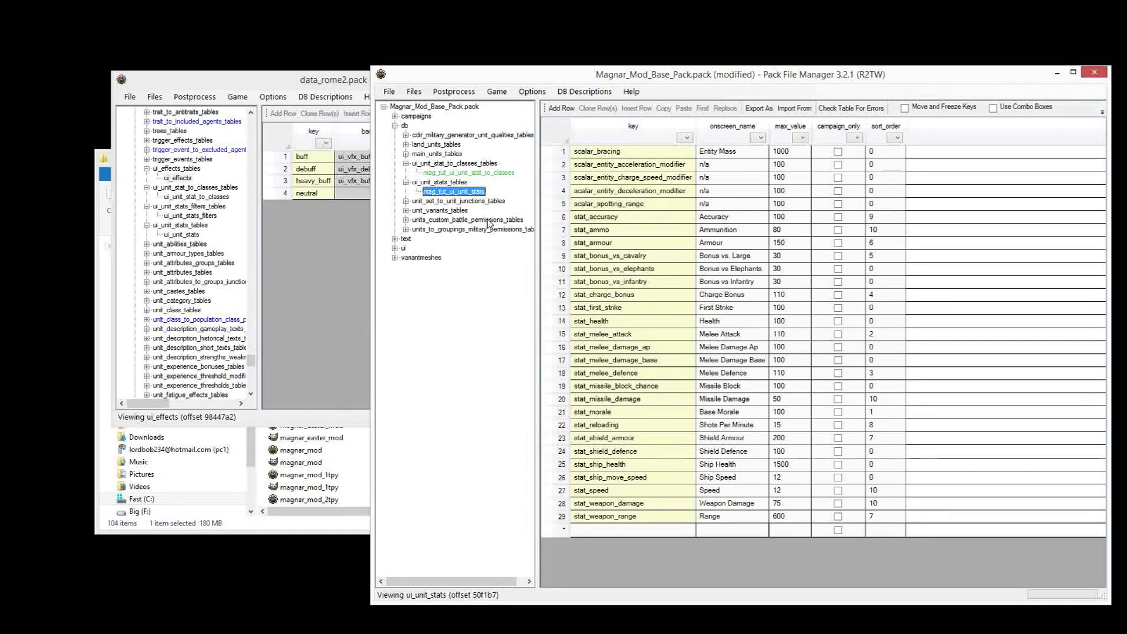
pyautogui.hotkey('ctrl', 's')
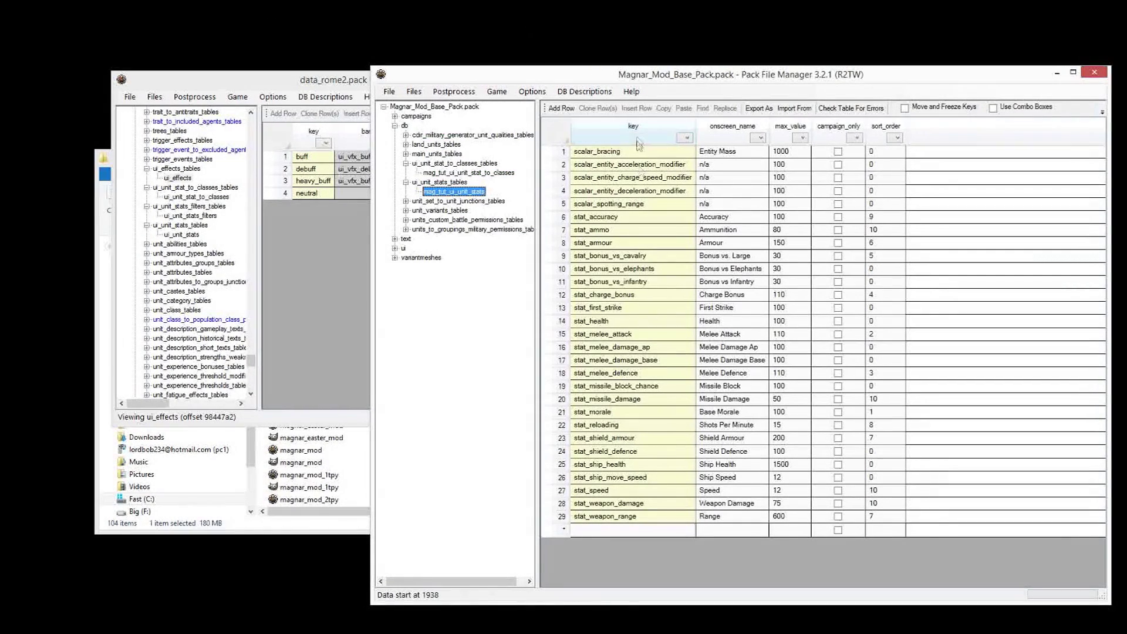
# Set the max_value of stat_speed to 50 in mag_tut_ui_unit_stats and save the pack
pyautogui.click(642, 190)
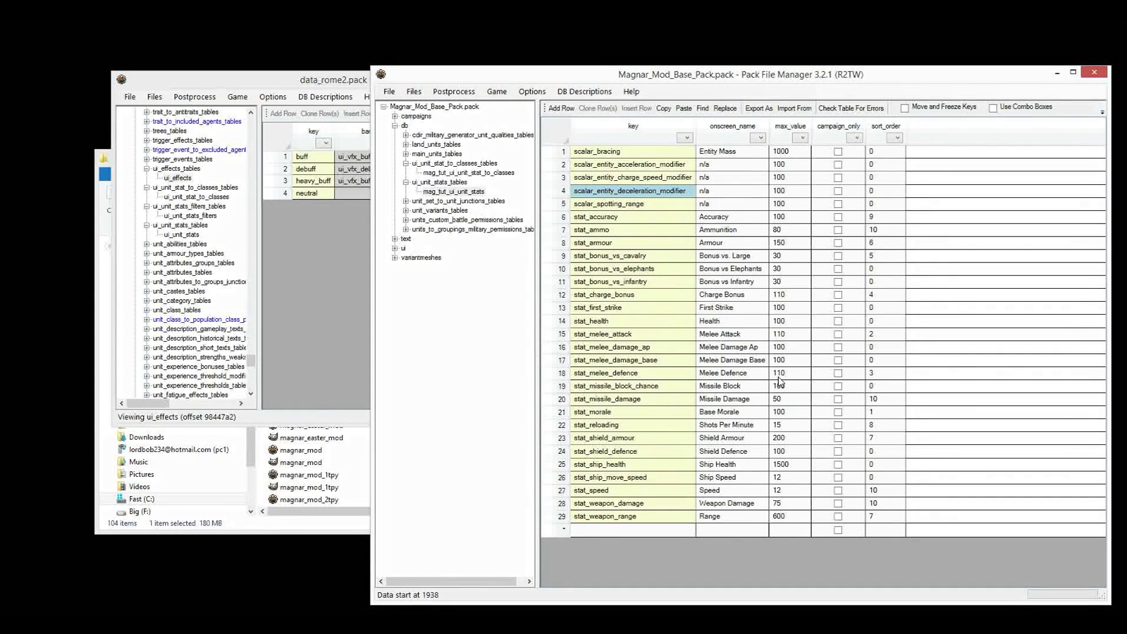
pyautogui.click(791, 497)
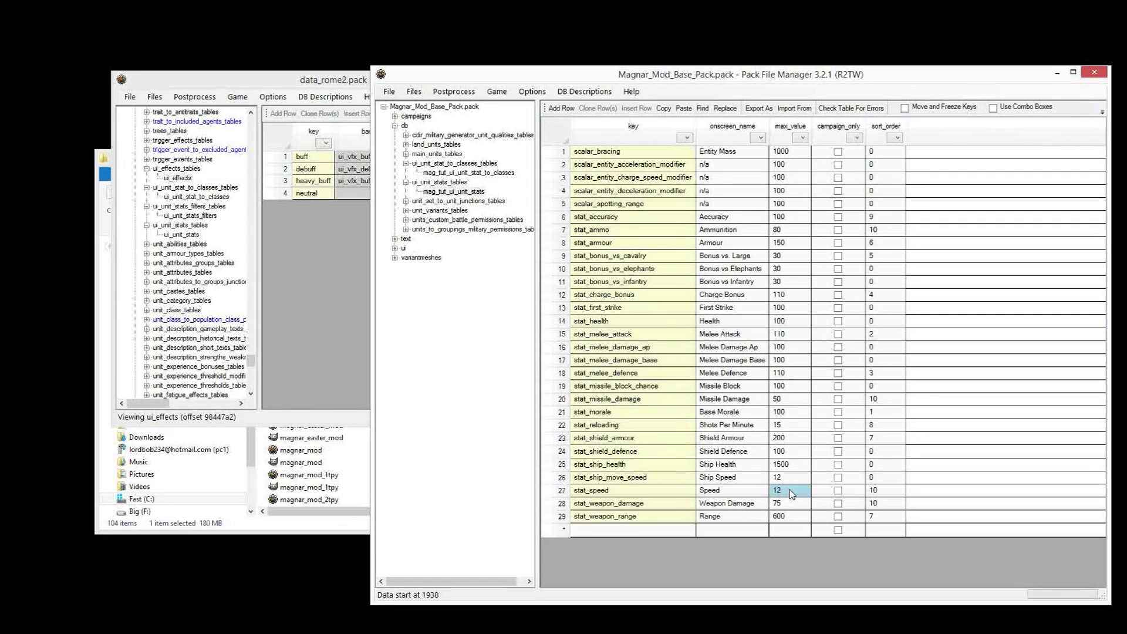
pyautogui.write('10')
pyautogui.press('Return')
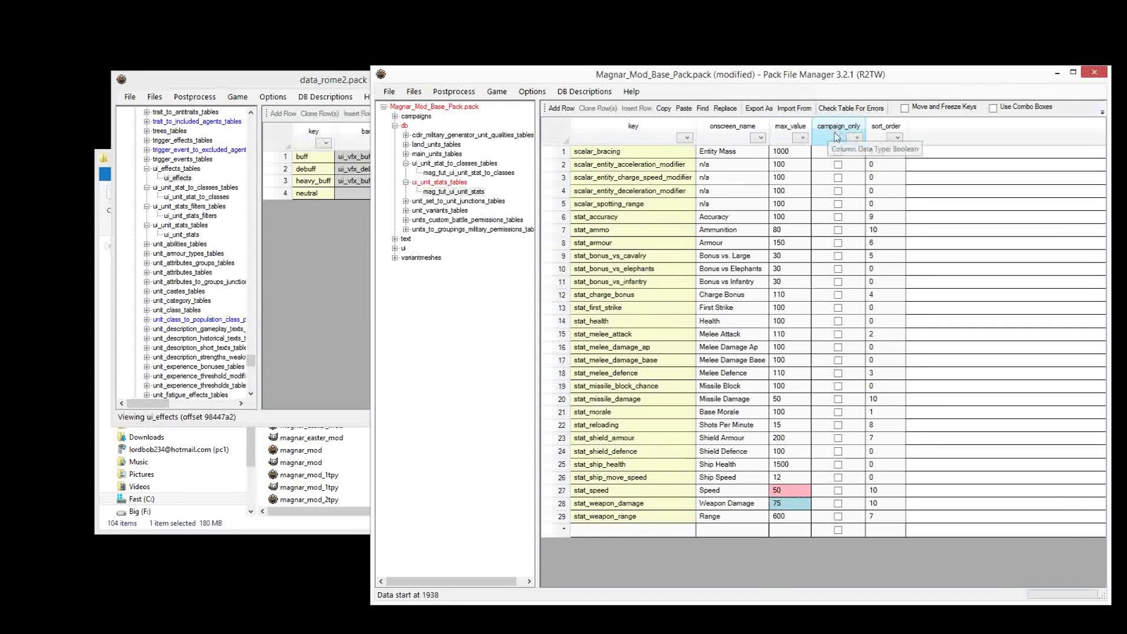
pyautogui.click(790, 191)
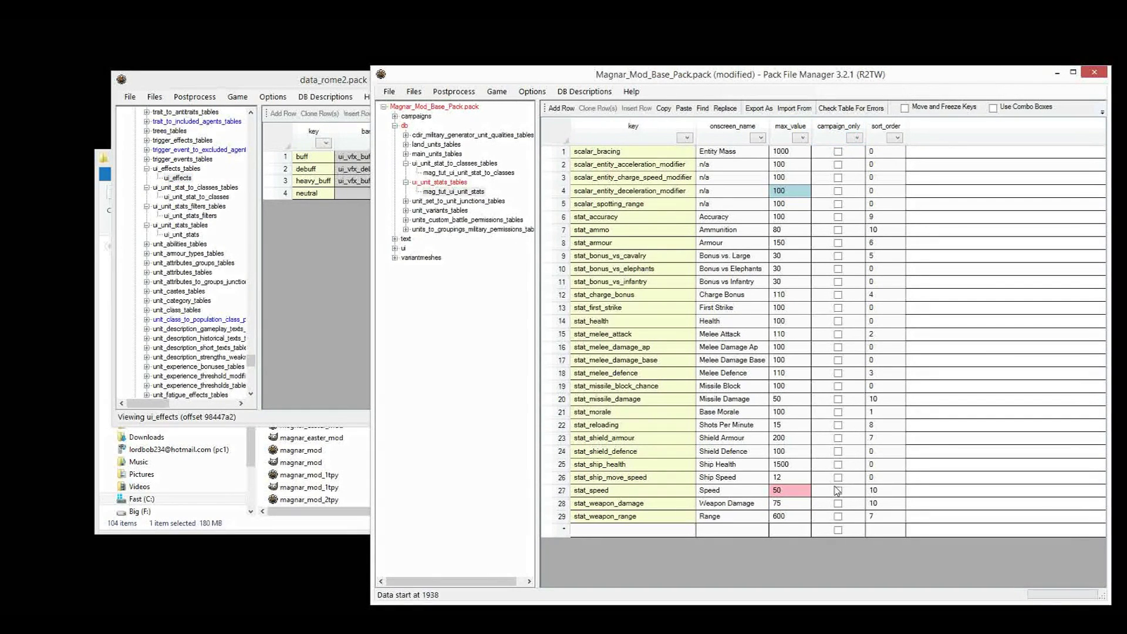
pyautogui.hotkey('ctrl', 's')
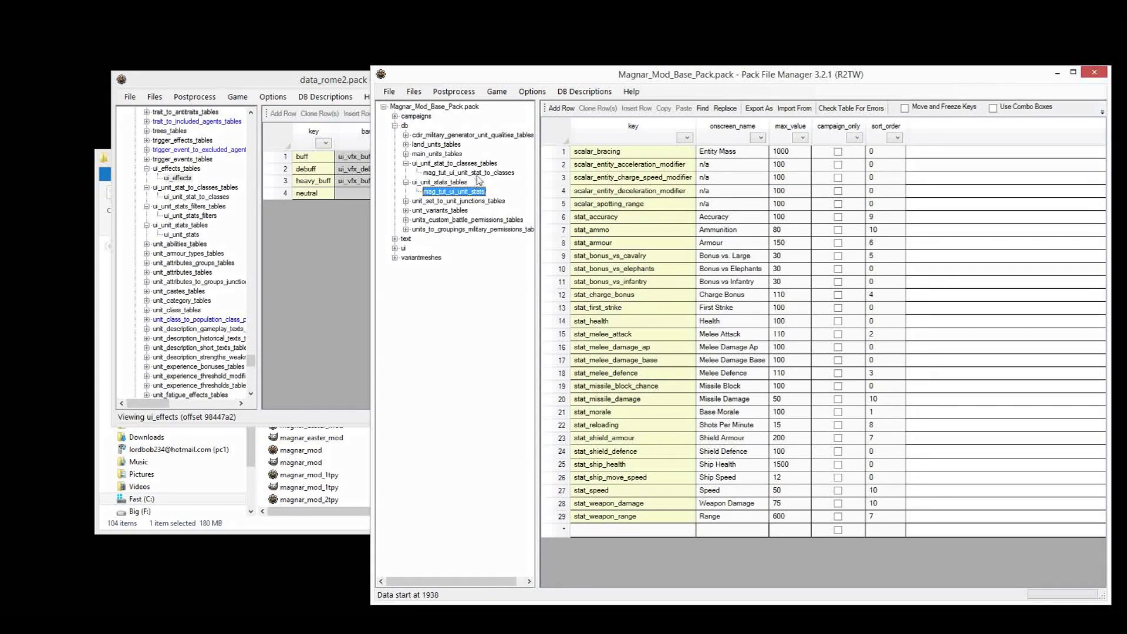
# Look at mag_tut_ui_unit_stat_to_classes, and check the sort_order column in mag_tut_ui_unit_stats
pyautogui.click(481, 175)
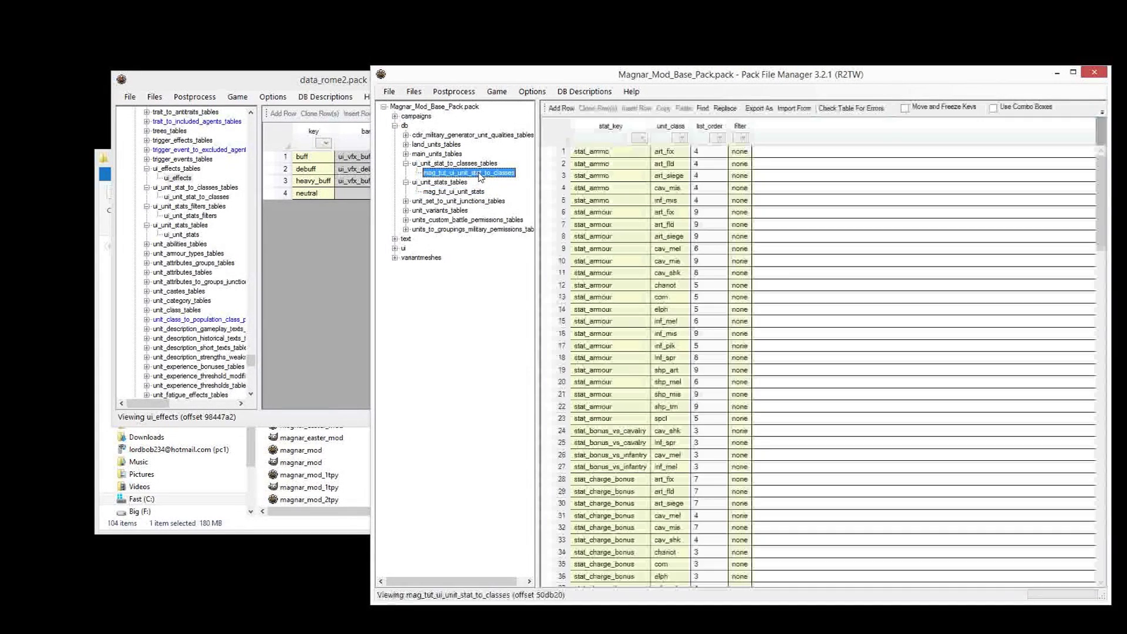
pyautogui.click(459, 192)
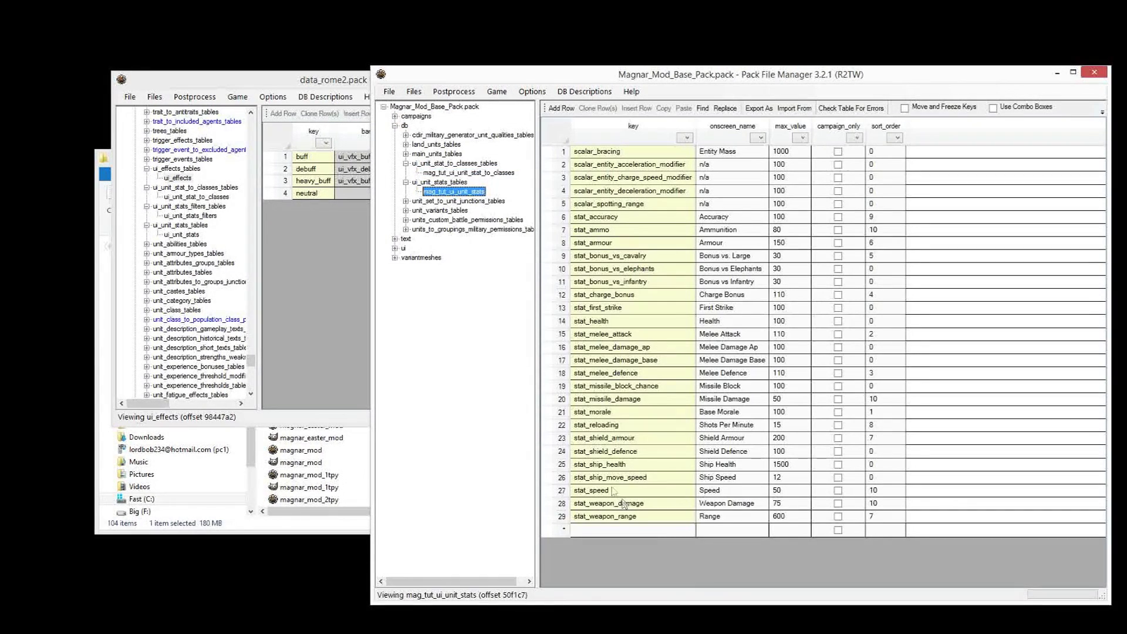
pyautogui.click(879, 282)
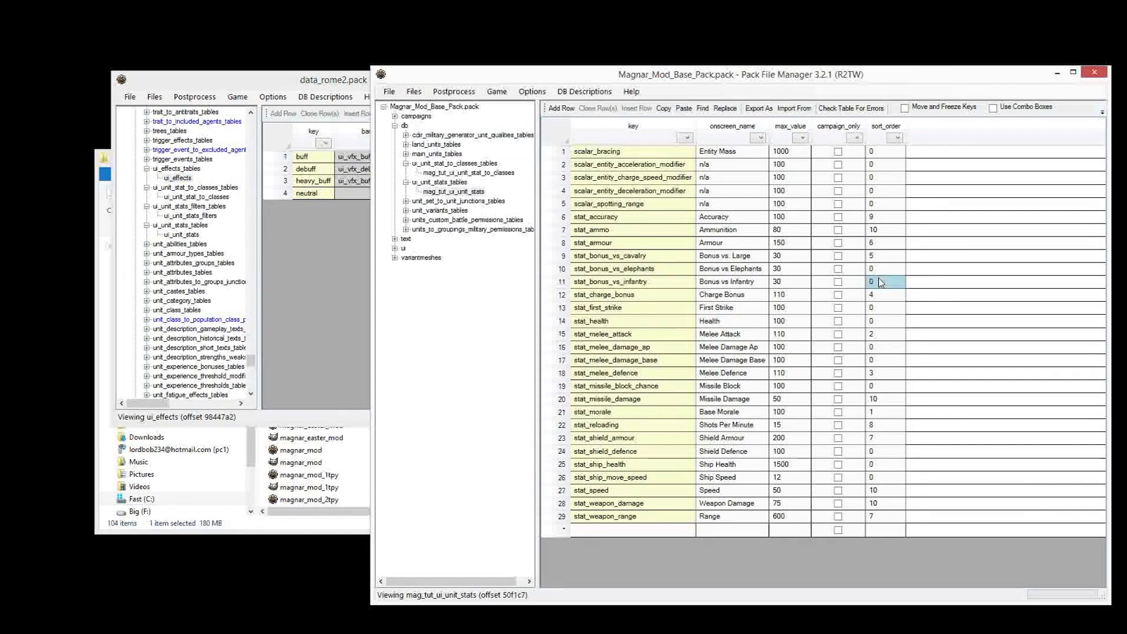
# Open mag_tut_land_units and examine the class assigned to the Gre_Hoplites_Mag_Tut unit
pyautogui.click(405, 144)
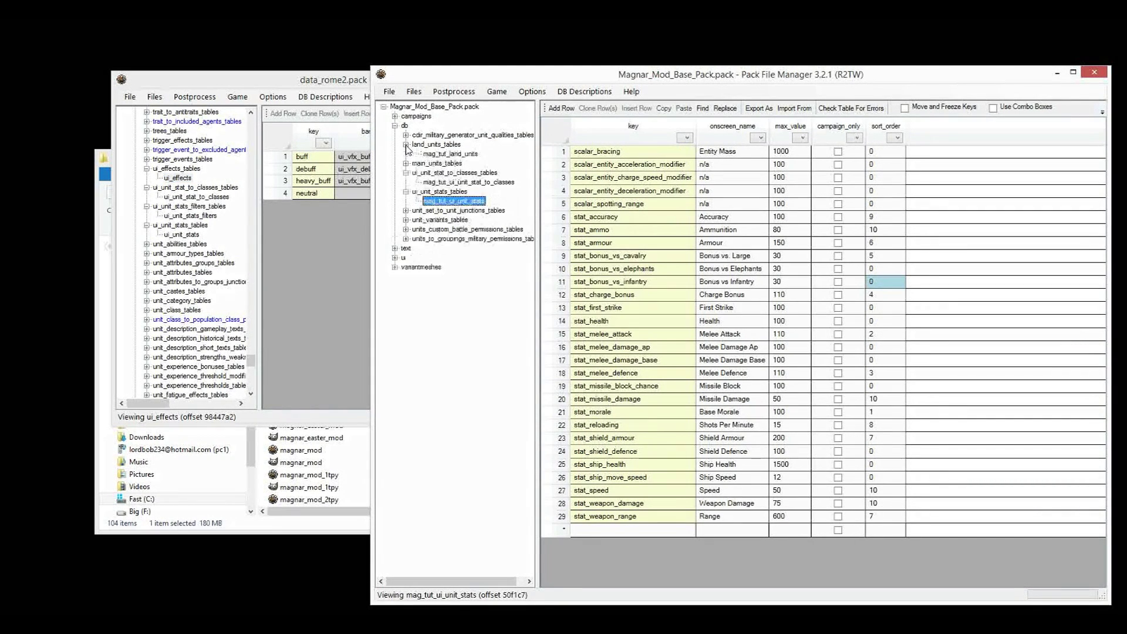
pyautogui.click(437, 164)
pyautogui.click(440, 153)
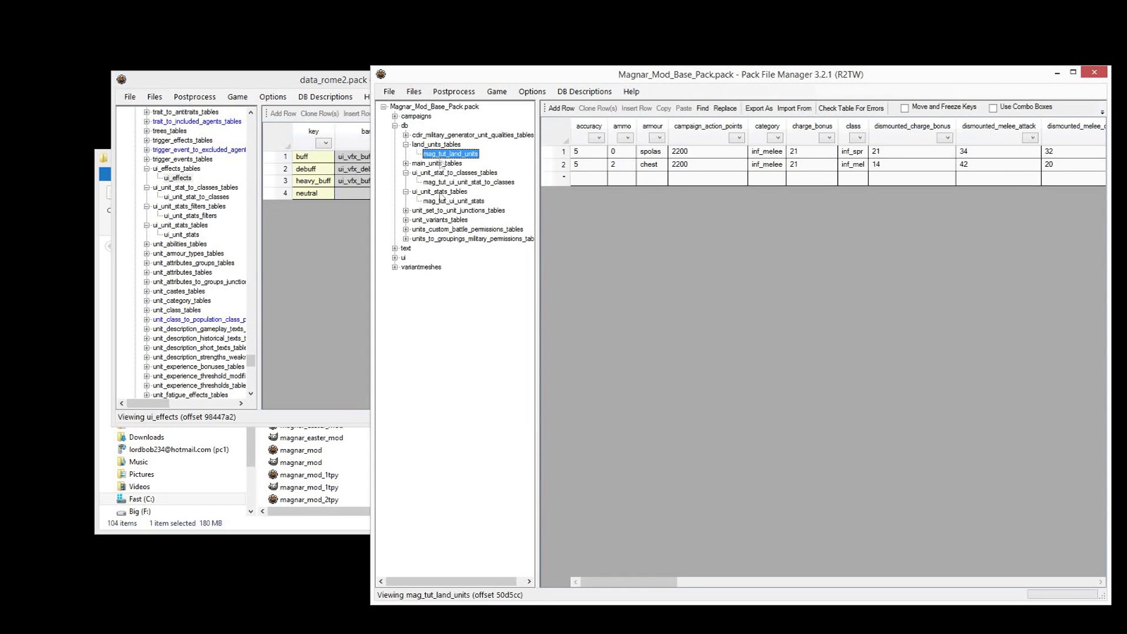
pyautogui.click(819, 165)
pyautogui.click(848, 154)
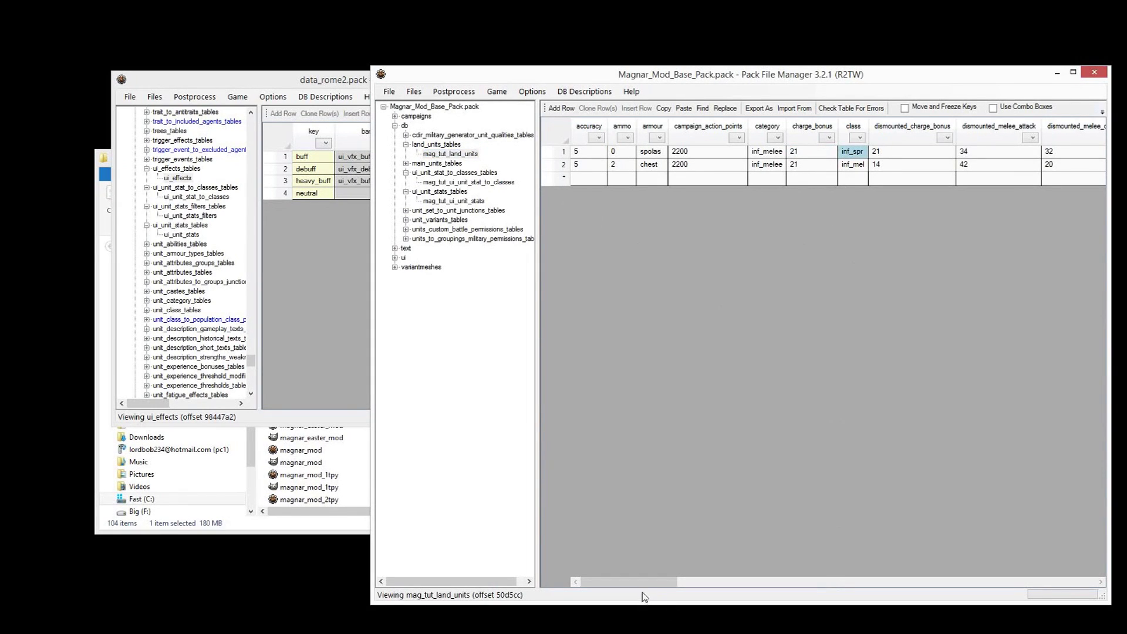
pyautogui.moveTo(644, 582); pyautogui.dragTo(706, 582)
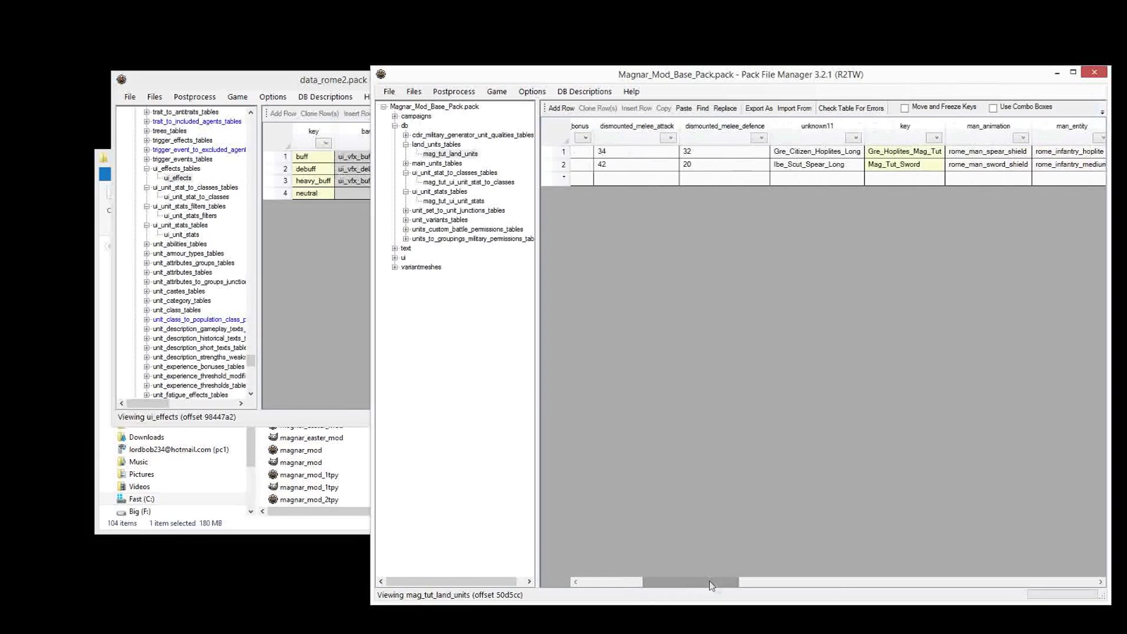
pyautogui.click(886, 157)
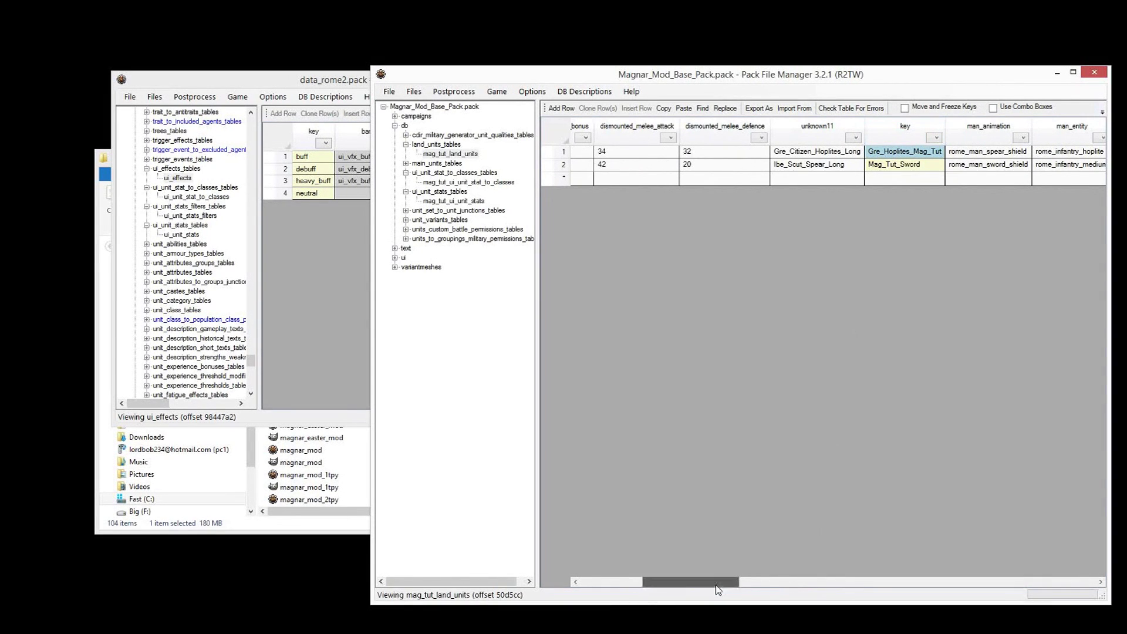
pyautogui.moveTo(713, 584); pyautogui.dragTo(652, 582)
pyautogui.click(855, 153)
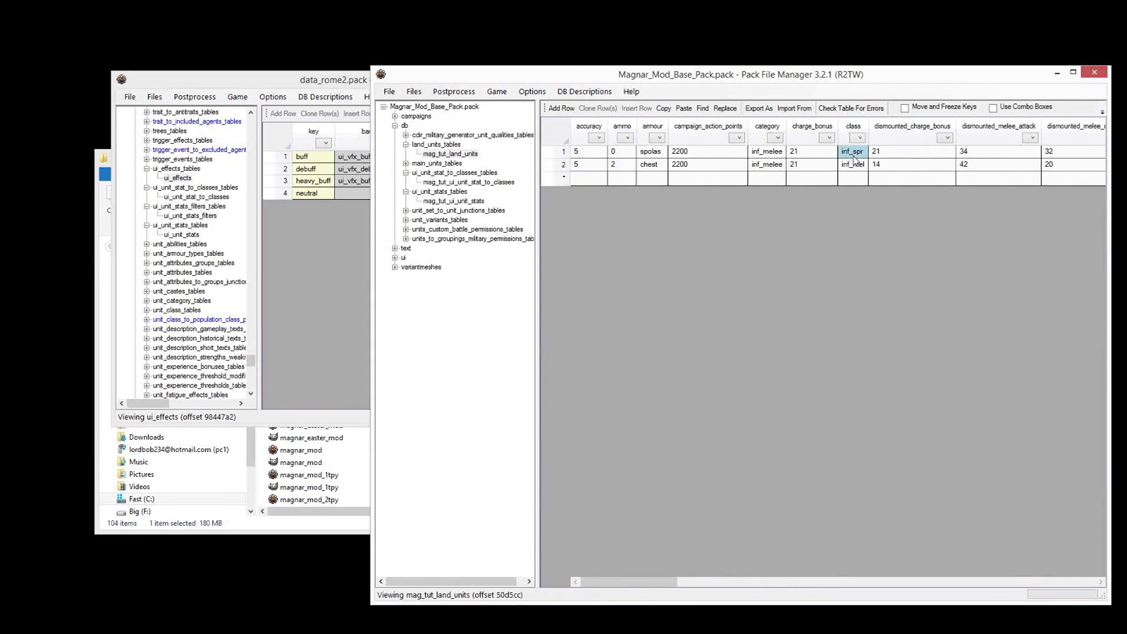
# Remove the mag_tut_ prefix so the stat-to-classes table is named ui_unit_stat_to_classes, and save the mod pack
pyautogui.click(476, 183)
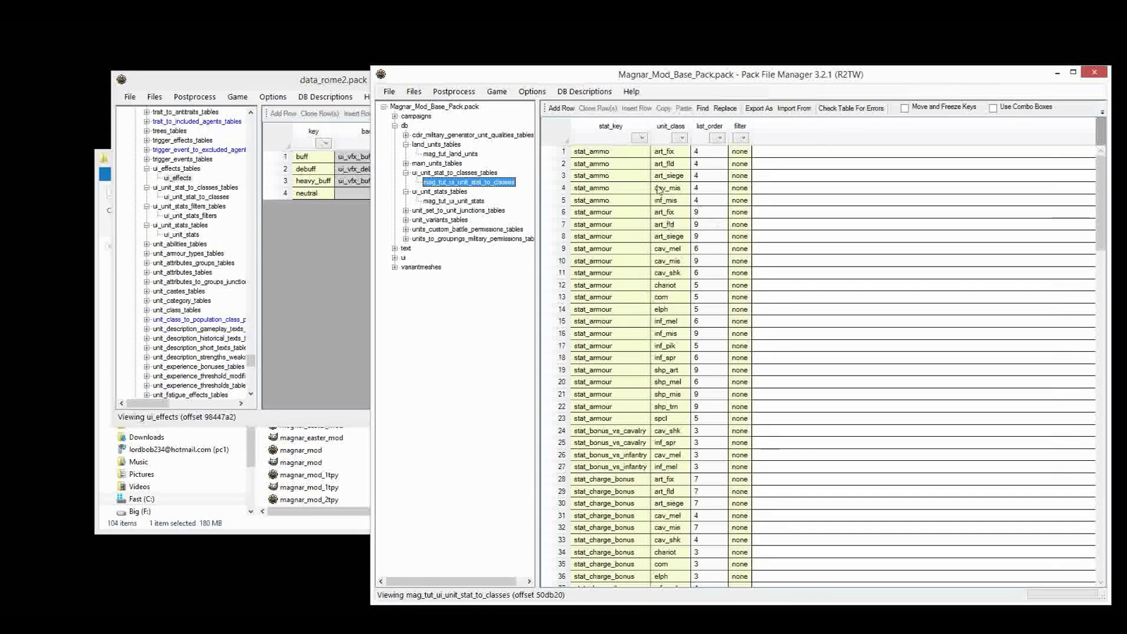
pyautogui.click(611, 188)
pyautogui.rightClick(448, 182)
pyautogui.click(480, 214)
pyautogui.moveTo(424, 182); pyautogui.dragTo(450, 182)
pyautogui.press('BackSpace')
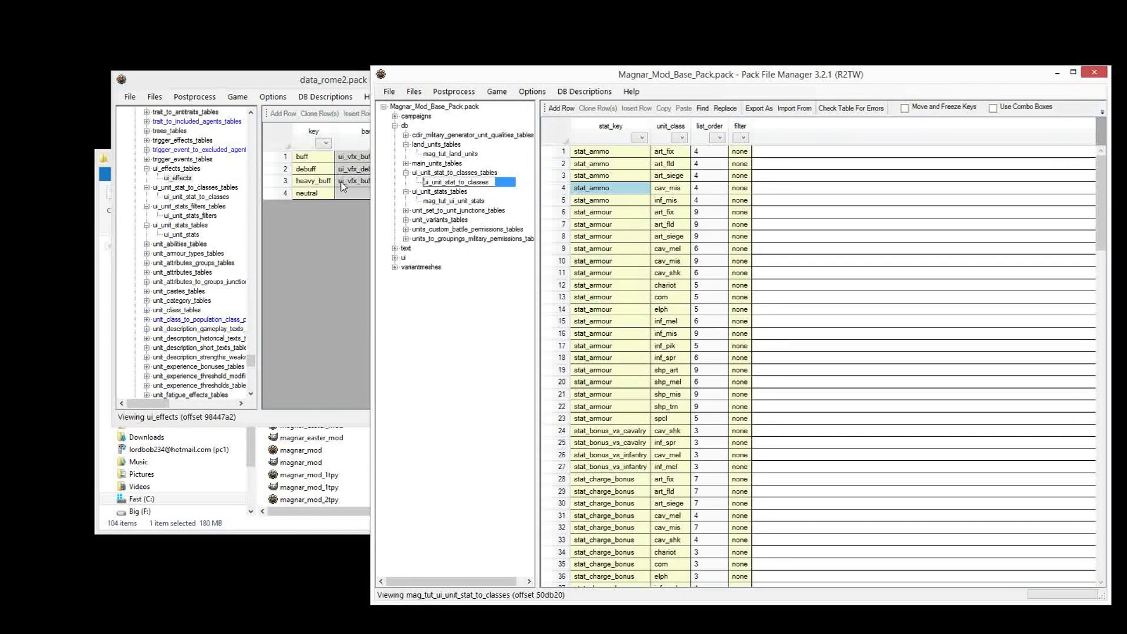
pyautogui.press('Return')
pyautogui.hotkey('ctrl', 's')
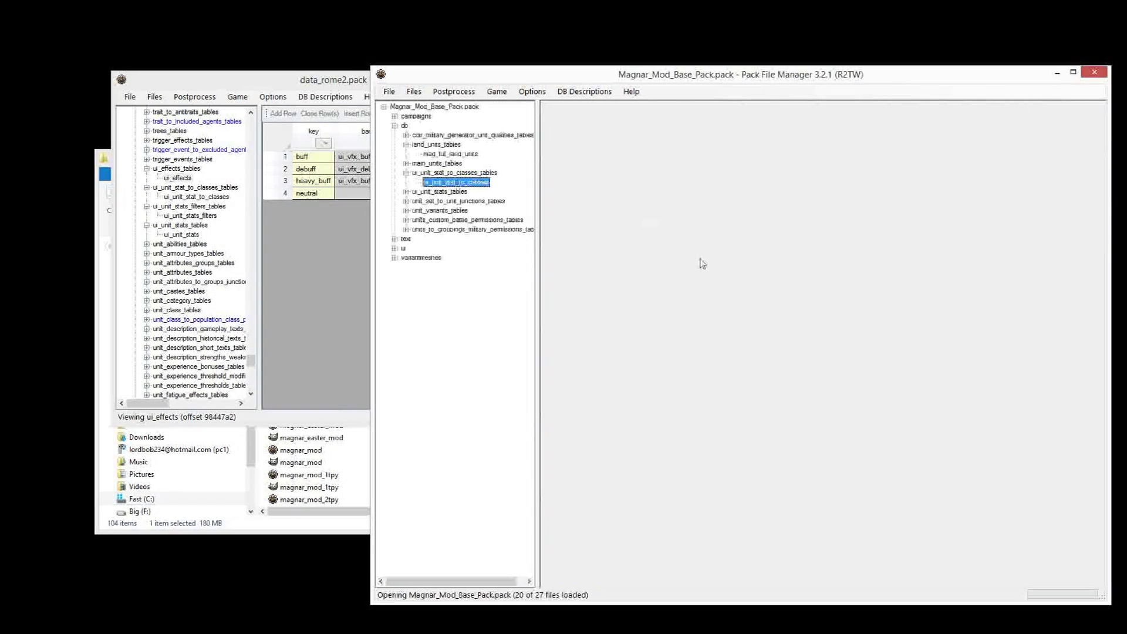
# Check the stat_speed row in mag_tut_ui_unit_stats, and examine which stats ui_unit_stat_to_classes assigns to the inf_spr class
pyautogui.click(463, 202)
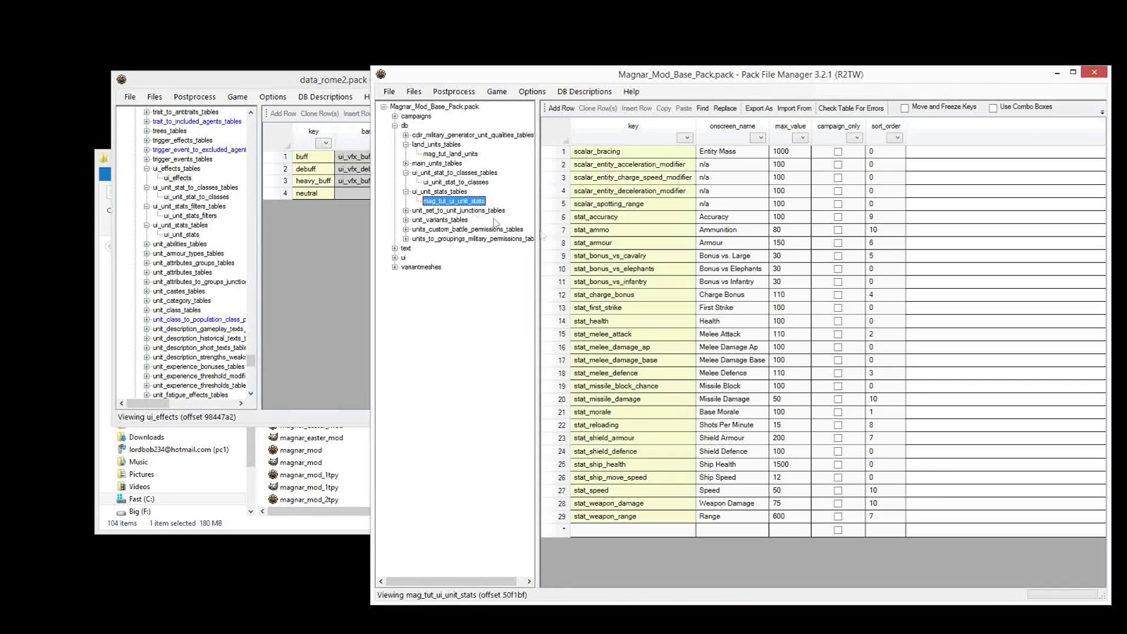
pyautogui.click(791, 492)
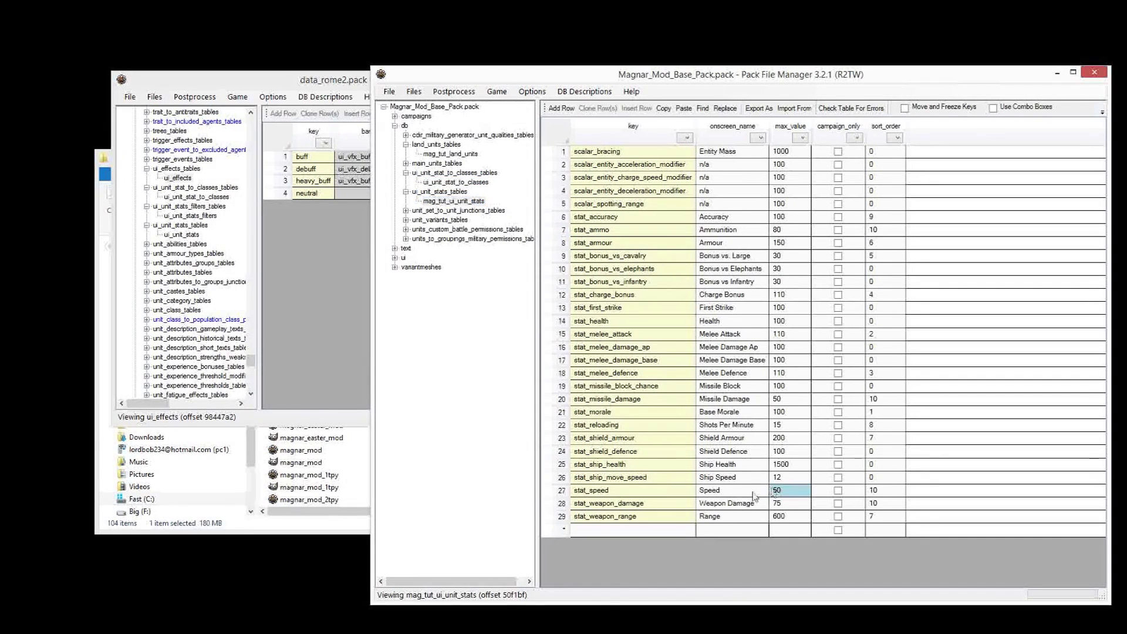
pyautogui.click(449, 182)
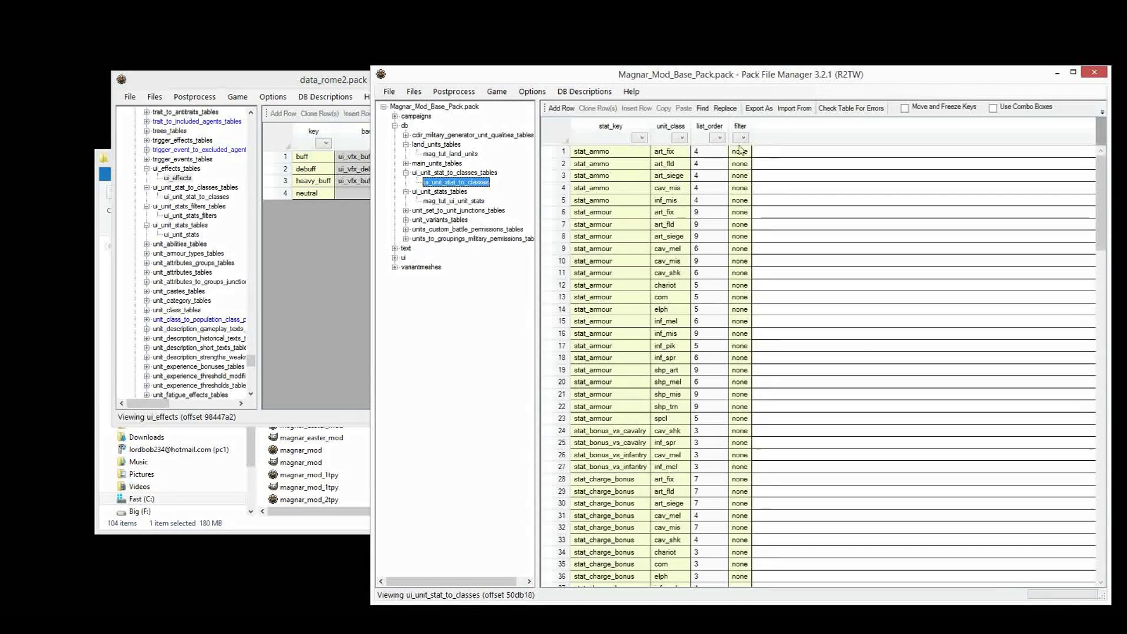
pyautogui.click(638, 139)
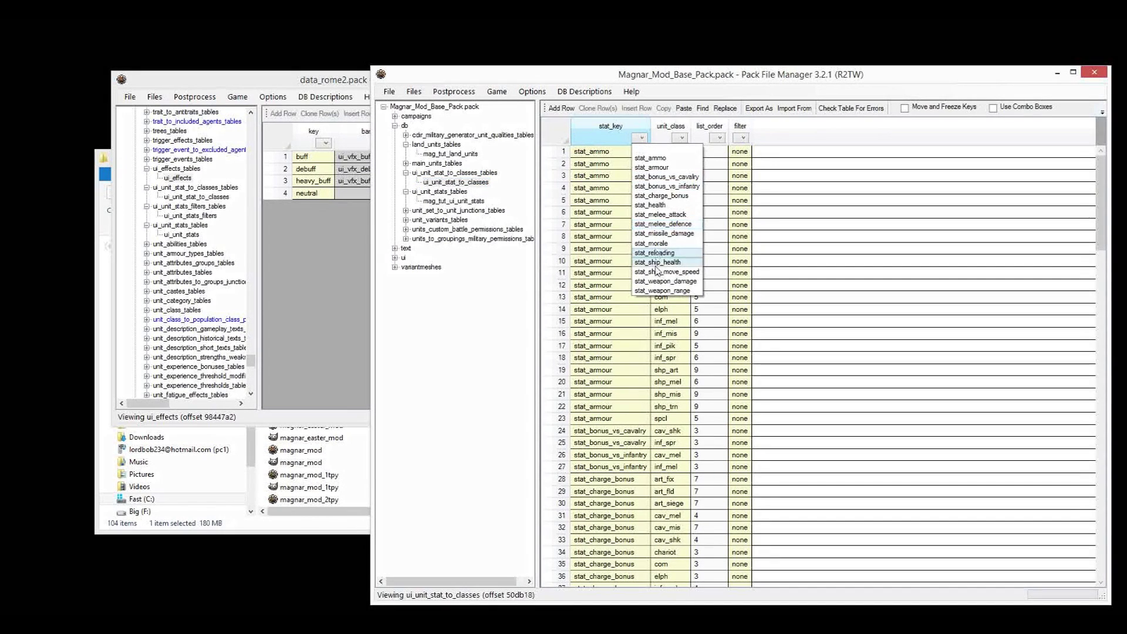
pyautogui.click(681, 138)
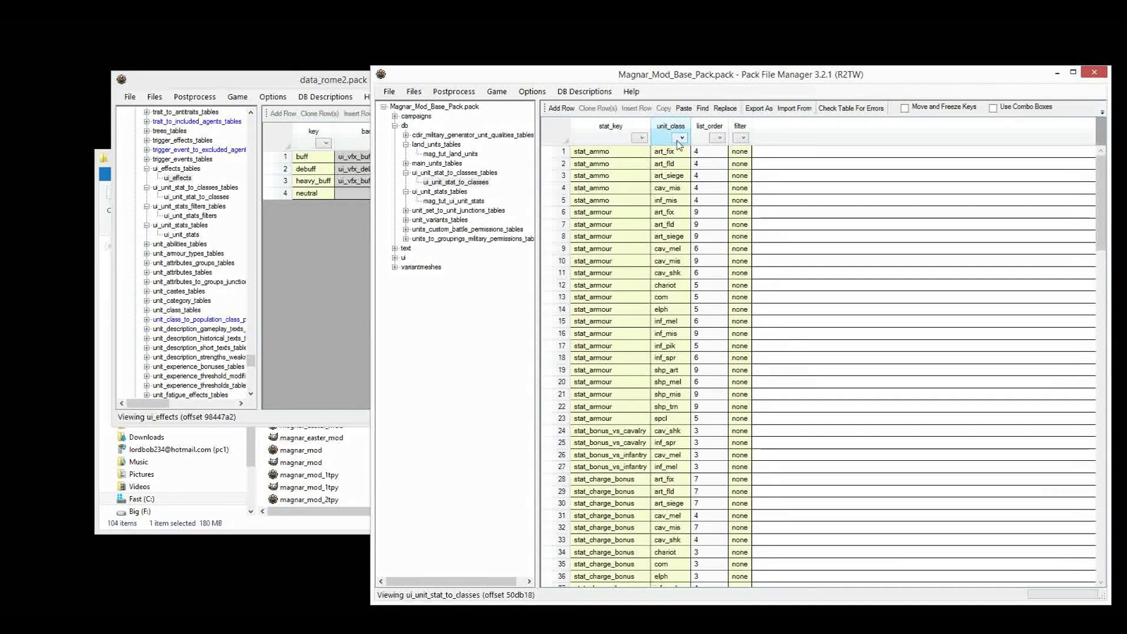
pyautogui.click(681, 138)
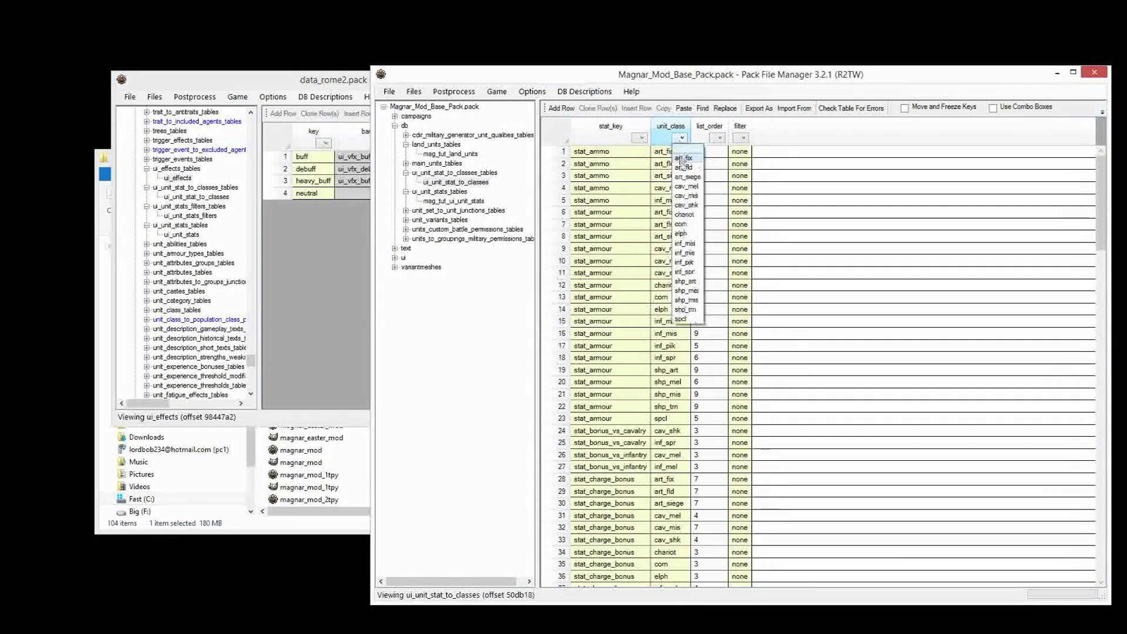
pyautogui.click(688, 271)
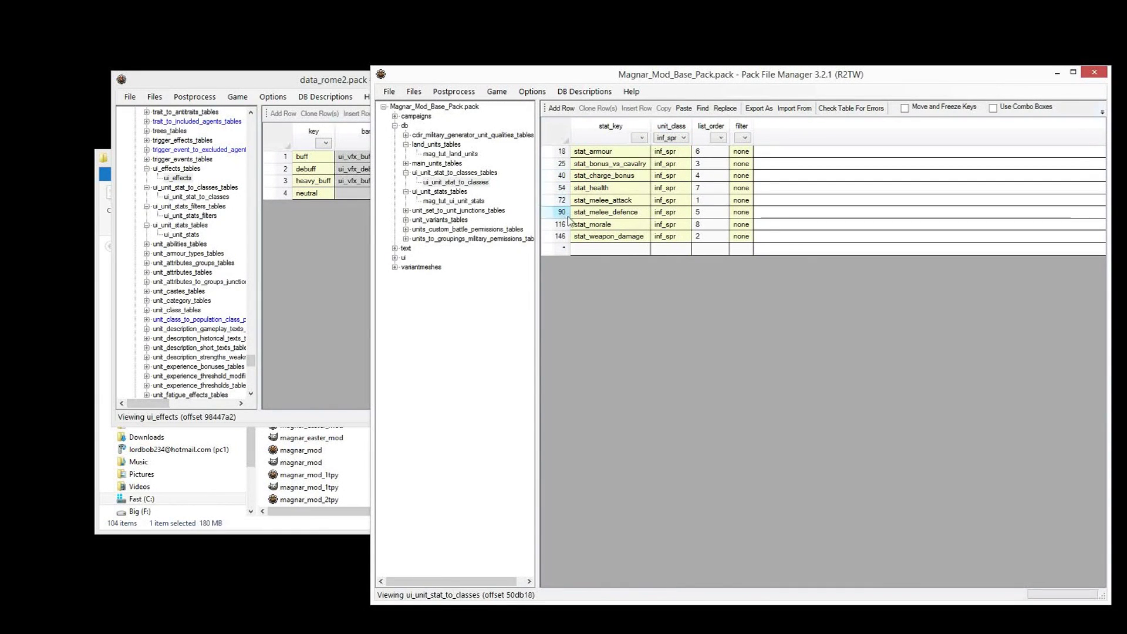
# Replace the stat_melee_attack key of the inf_spr class in ui_unit_stat_to_classes with the stat_speed key copied from mag_tut_ui_unit_stats
pyautogui.click(471, 200)
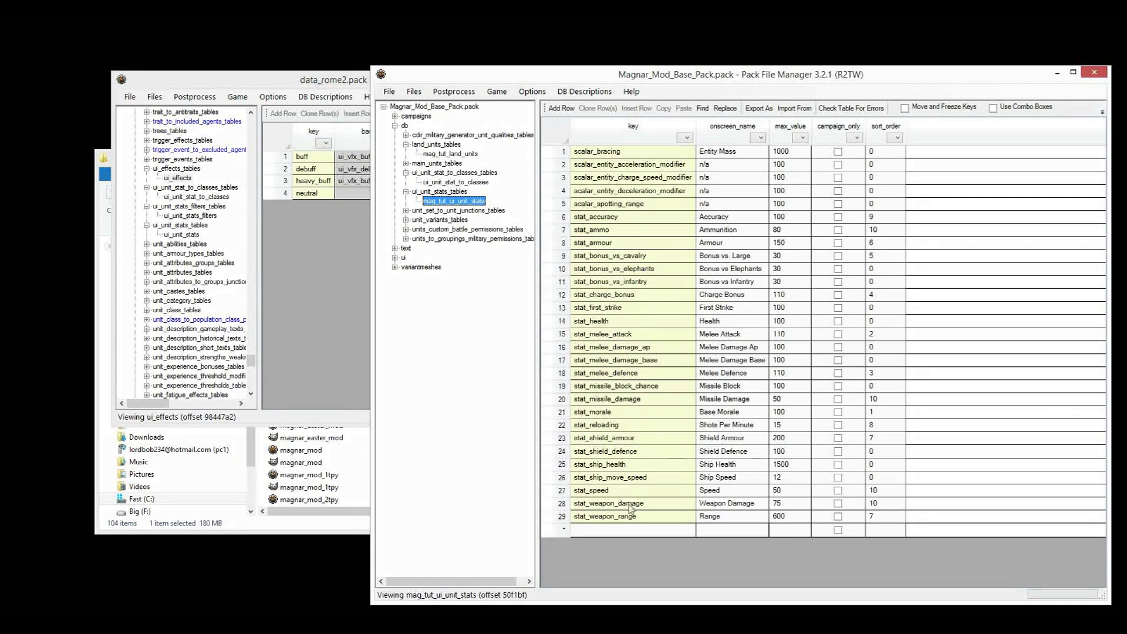
pyautogui.click(456, 182)
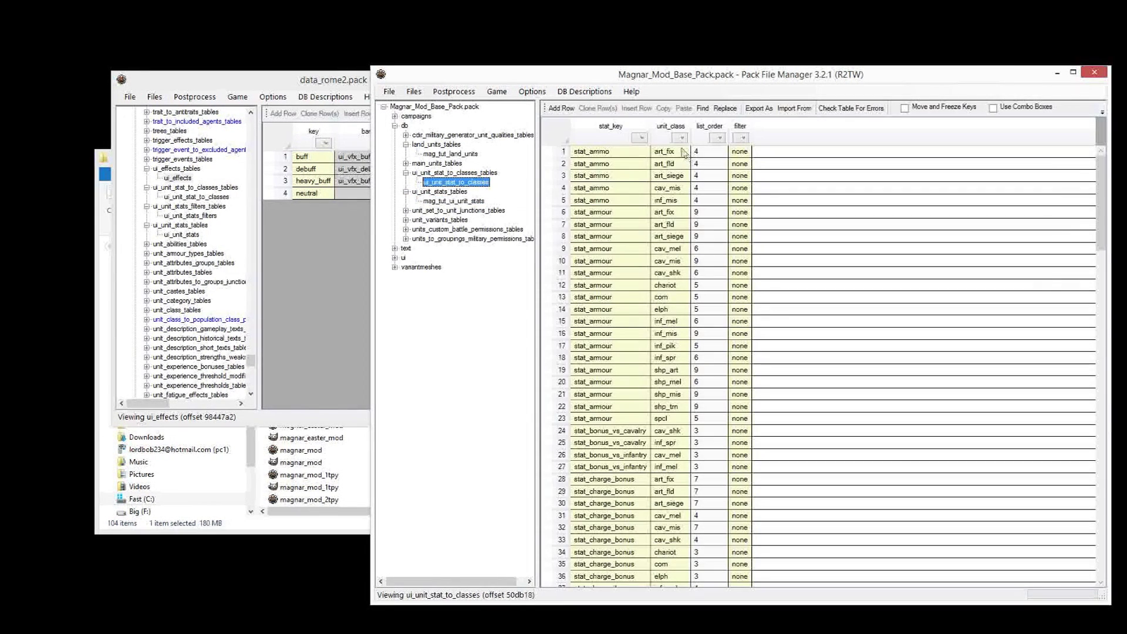
pyautogui.click(681, 139)
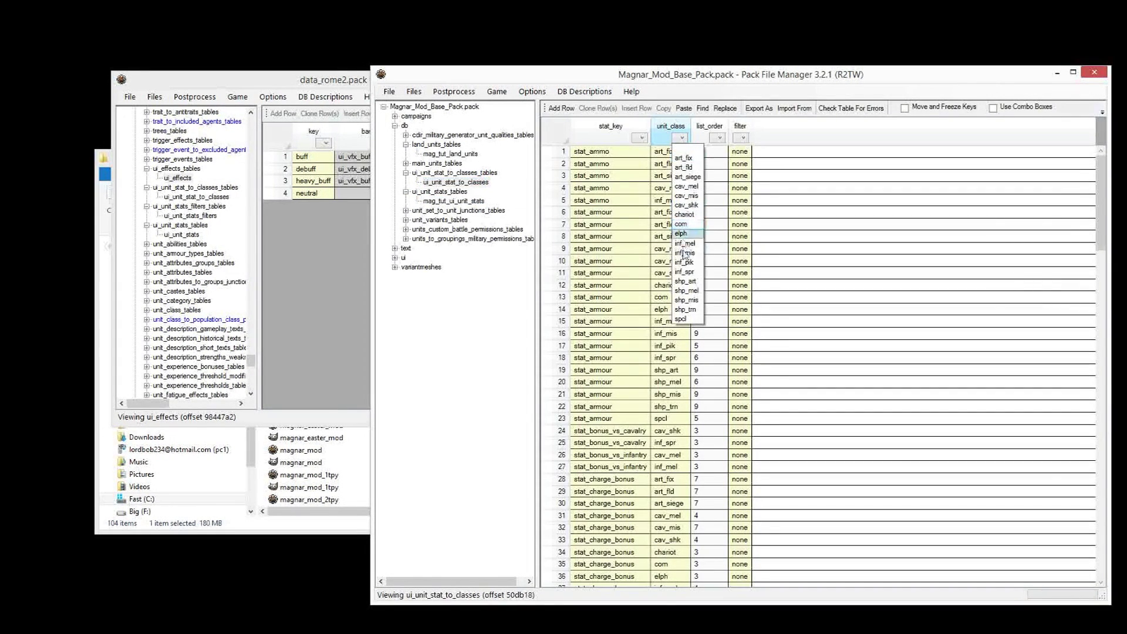
pyautogui.click(668, 247)
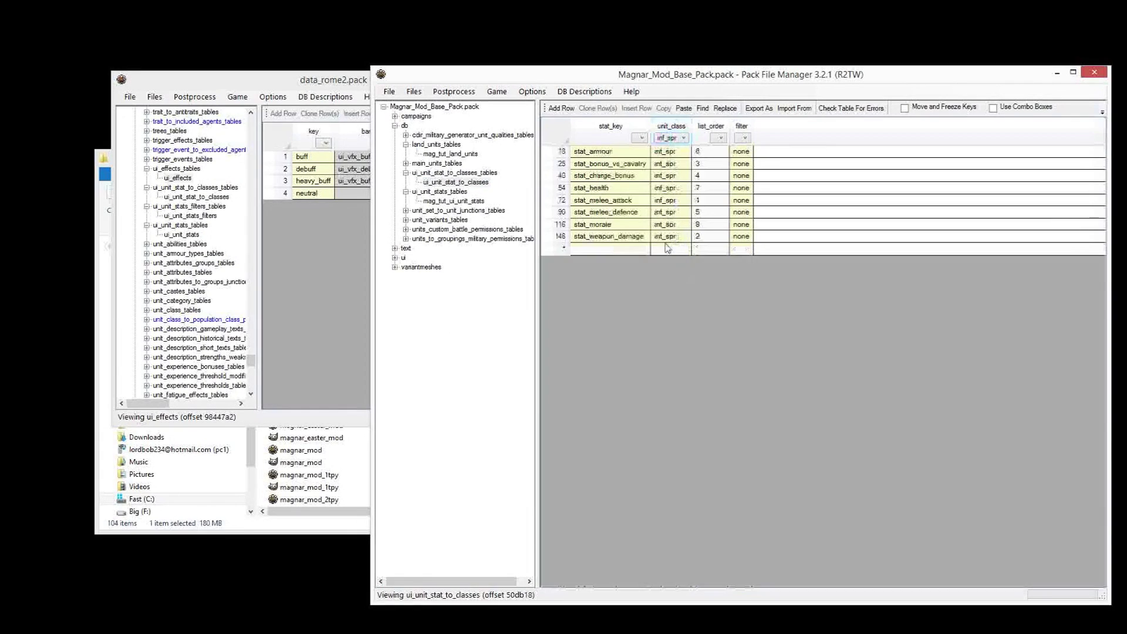
pyautogui.click(606, 153)
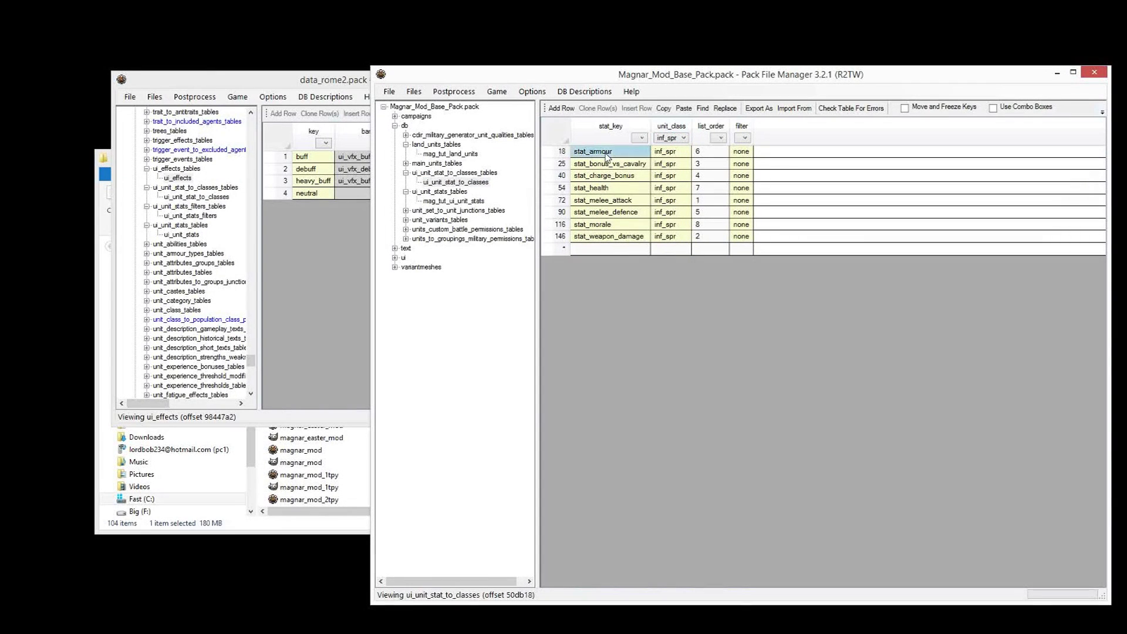
pyautogui.click(636, 202)
pyautogui.hotkey('ctrl', 'v')
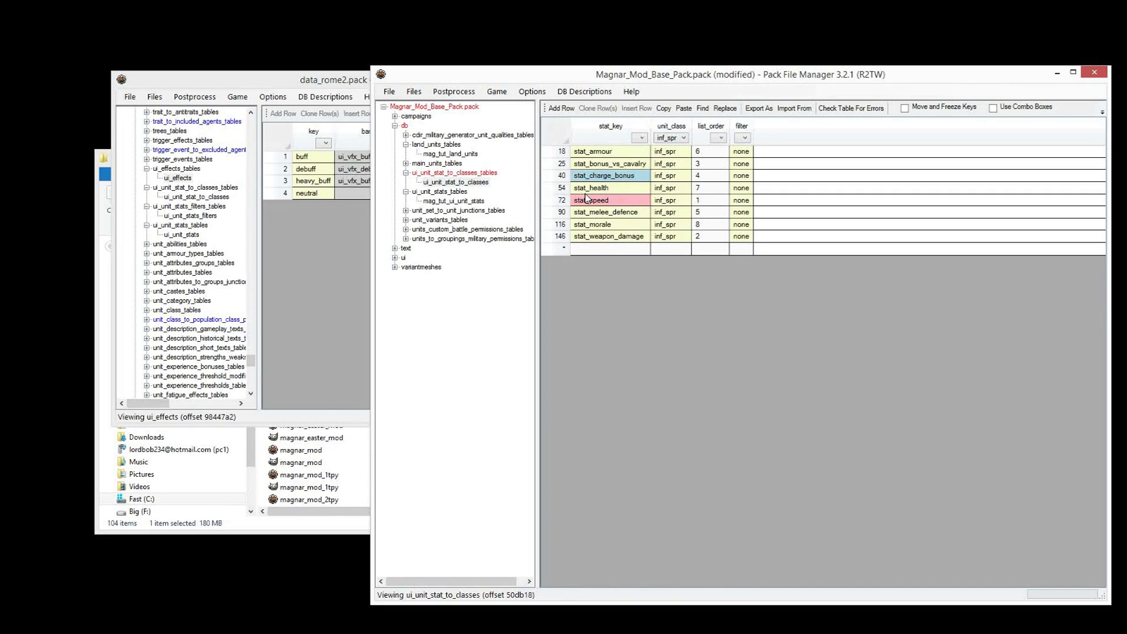
# Delete every inf_spr row except stat_speed from ui_unit_stat_to_classes, and save the pack
pyautogui.click(555, 188)
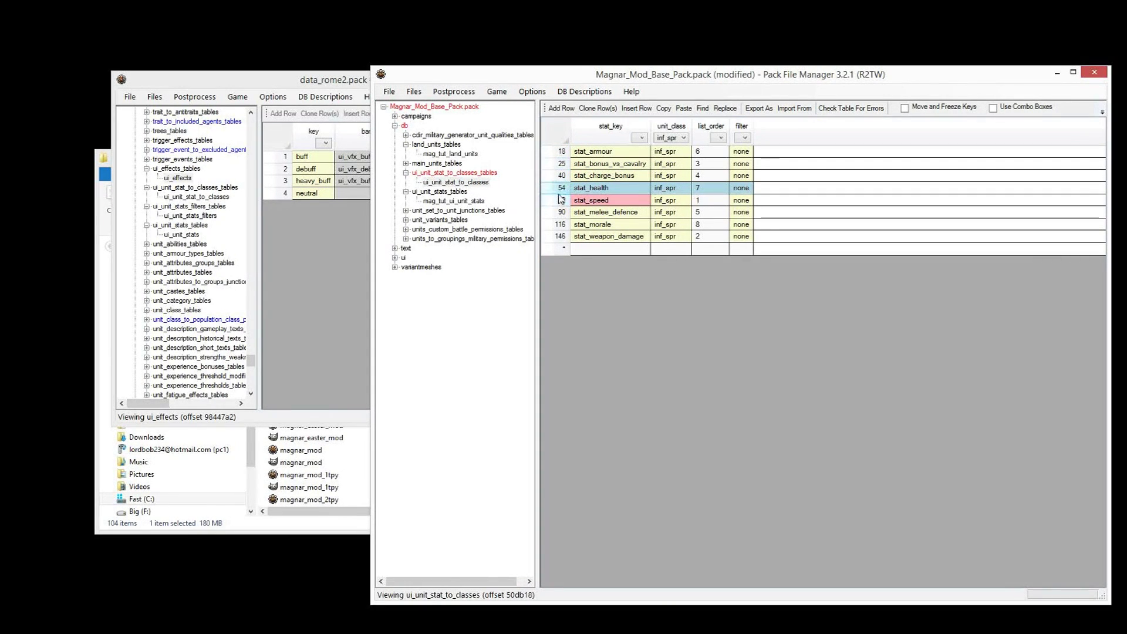
pyautogui.press('Delete')
pyautogui.click(562, 175)
pyautogui.press('Delete')
pyautogui.click(561, 163)
pyautogui.press('Delete')
pyautogui.click(562, 151)
pyautogui.press('Delete')
pyautogui.click(561, 175)
pyautogui.press('Delete')
pyautogui.click(563, 188)
pyautogui.click(562, 176)
pyautogui.press('Delete')
pyautogui.click(560, 164)
pyautogui.press('Delete')
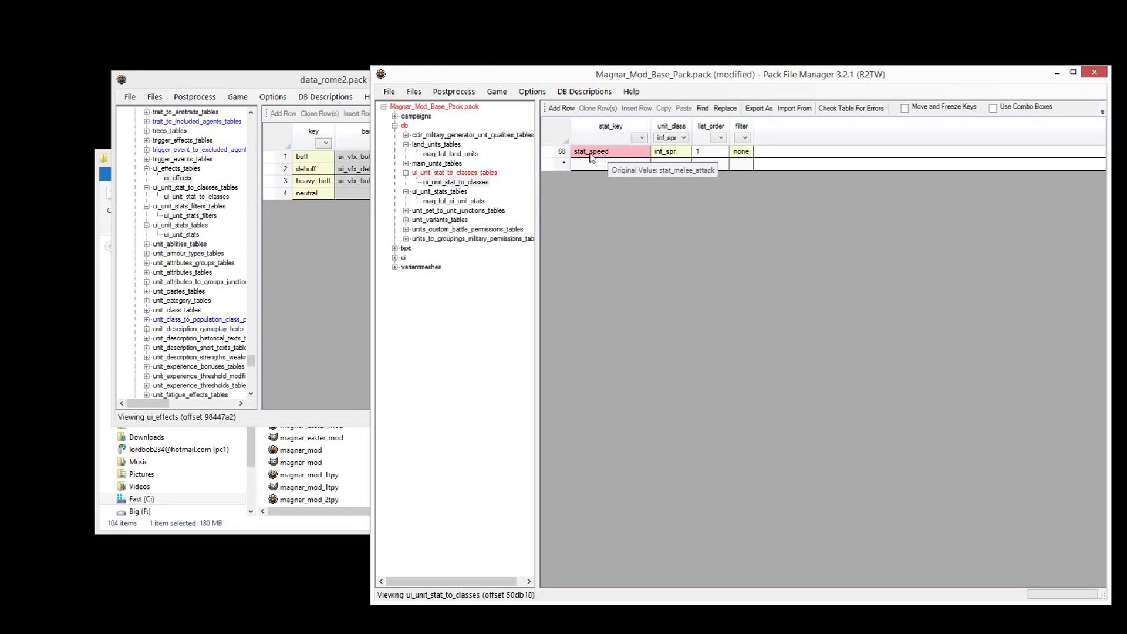
pyautogui.hotkey('ctrl', 's')
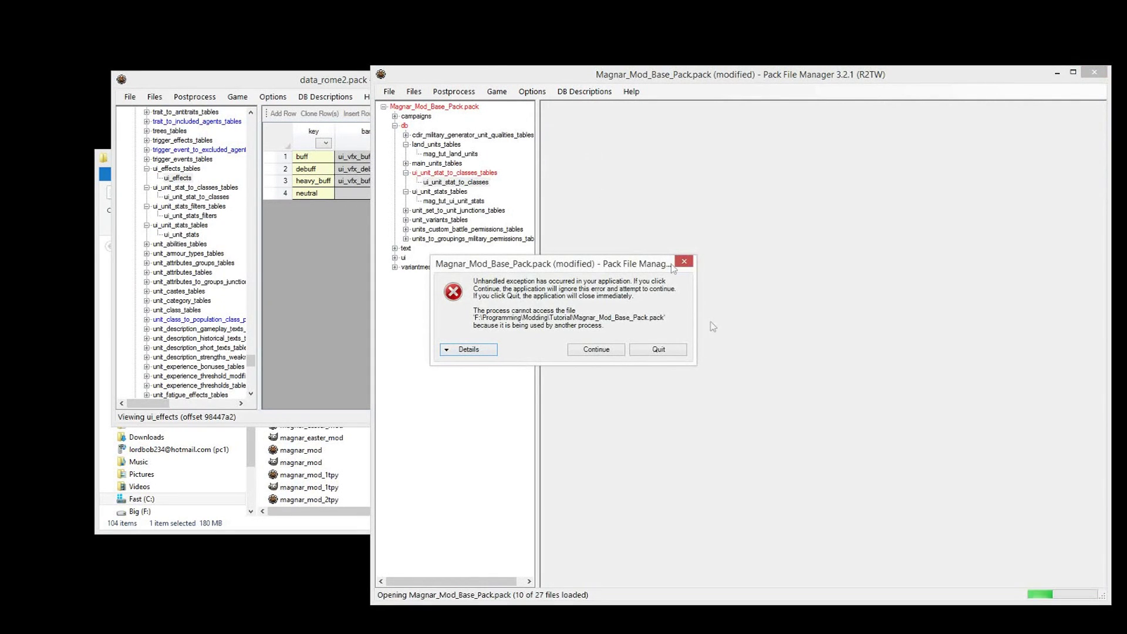
pyautogui.click(686, 261)
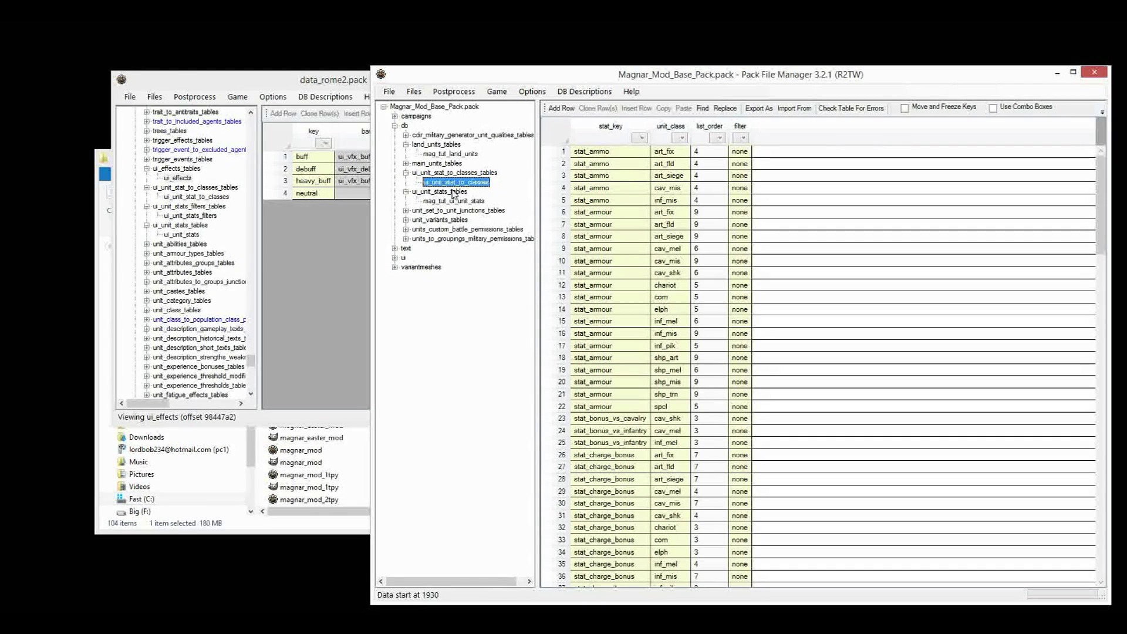
# Filter ui_unit_stat_to_classes by inf_spr to check the saved rows, and reopen the table from its folder
pyautogui.click(680, 138)
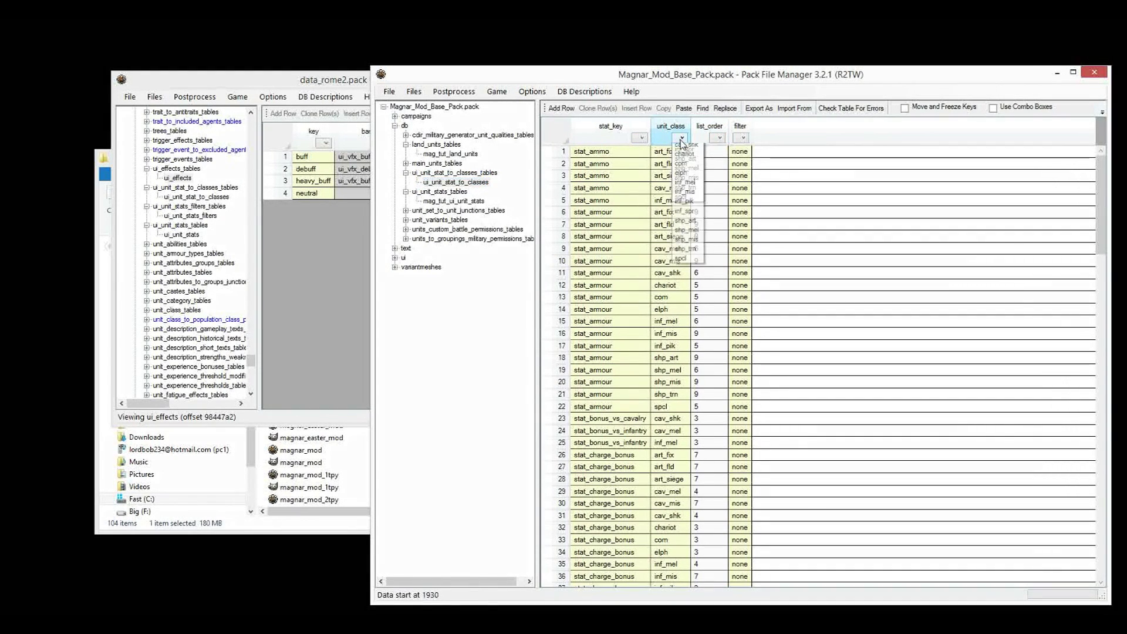
pyautogui.click(685, 272)
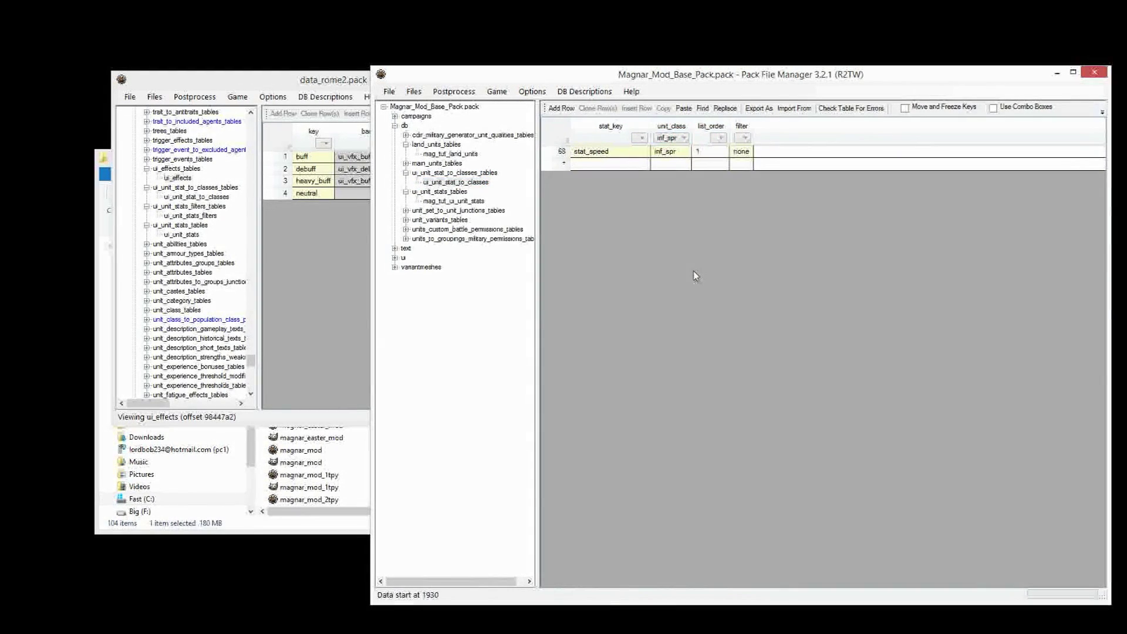
pyautogui.click(435, 182)
pyautogui.doubleClick(416, 173)
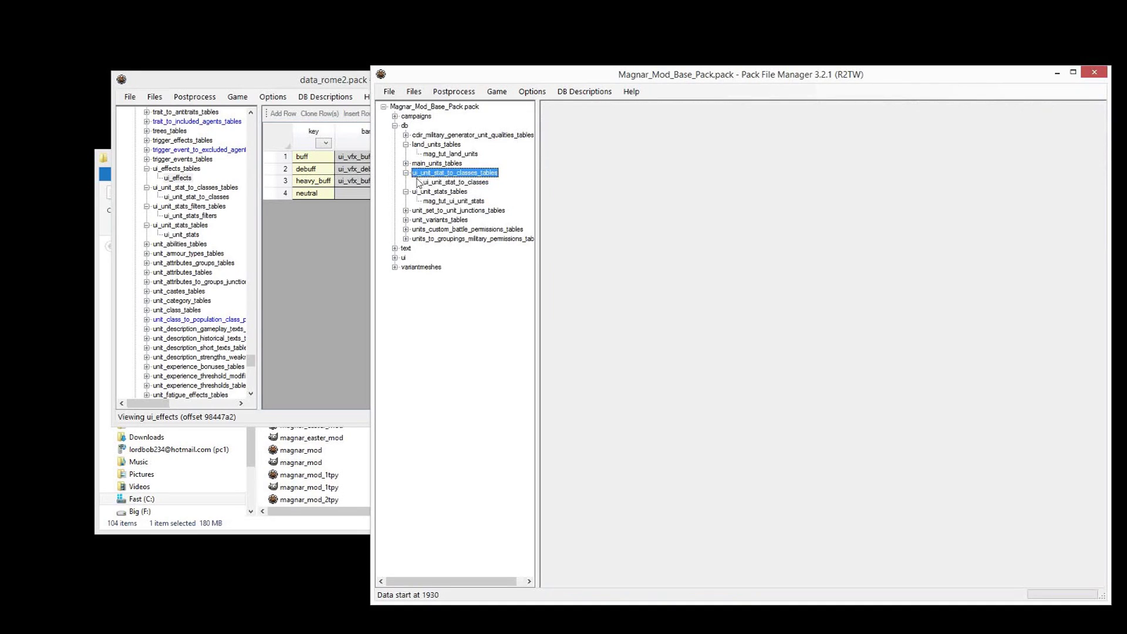
pyautogui.click(408, 182)
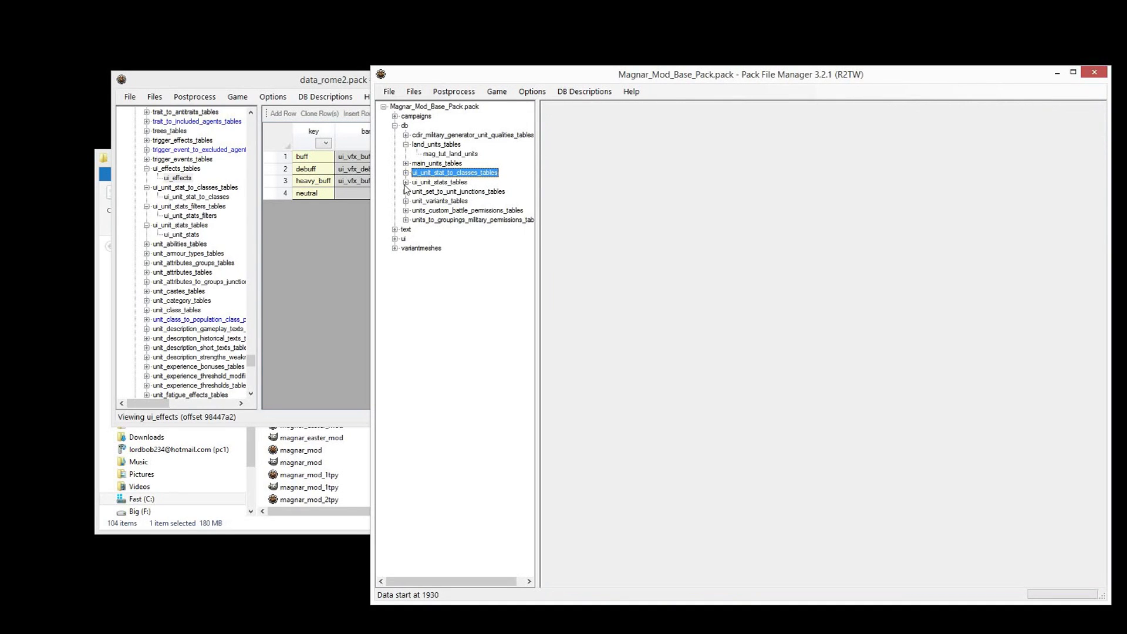
pyautogui.click(405, 172)
pyautogui.click(470, 183)
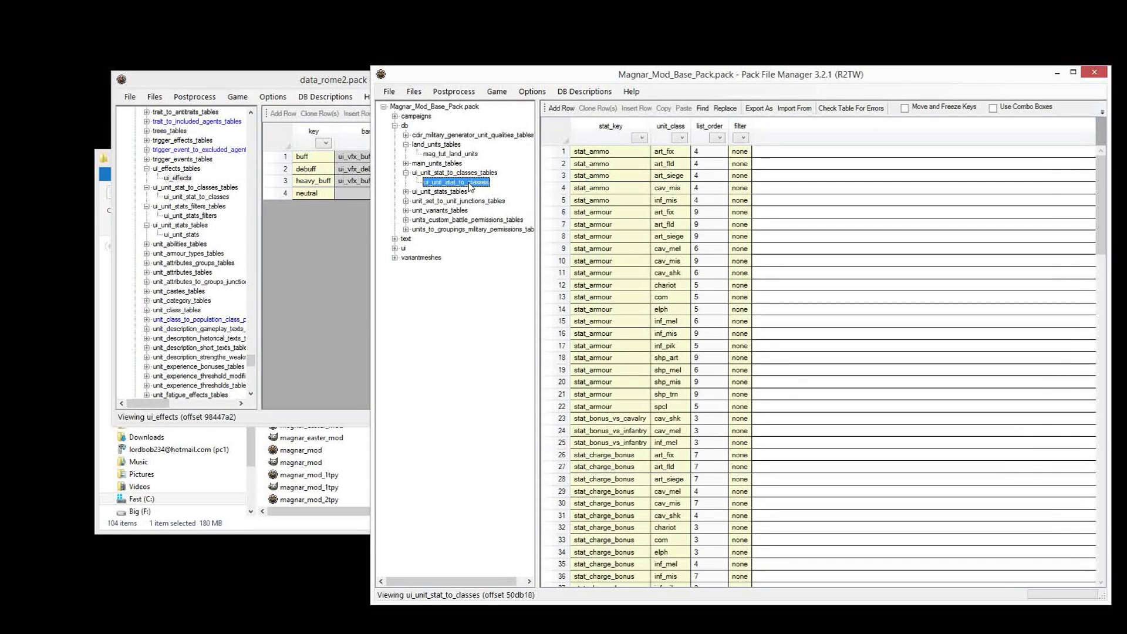
# Begin adding a file from another pack to the text db folder, and look through Rome II's data folder for the localisation pack
pyautogui.click(395, 239)
pyautogui.click(403, 248)
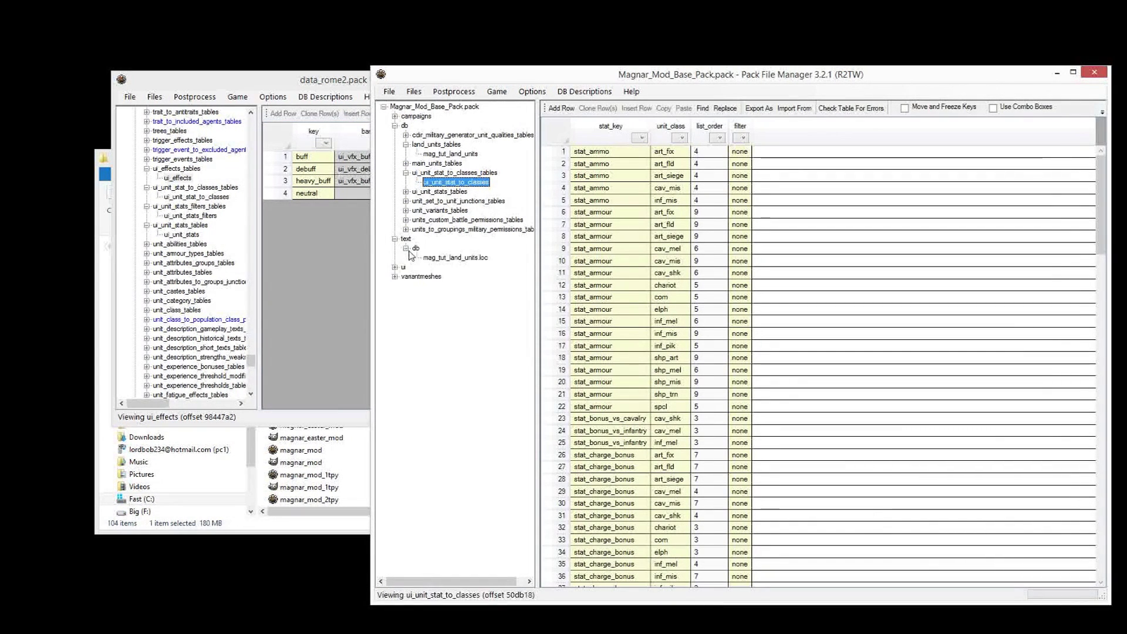
pyautogui.click(405, 239)
pyautogui.click(416, 248)
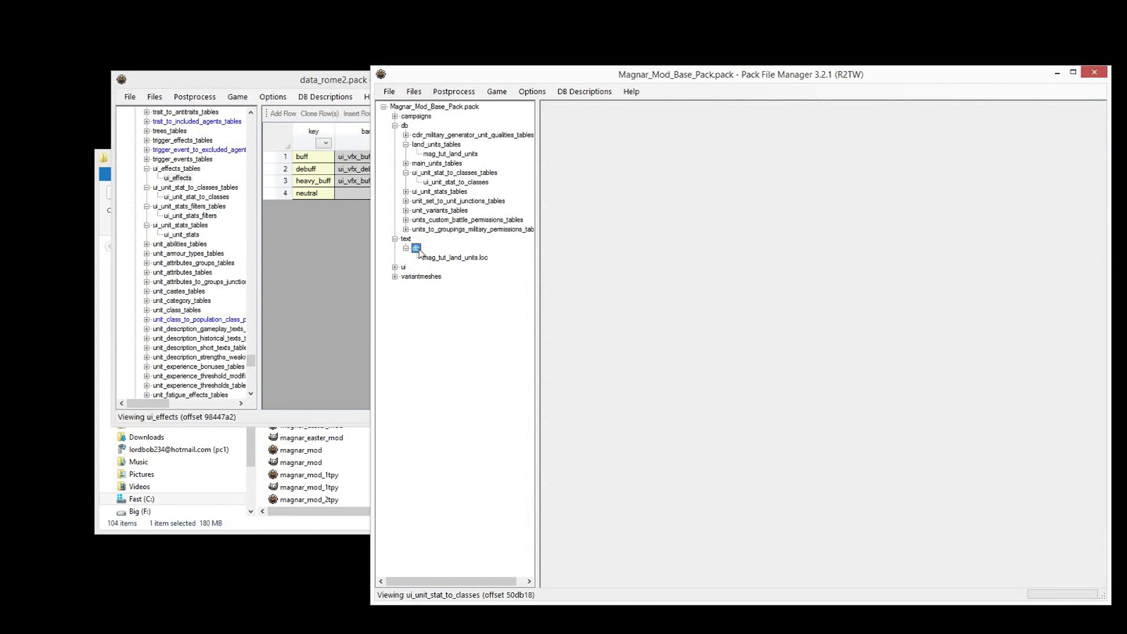
pyautogui.rightClick(419, 251)
pyautogui.moveTo(449, 259)
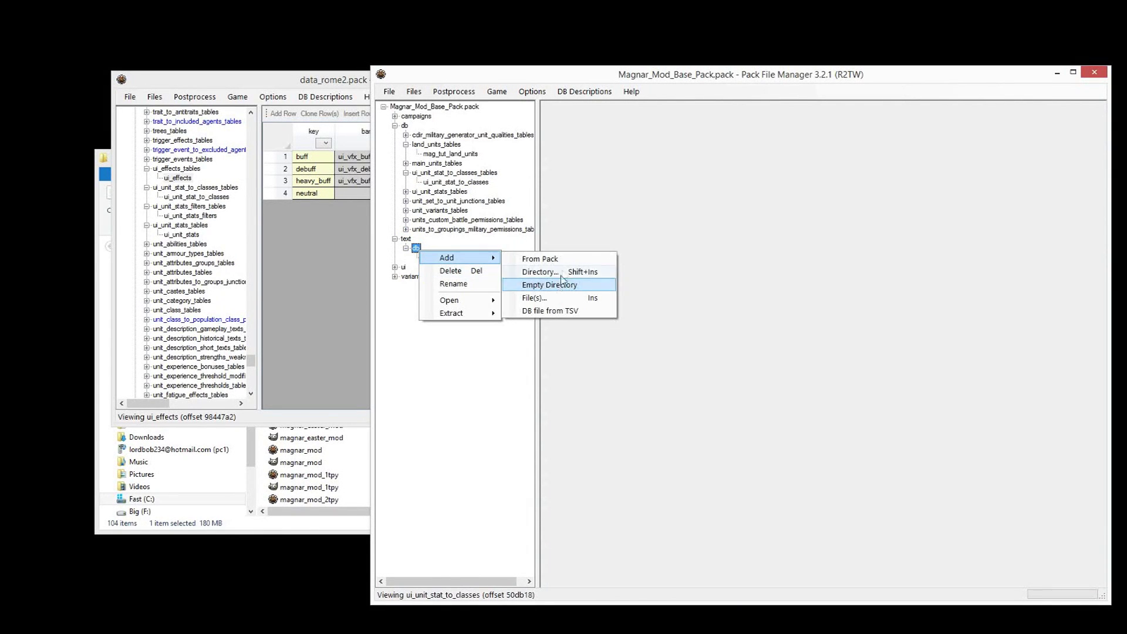
pyautogui.click(546, 260)
pyautogui.click(728, 283)
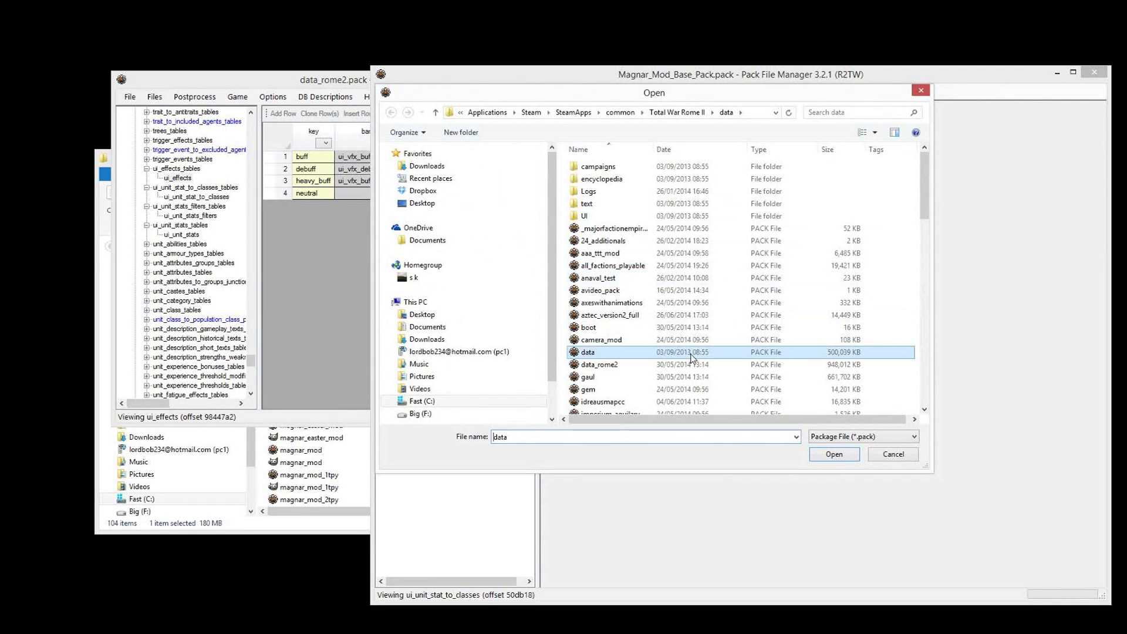
pyautogui.scroll(-1, 698, 345)
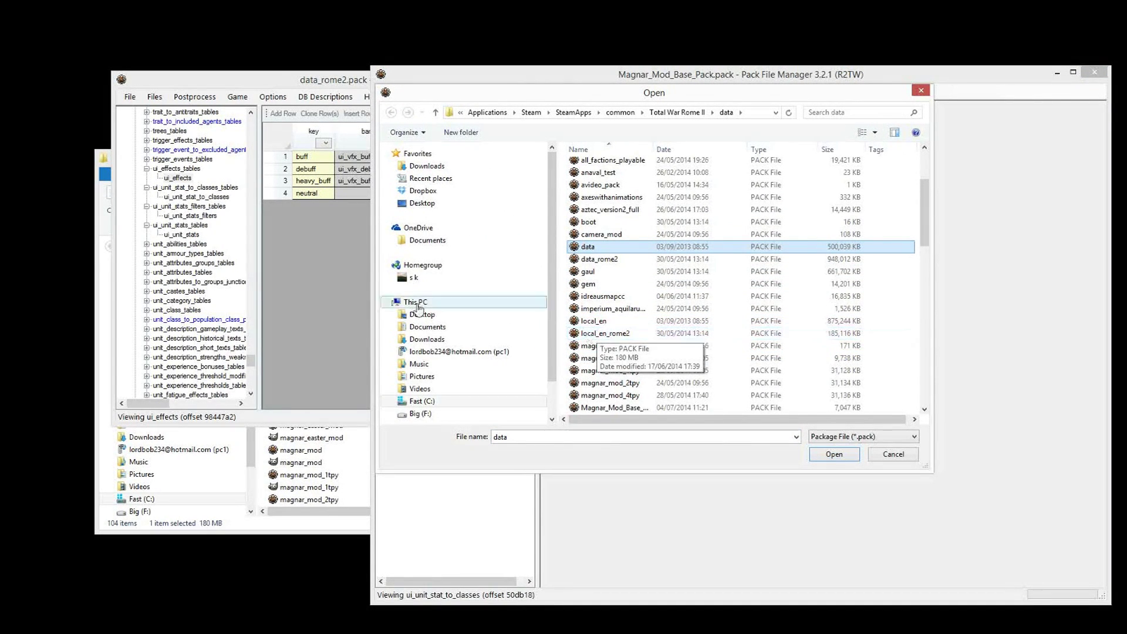
# Close data_rome2.pack and open local_en.pack from Rome II's data folder
pyautogui.click(350, 84)
pyautogui.click(669, 77)
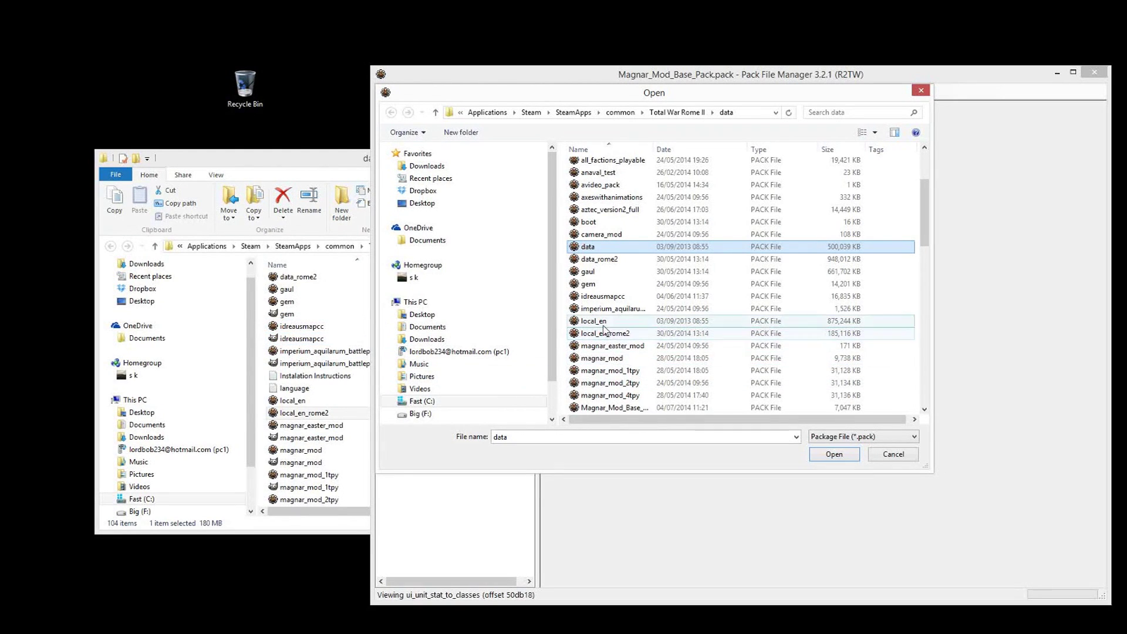
pyautogui.click(347, 376)
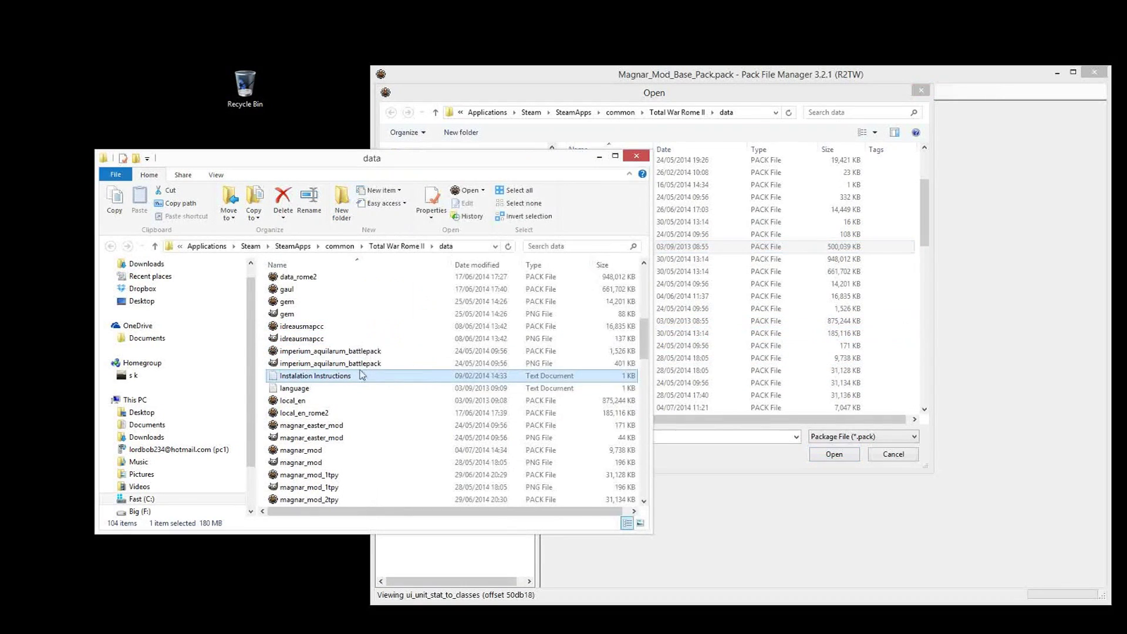
pyautogui.scroll(-2, 373, 352)
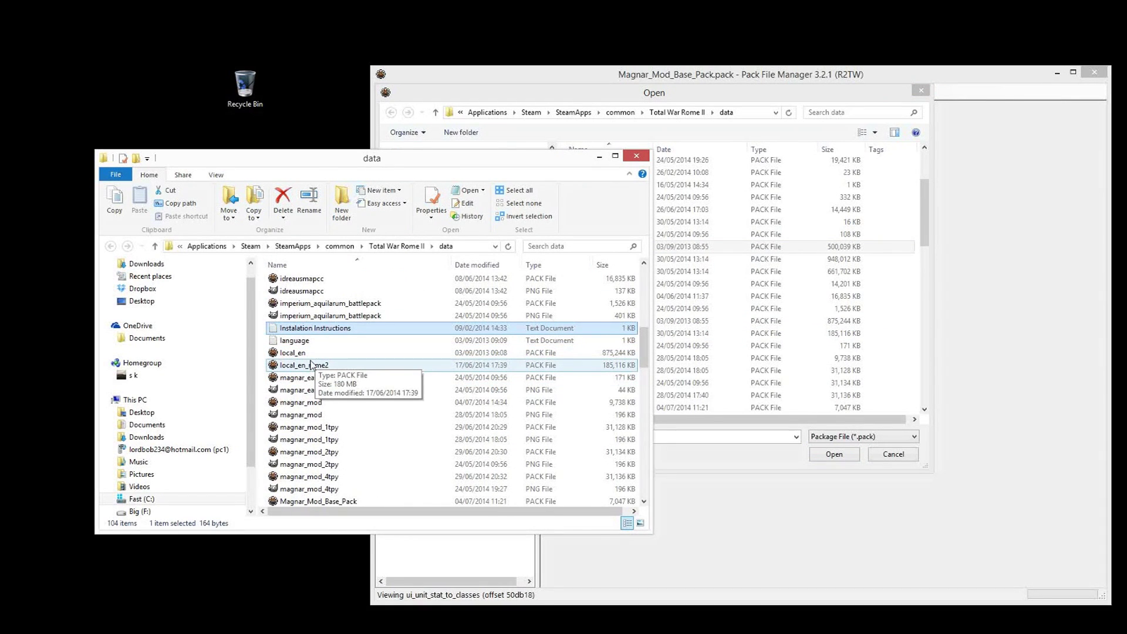
pyautogui.click(311, 354)
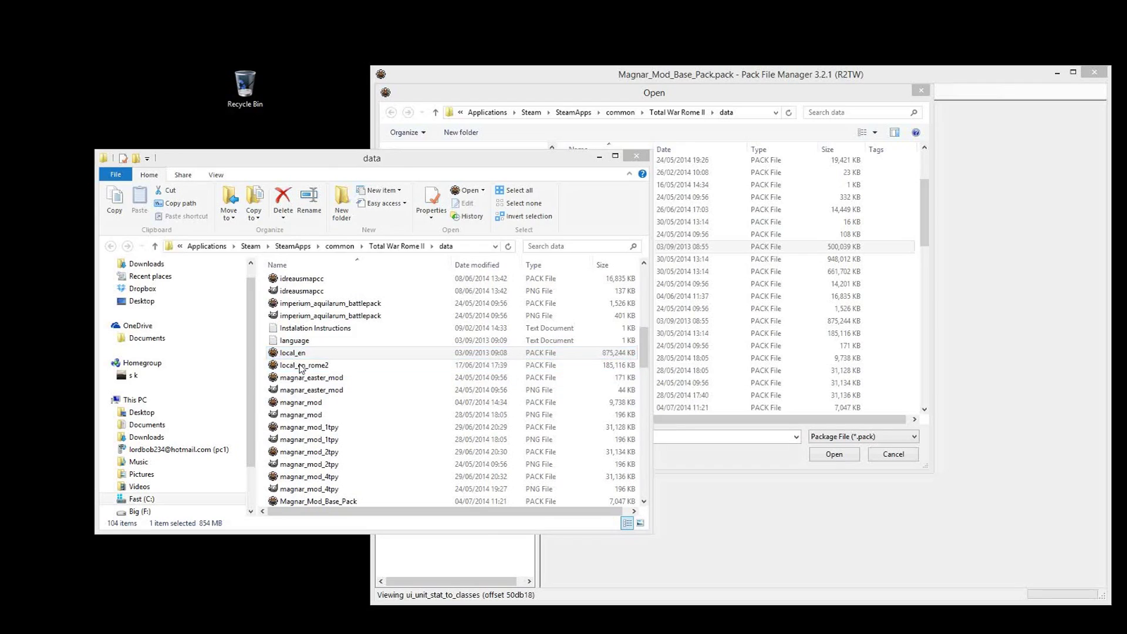
# Expand the text db folder of local_en.pack and look through its loc files
pyautogui.click(122, 113)
pyautogui.click(136, 150)
pyautogui.doubleClick(155, 169)
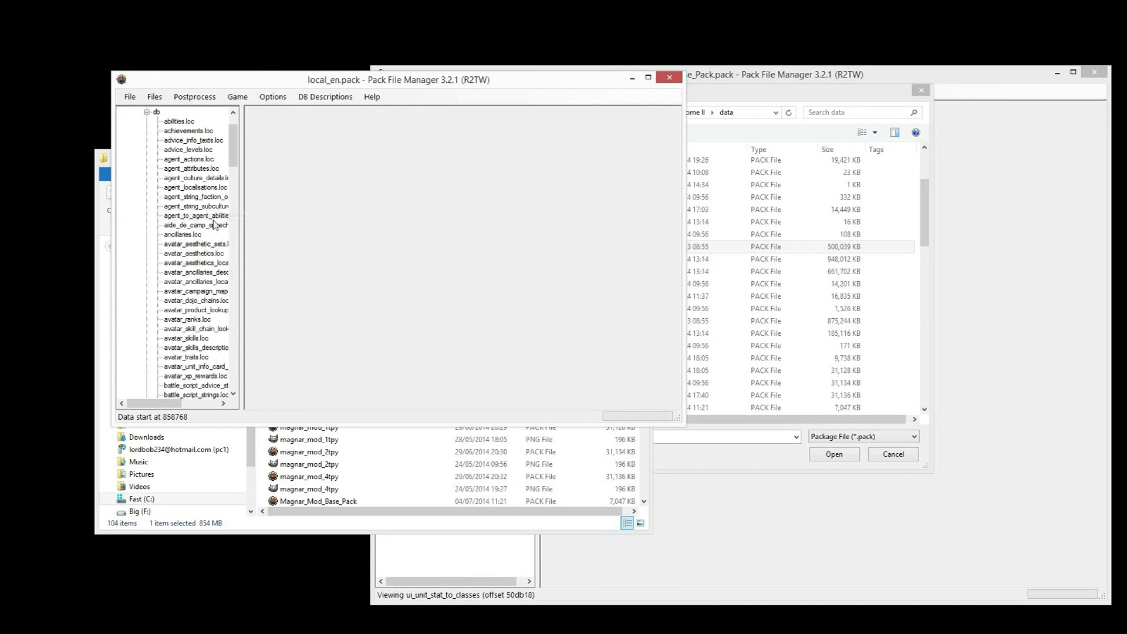
pyautogui.moveTo(231, 153); pyautogui.dragTo(233, 290)
# Open local_en_rome2 from the data folder, and find ui_unit_stats.loc in local_en.pack's widened file list
pyautogui.click(321, 478)
pyautogui.click(303, 365)
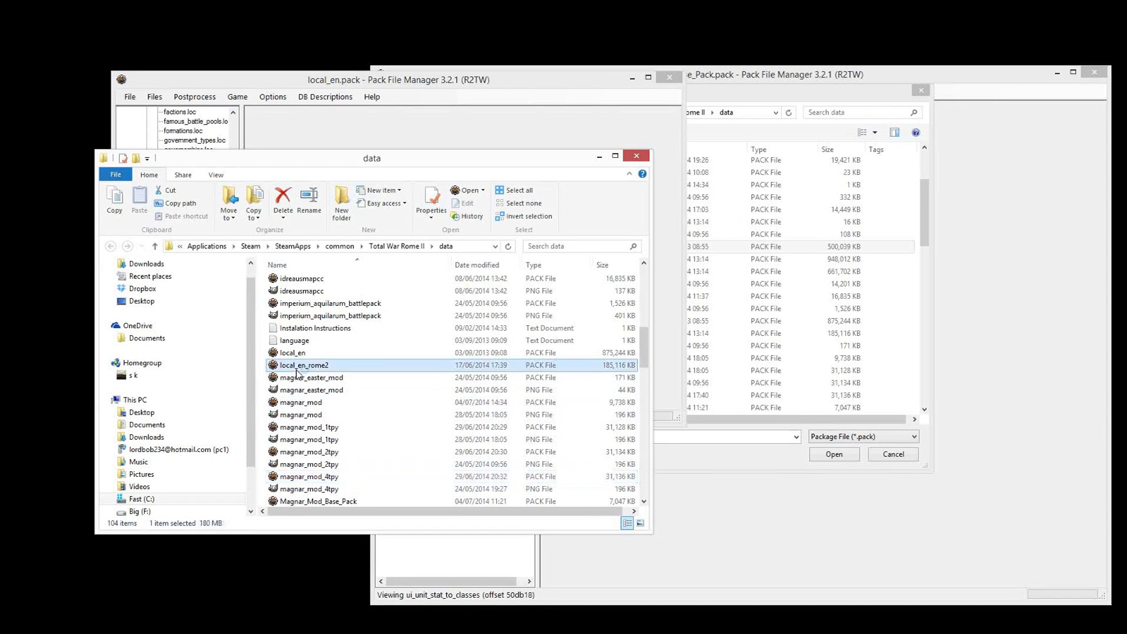
pyautogui.click(291, 87)
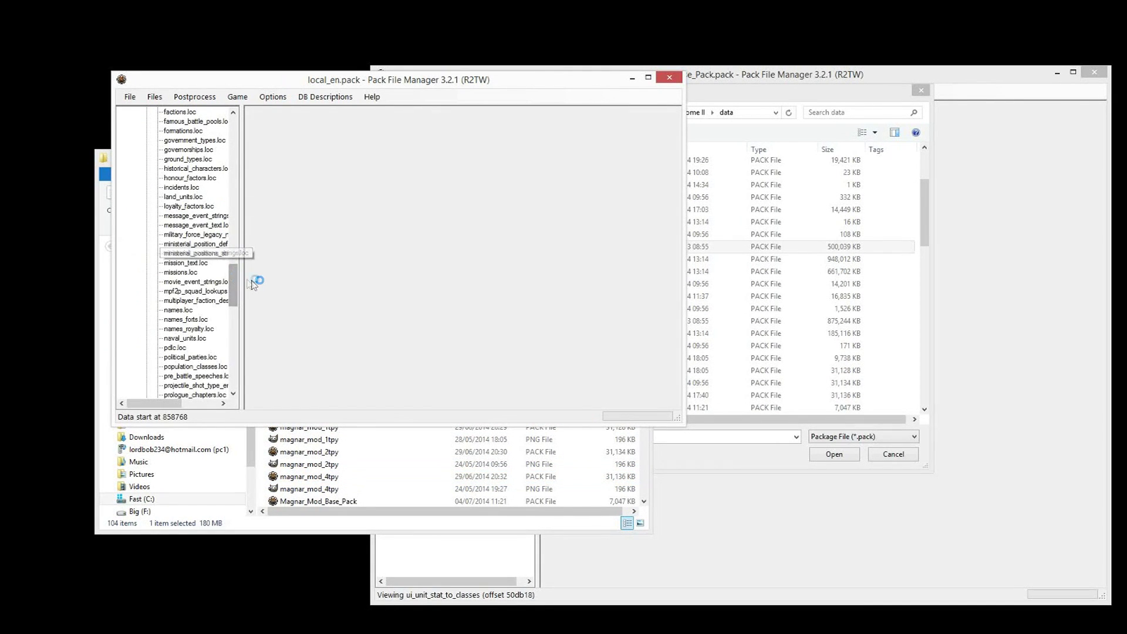
pyautogui.moveTo(241, 281); pyautogui.dragTo(283, 283)
pyautogui.scroll(3, 279, 287)
pyautogui.scroll(-20, 234, 282)
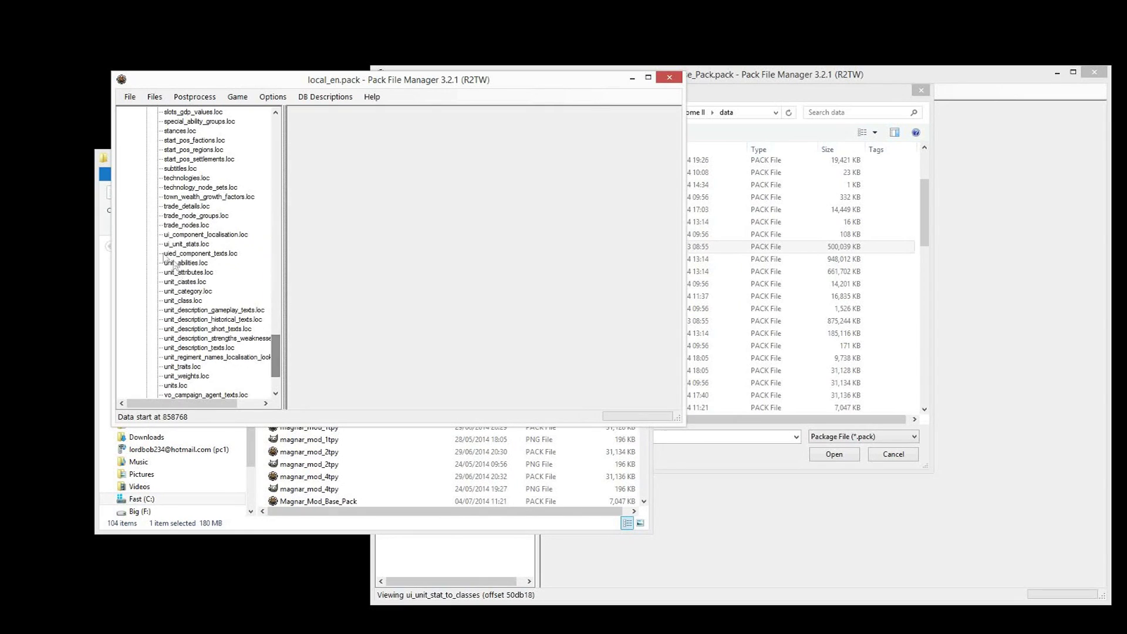
# Open ui_unit_stats.loc in local_en.pack, dismiss the error, and widen the window to show the localised strings
pyautogui.click(186, 245)
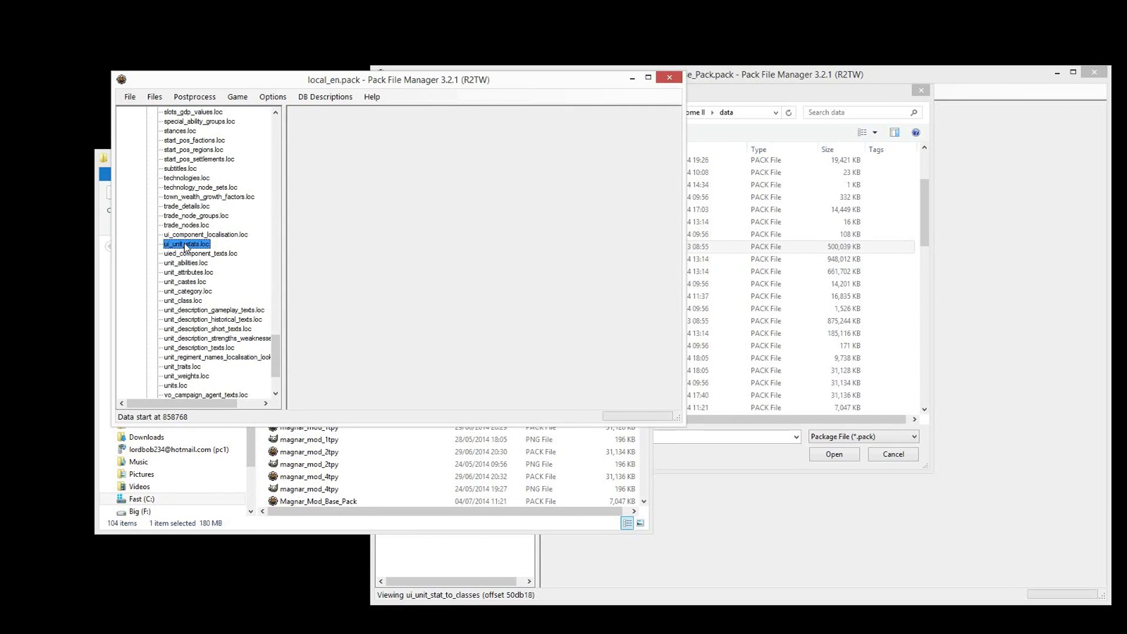
pyautogui.doubleClick(185, 244)
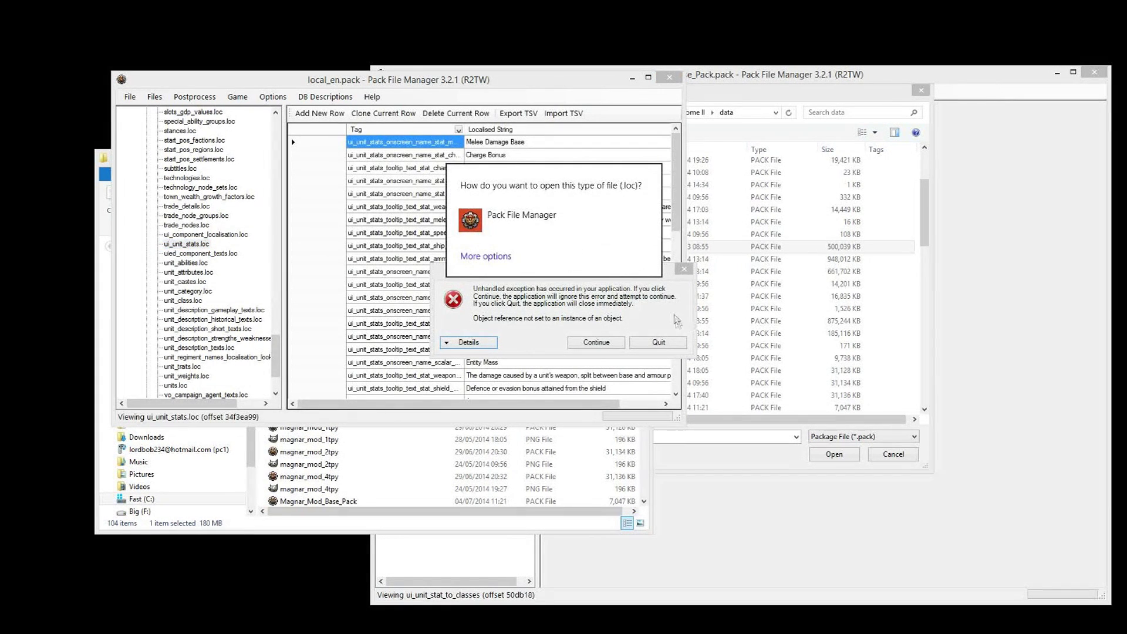
pyautogui.click(684, 269)
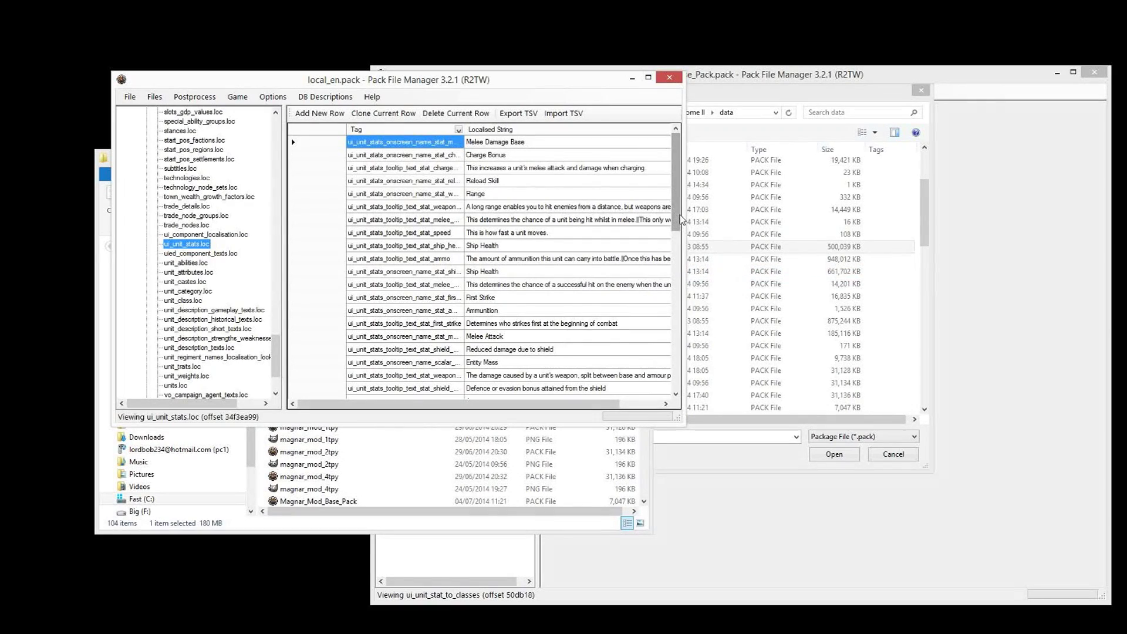
pyautogui.moveTo(685, 210); pyautogui.dragTo(914, 212)
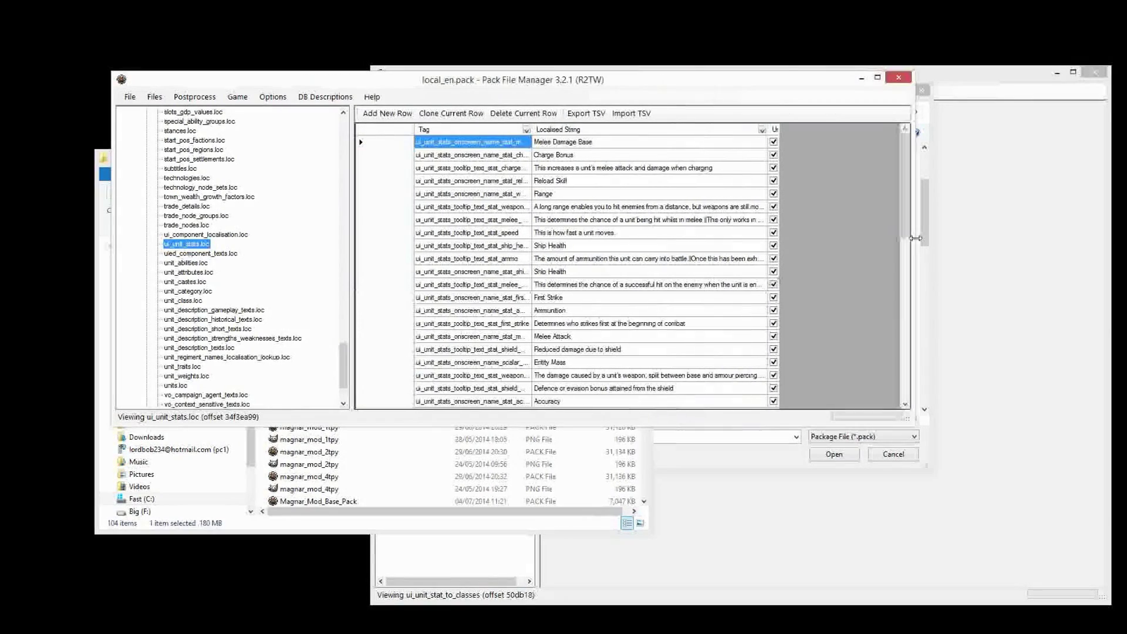
# Sort the ui_unit_stats.loc entries by tag and widen the Tag column to show the full tag names
pyautogui.scroll(-6, 879, 332)
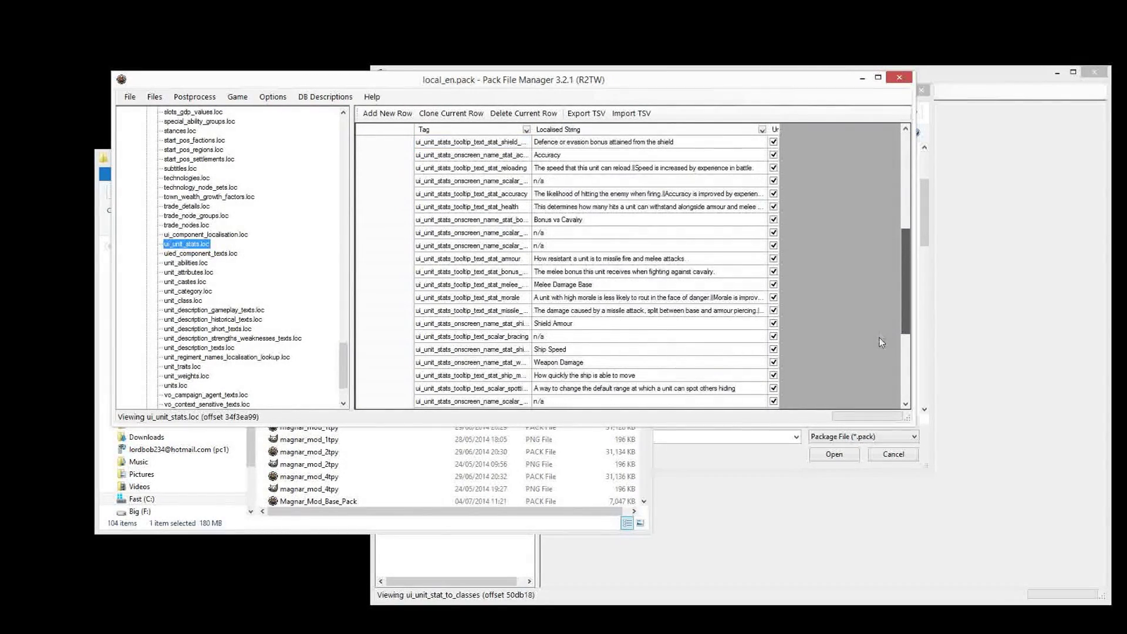
pyautogui.scroll(-2, 878, 343)
pyautogui.click(453, 131)
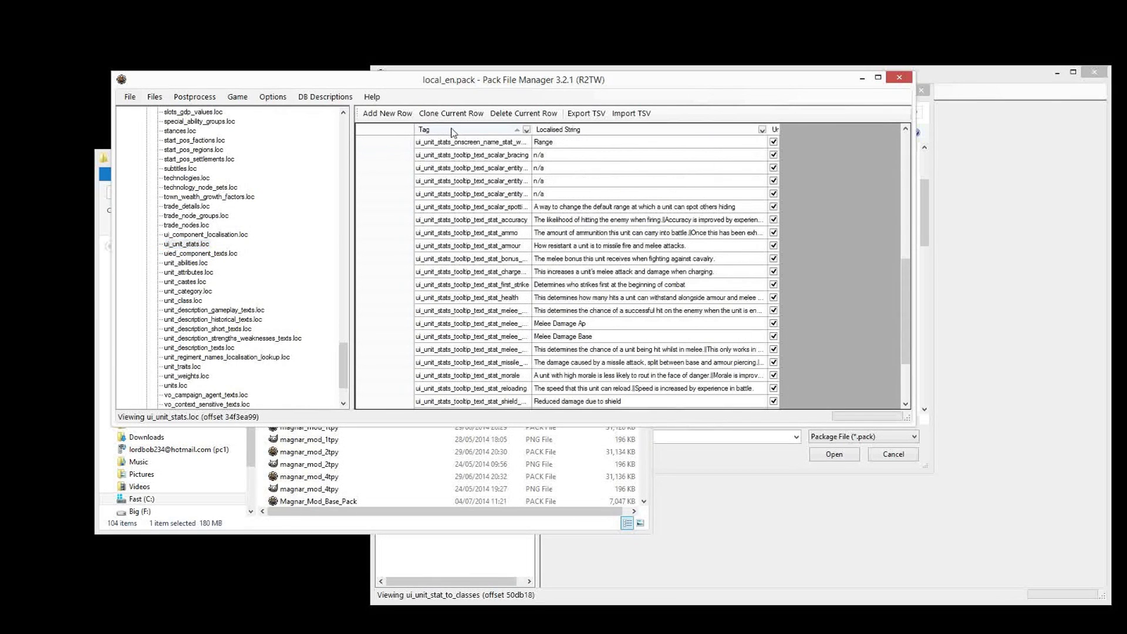
pyautogui.click(526, 129)
pyautogui.click(526, 130)
pyautogui.moveTo(531, 129); pyautogui.dragTo(718, 129)
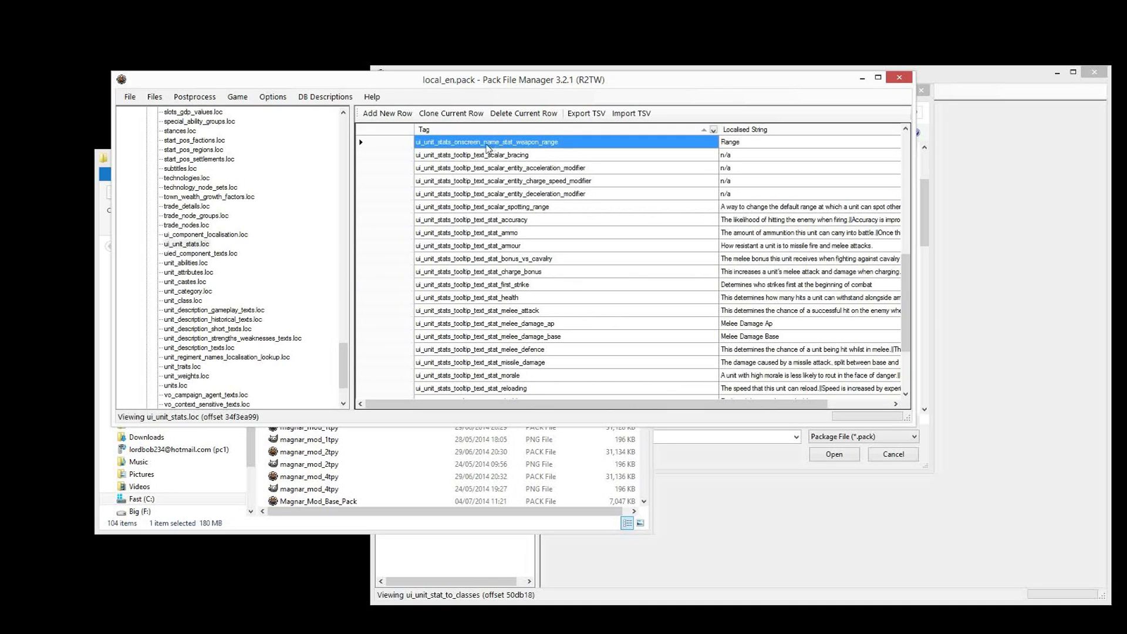
# Look through the onscreen name and tooltip entries for the unit stats, including speed, and close local_en.pack
pyautogui.scroll(7, 487, 154)
pyautogui.scroll(1, 483, 160)
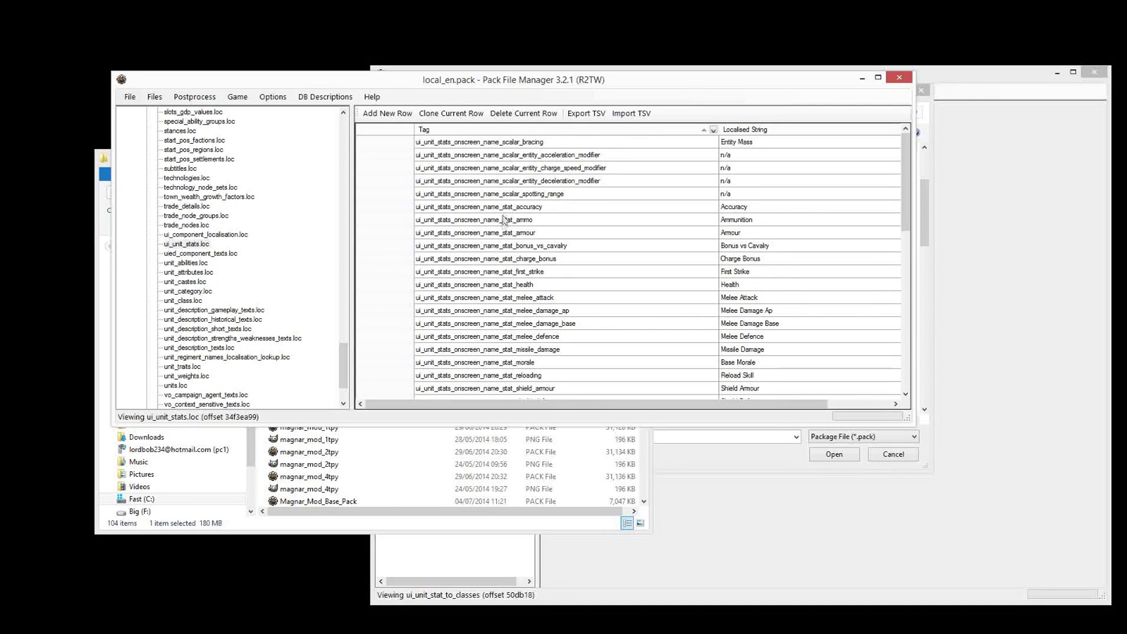
pyautogui.scroll(-2, 510, 323)
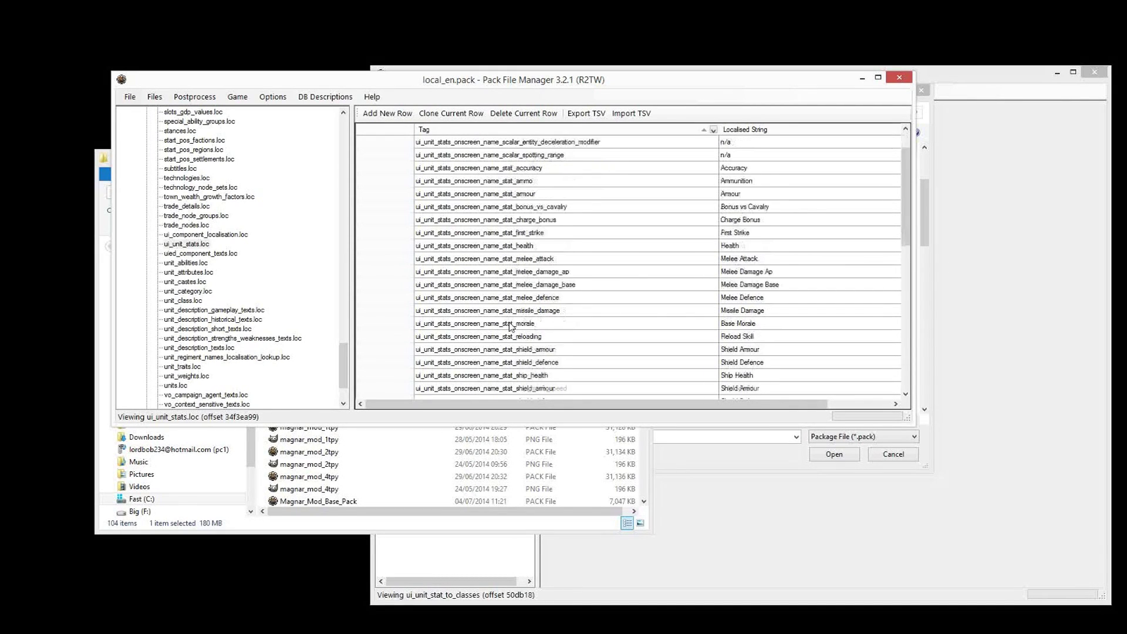
pyautogui.click(534, 351)
pyautogui.click(594, 363)
pyautogui.click(747, 361)
pyautogui.scroll(-4, 452, 309)
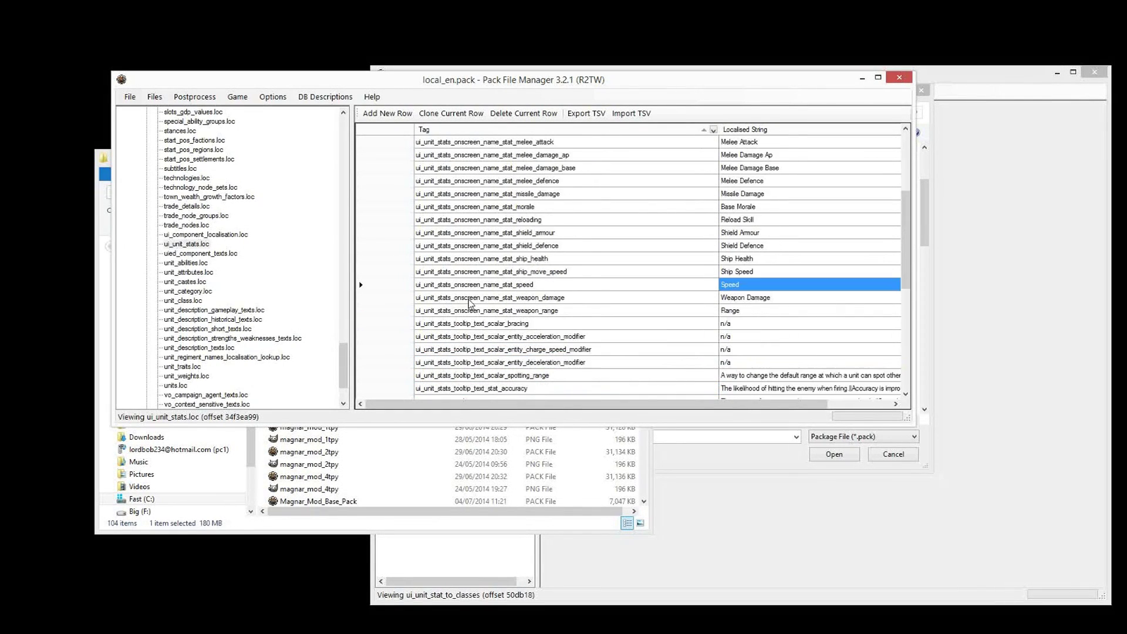
pyautogui.scroll(-5, 602, 296)
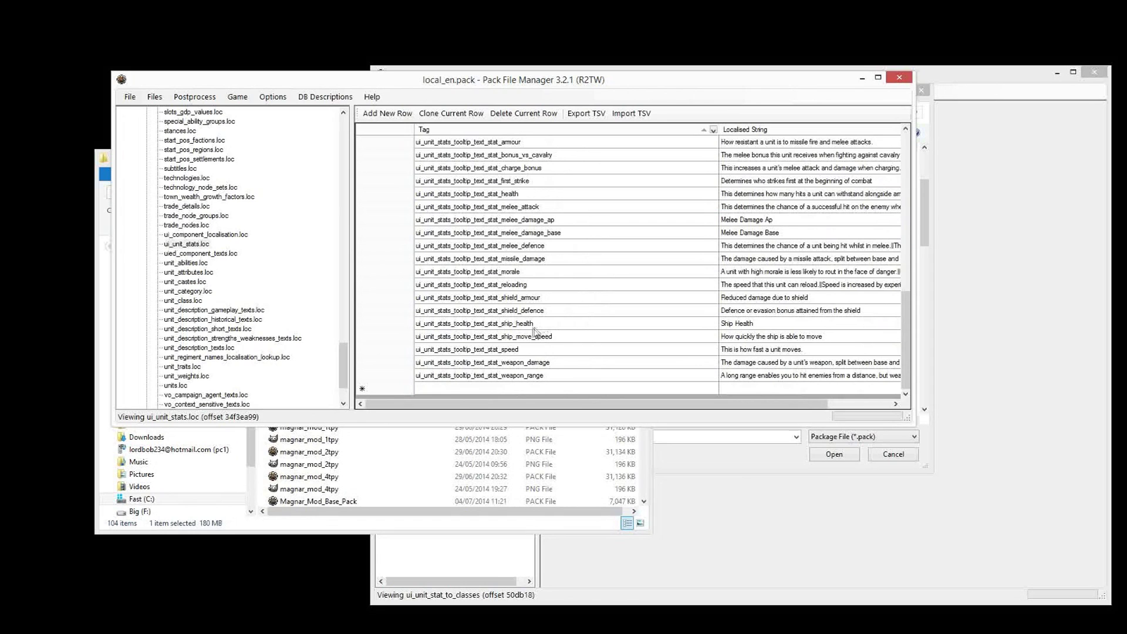
pyautogui.click(533, 363)
pyautogui.click(562, 350)
pyautogui.click(893, 81)
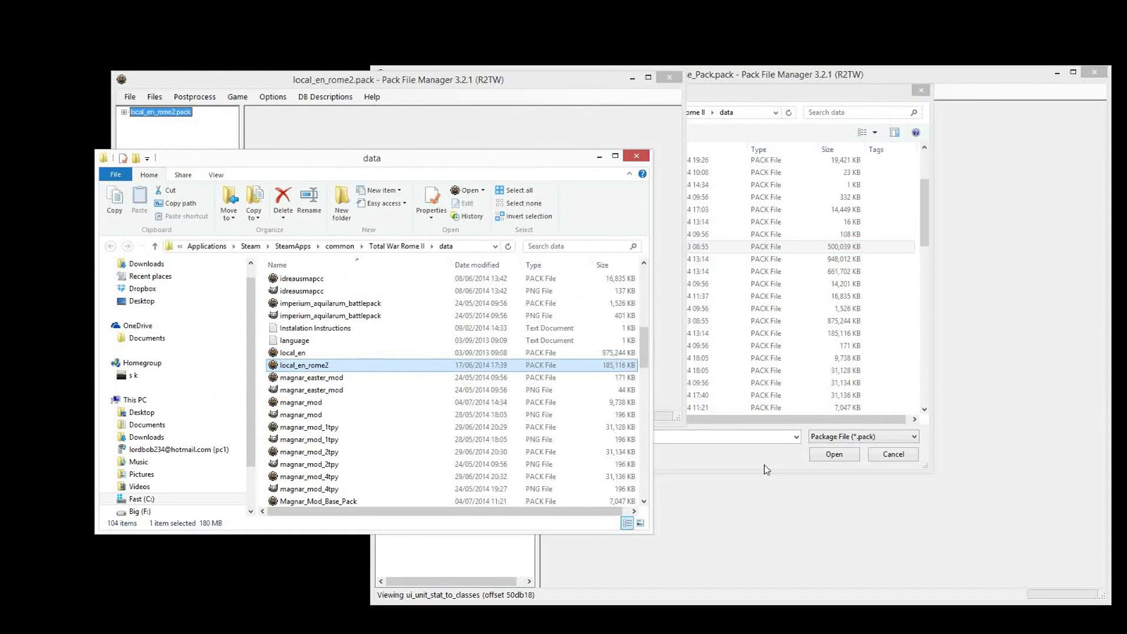
# Add ui_unit_stats.loc from local_en.pack's text db folder to the text db folder of Magnar_Mod_Base_Pack
pyautogui.click(766, 470)
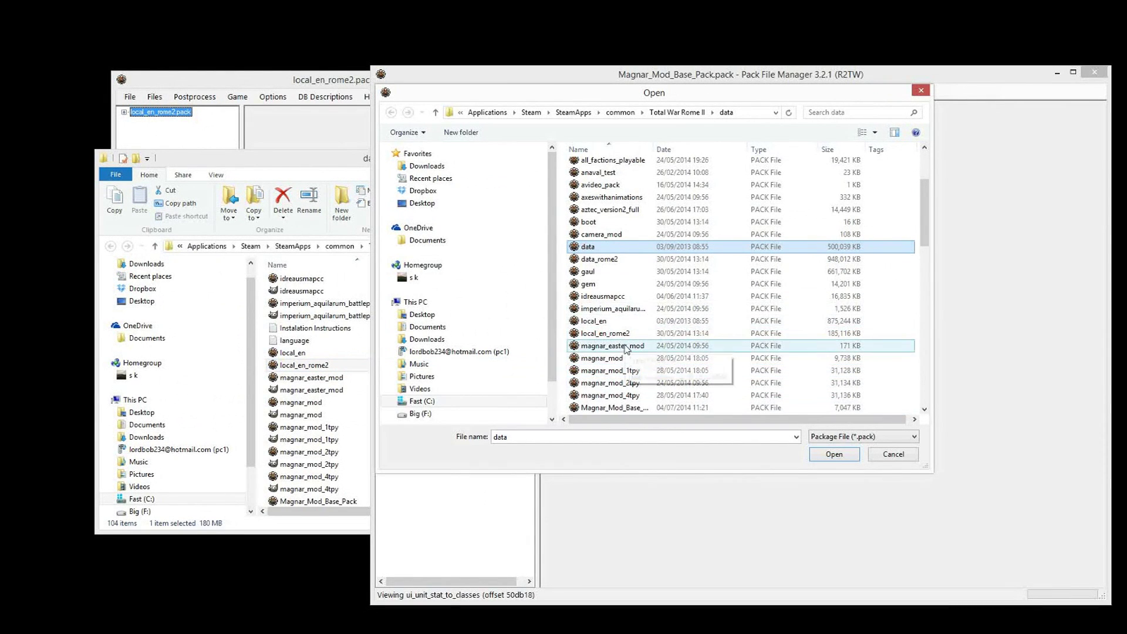
pyautogui.doubleClick(624, 321)
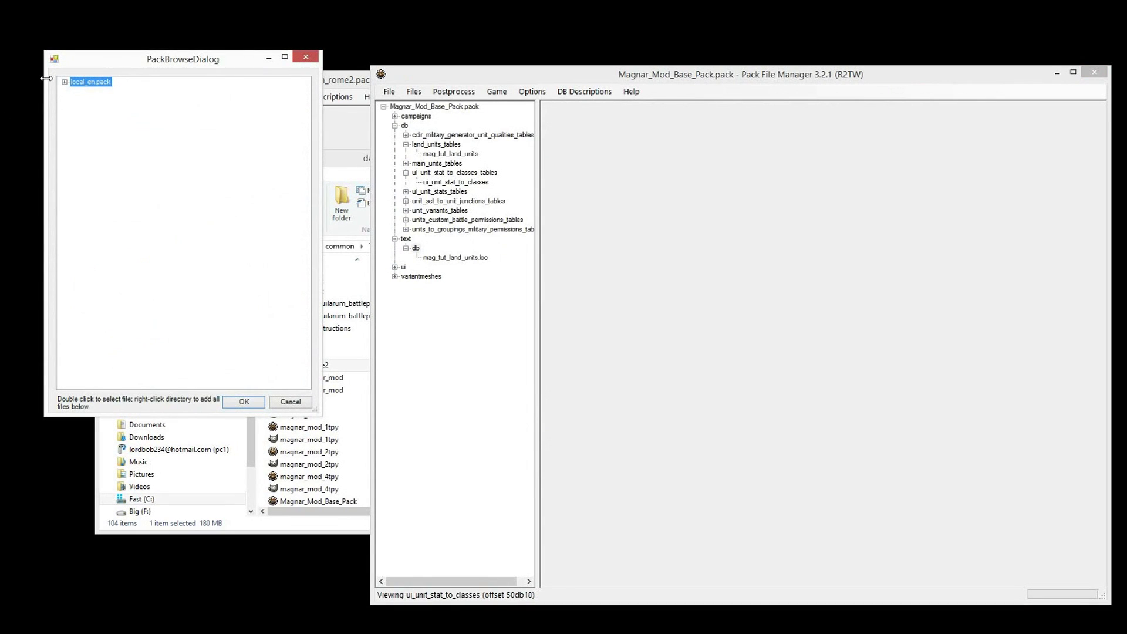
pyautogui.click(64, 82)
pyautogui.click(76, 119)
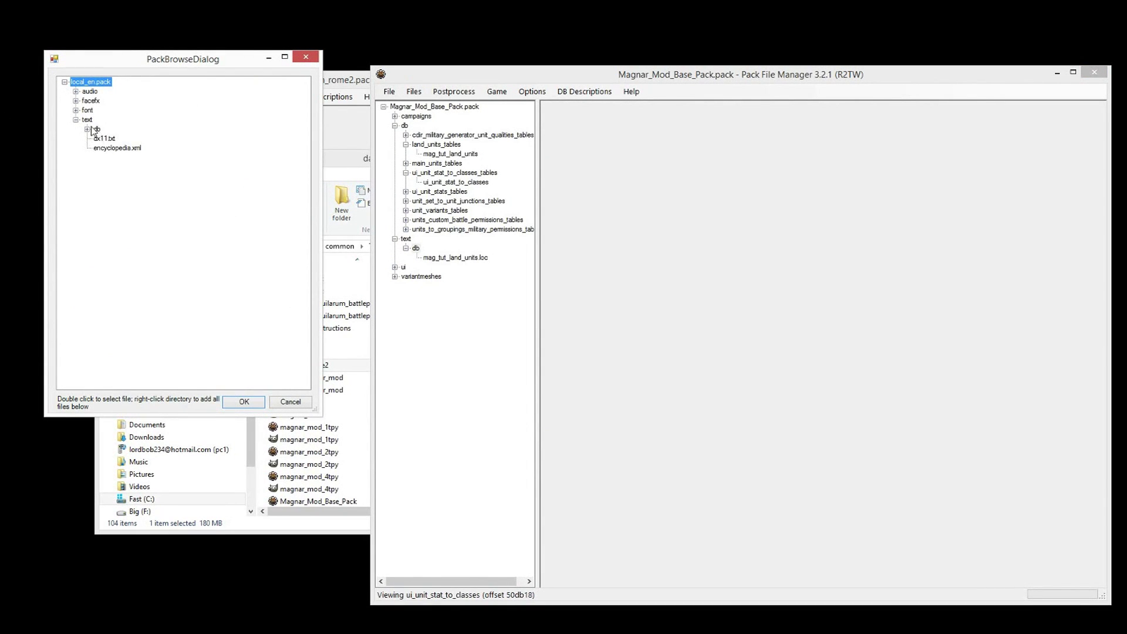
pyautogui.click(88, 129)
pyautogui.moveTo(305, 122); pyautogui.dragTo(305, 355)
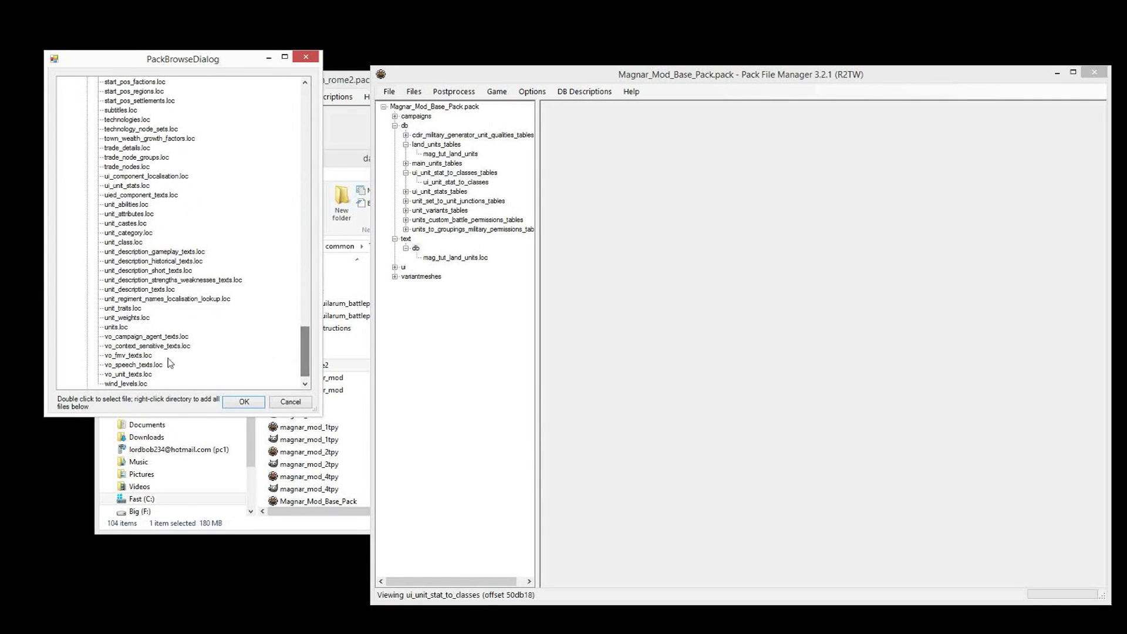
pyautogui.doubleClick(120, 186)
pyautogui.click(228, 403)
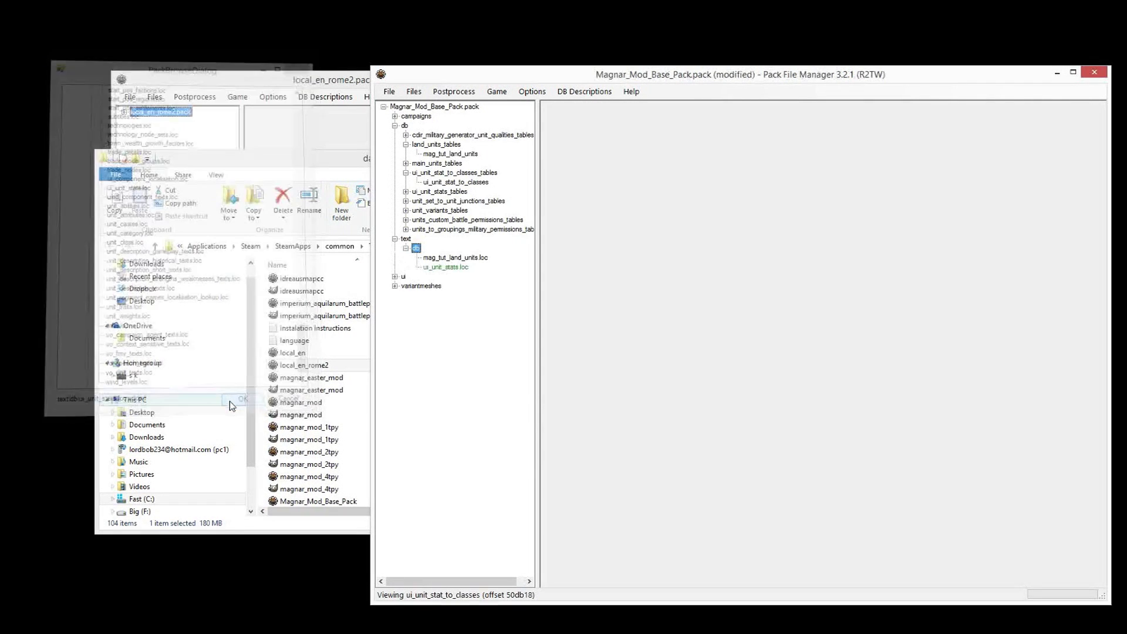
# Rename the added ui_unit_stats.loc file to mag_tut_ui_unit_stats.loc
pyautogui.click(444, 268)
pyautogui.rightClick(440, 268)
pyautogui.click(474, 291)
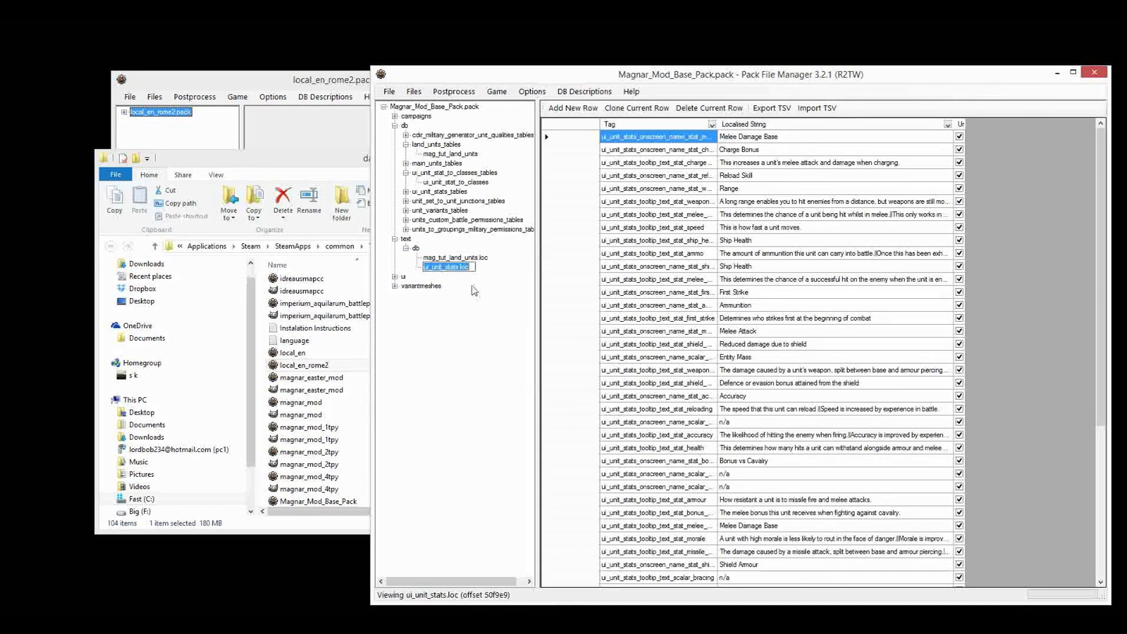
pyautogui.press('Home')
pyautogui.write('mag_tut_')
pyautogui.press('Return')
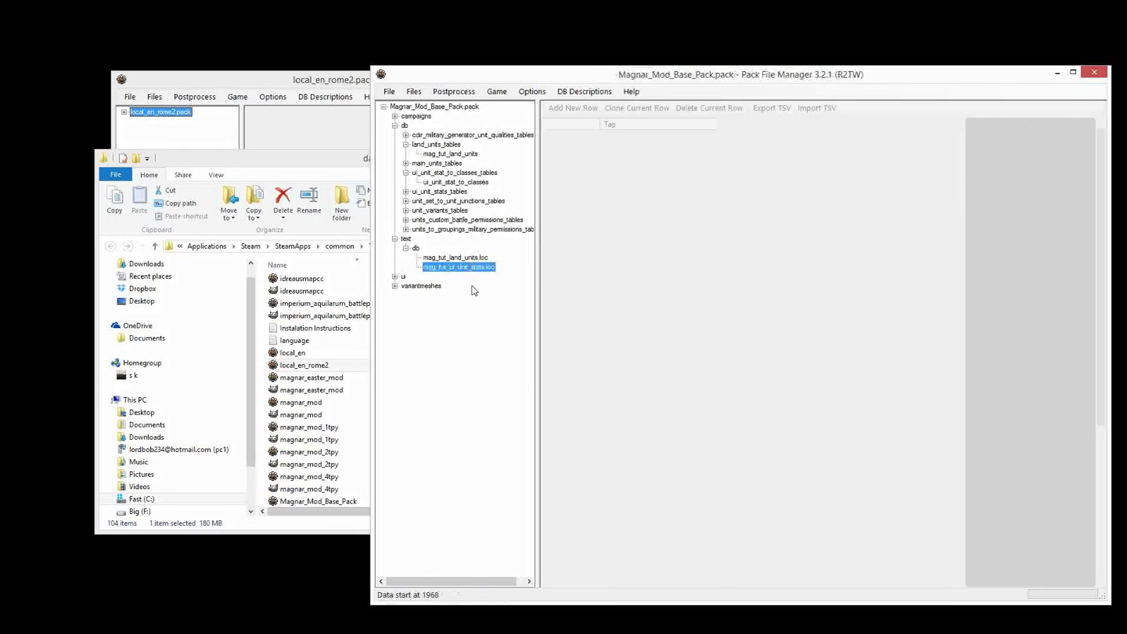
# Sort mag_tut_ui_unit_stats.loc by tag and delete every row except the onscreen name and tooltip text for stat_speed
pyautogui.click(621, 125)
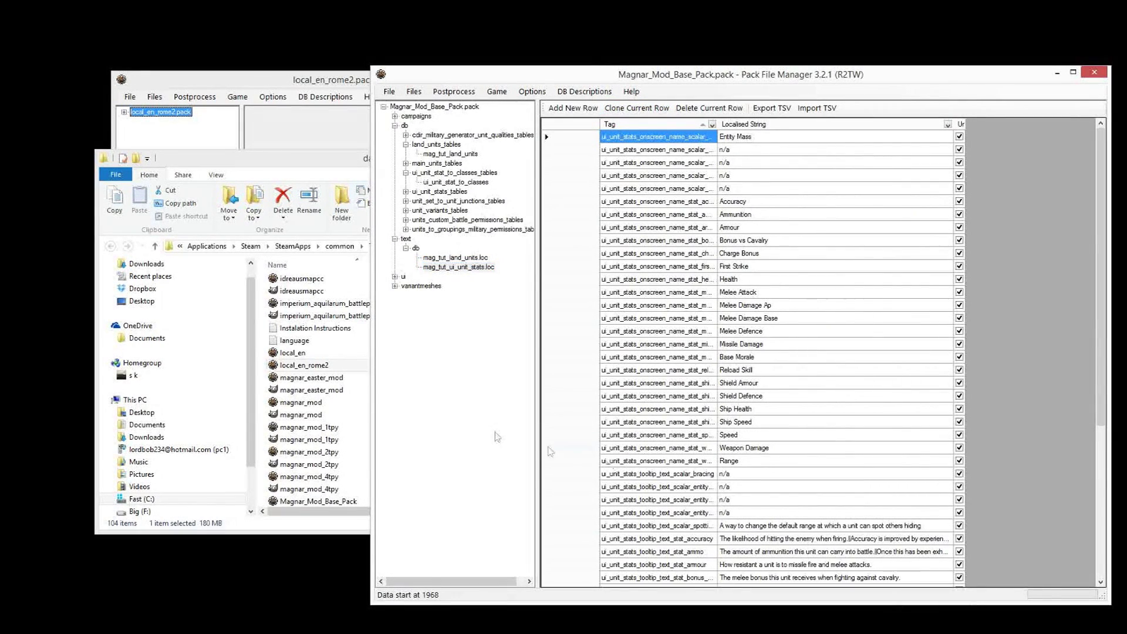
pyautogui.click(565, 422)
pyautogui.moveTo(565, 421); pyautogui.dragTo(558, 122)
pyautogui.press('Delete')
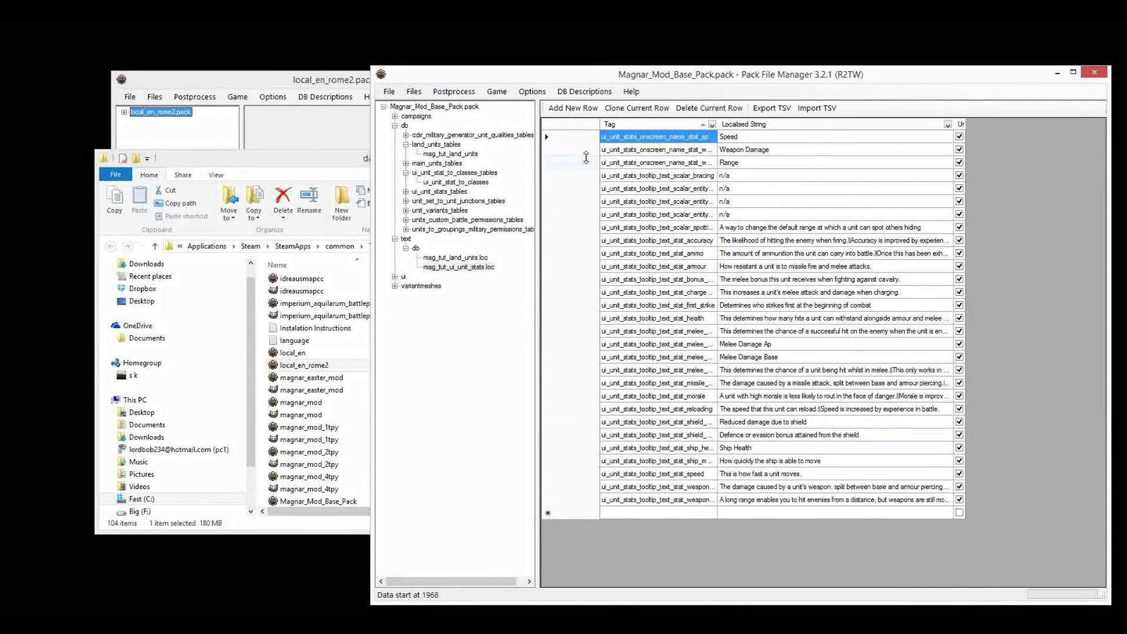
pyautogui.moveTo(586, 153)
pyautogui.mouseDown()
pyautogui.moveTo(578, 213)
pyautogui.moveTo(602, 453)
pyautogui.moveTo(603, 438)
pyautogui.moveTo(598, 427)
pyautogui.moveTo(587, 470)
pyautogui.mouseUp()
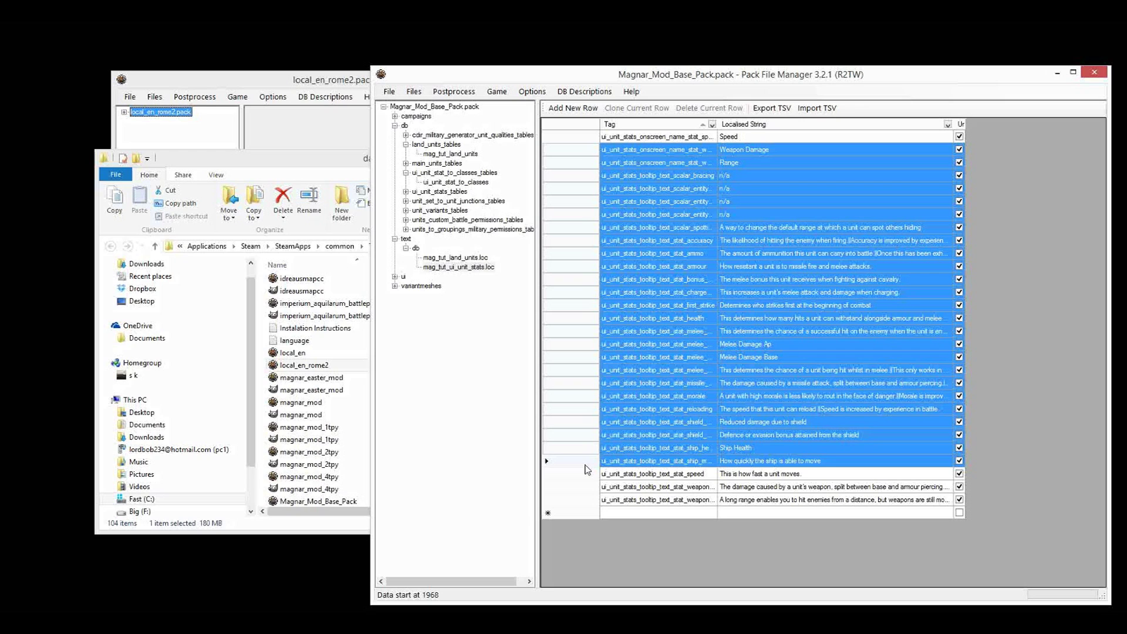
pyautogui.press('Delete')
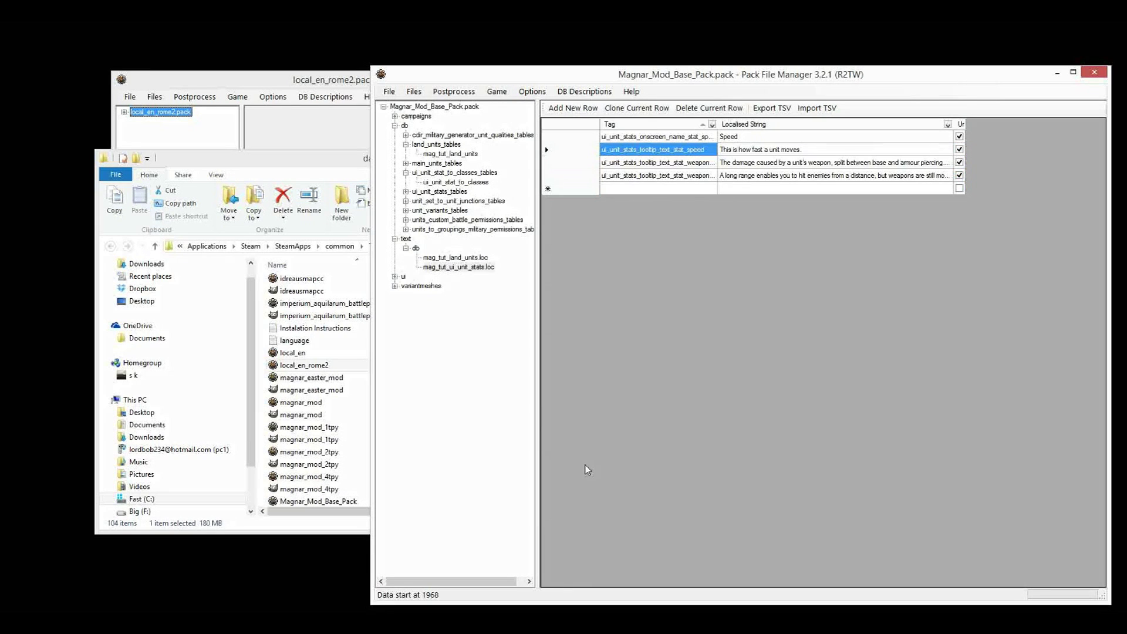
pyautogui.moveTo(591, 162)
pyautogui.mouseDown()
pyautogui.moveTo(582, 188)
pyautogui.moveTo(581, 177)
pyautogui.mouseUp()
pyautogui.press('Delete')
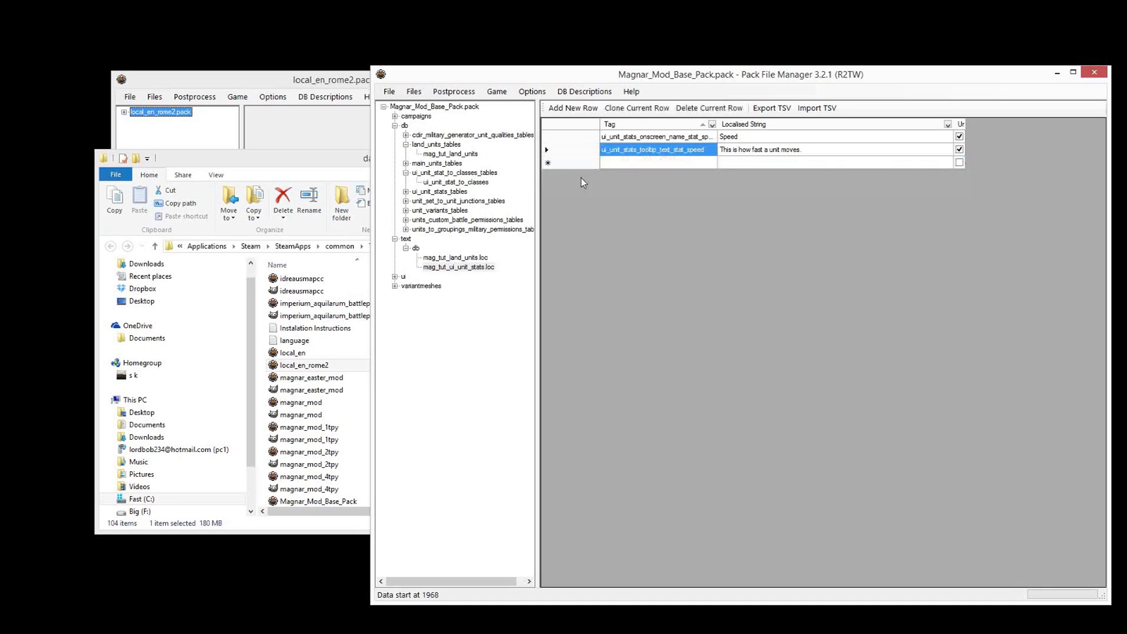
# Set the localised string of the speed stat's onscreen name to "Swiftness"
pyautogui.doubleClick(723, 139)
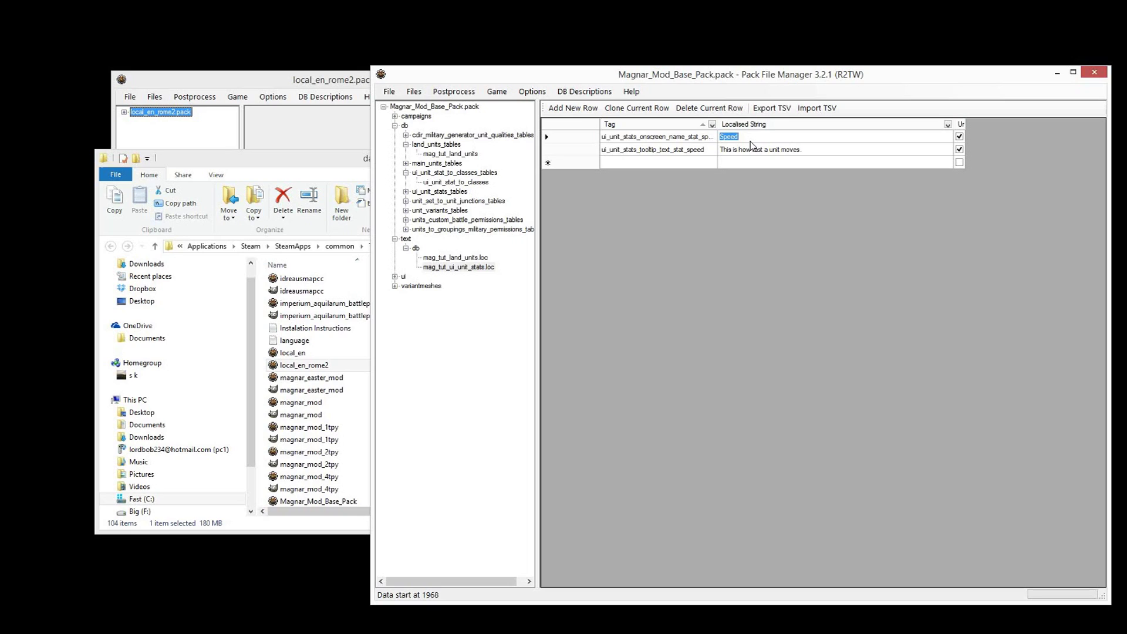
pyautogui.write('Q')
pyautogui.click(750, 144)
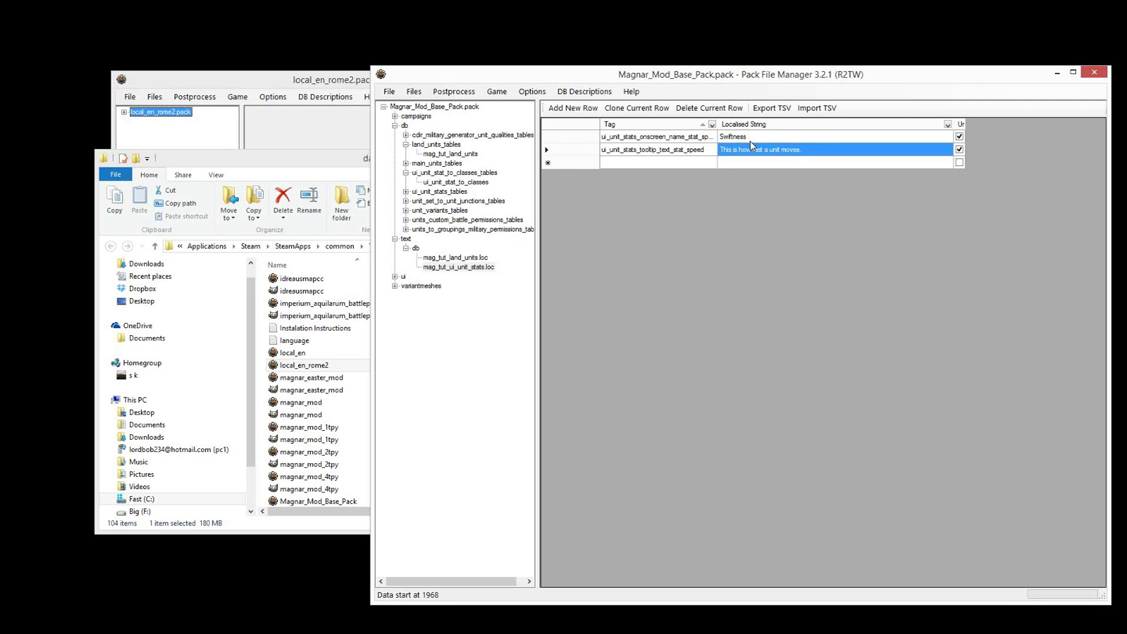
# Set the speed stat's tooltip text to "How quickly they can get the hell out of trouble" and save the pack
pyautogui.click(796, 154)
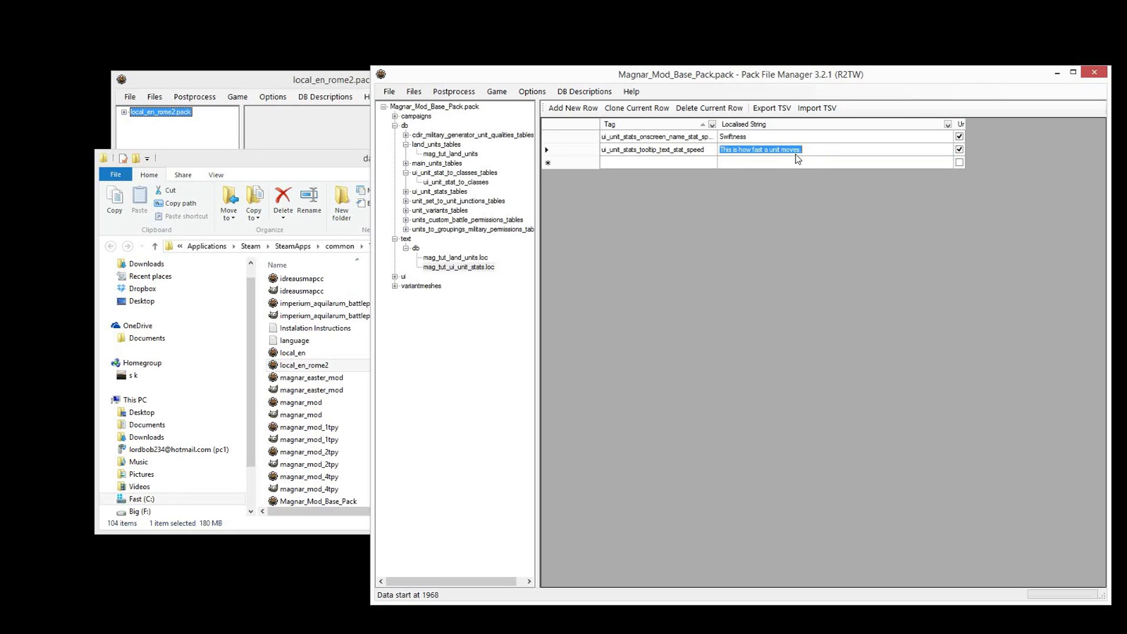
pyautogui.write('Ho')
pyautogui.click(708, 151)
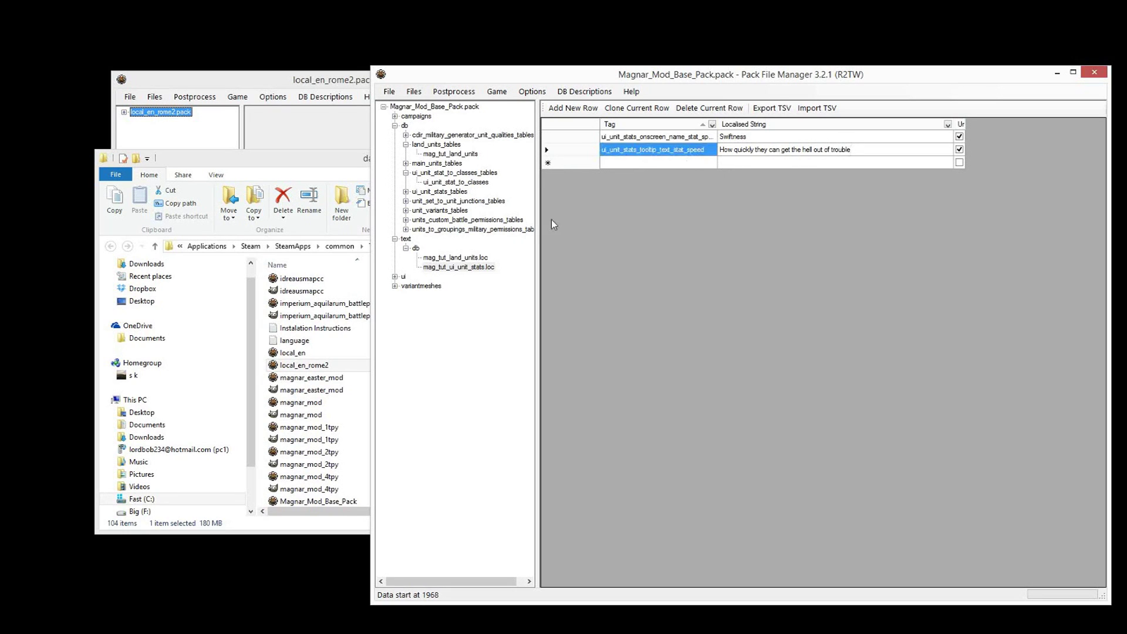
pyautogui.click(449, 230)
pyautogui.hotkey('ctrl', 's')
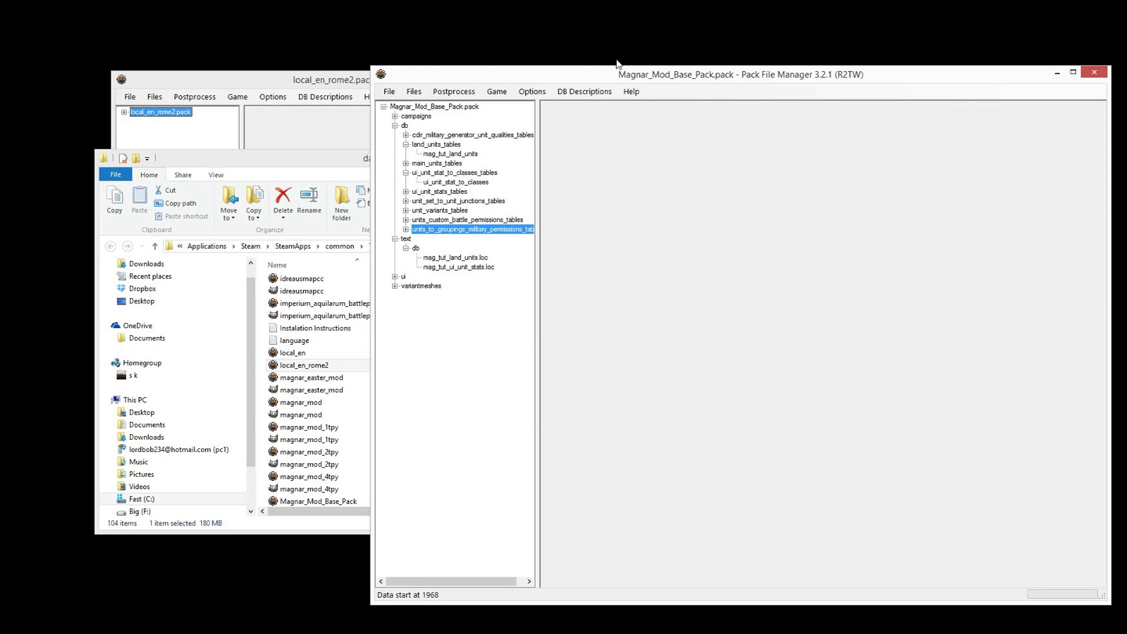
# Open mag_tut_land_units in land_units_tables, widen the table view, and examine the morale values of both units
pyautogui.click(471, 154)
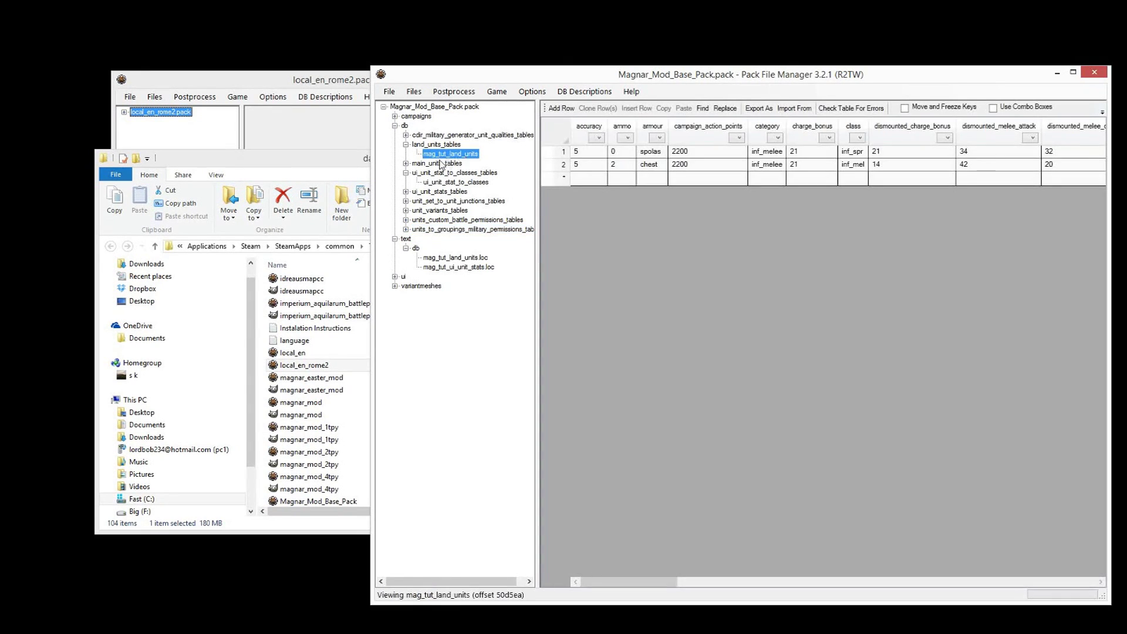
pyautogui.moveTo(370, 182); pyautogui.dragTo(39, 198)
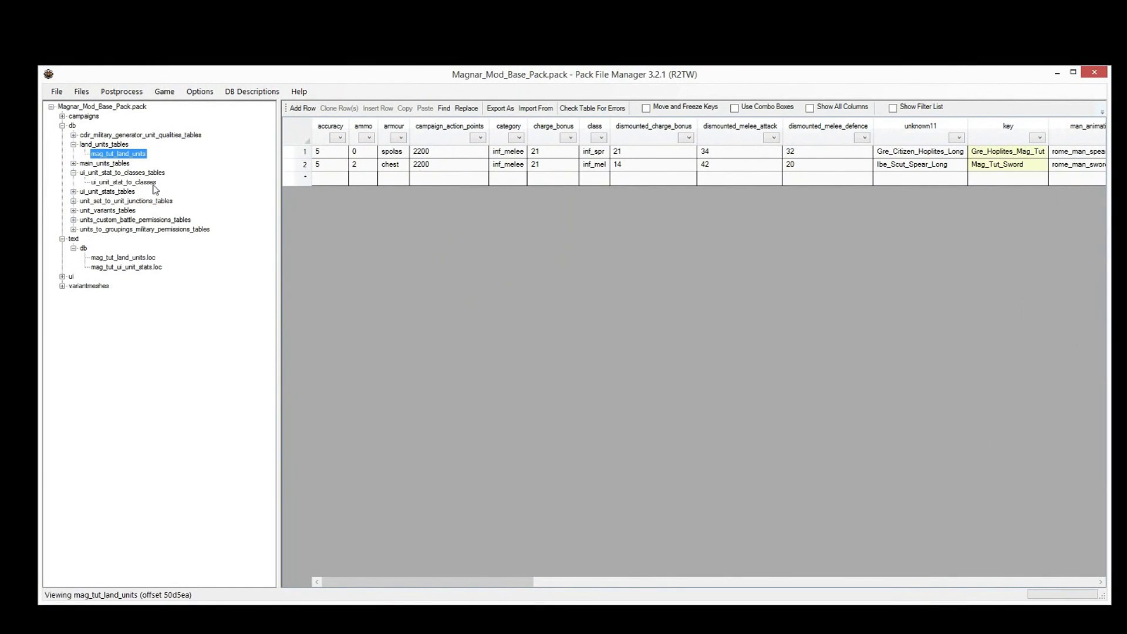
pyautogui.moveTo(281, 212); pyautogui.dragTo(193, 220)
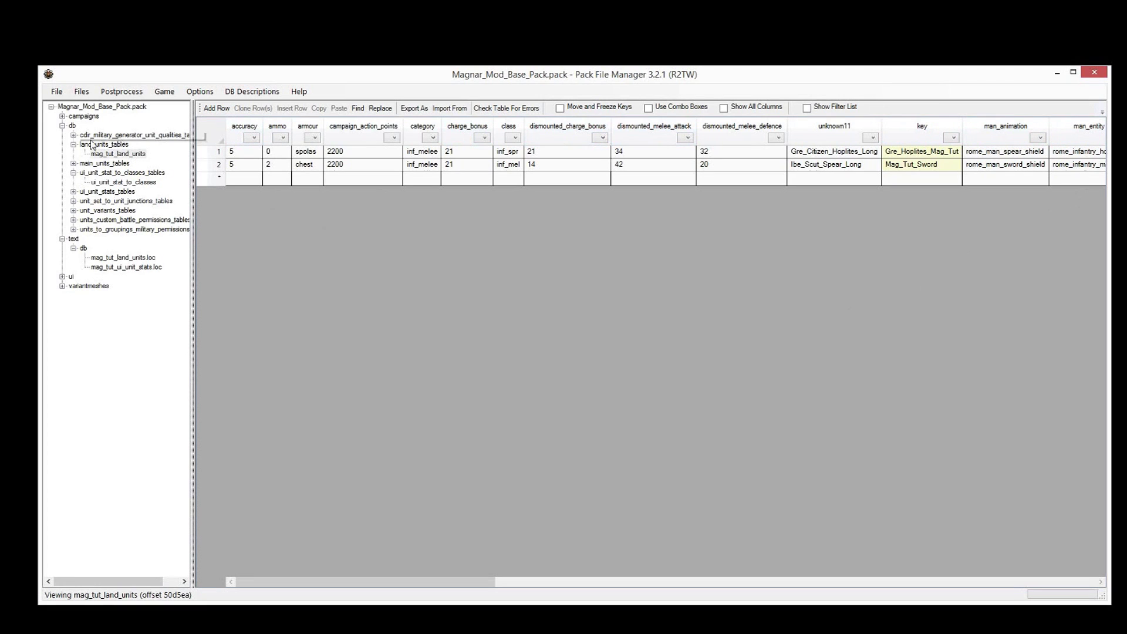
pyautogui.click(118, 155)
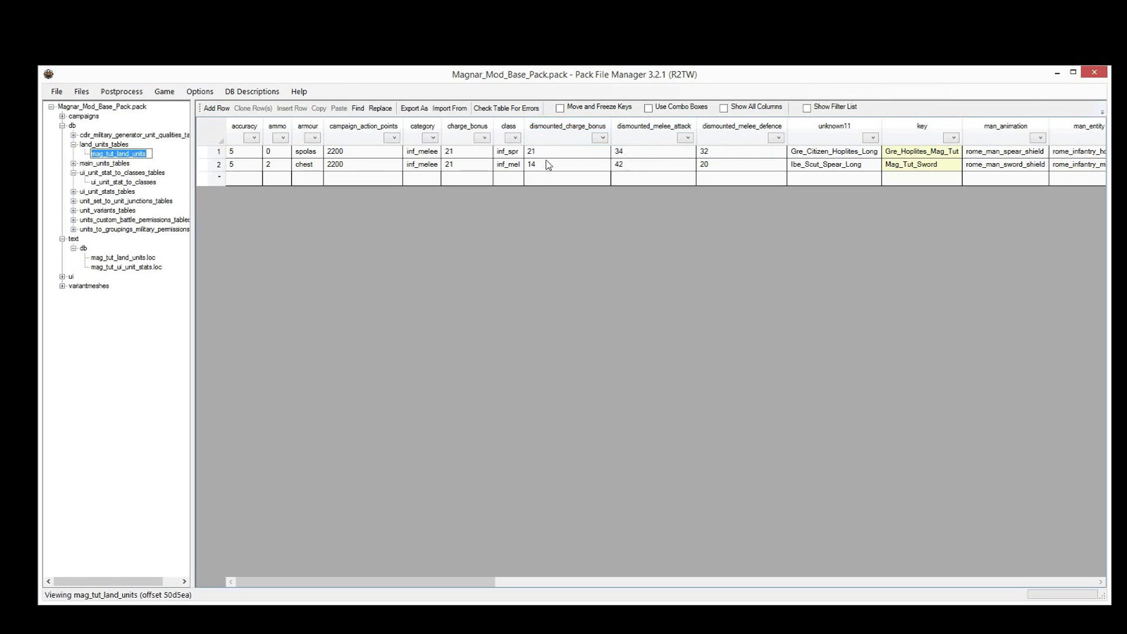
pyautogui.moveTo(447, 578); pyautogui.dragTo(647, 581)
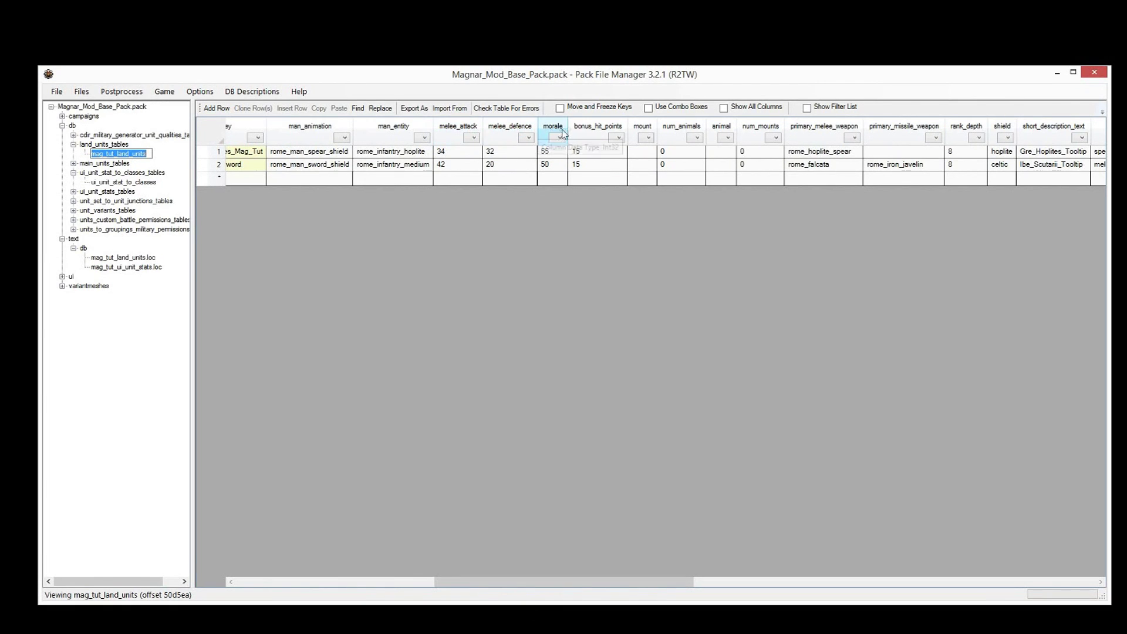
pyautogui.moveTo(554, 151); pyautogui.dragTo(551, 167)
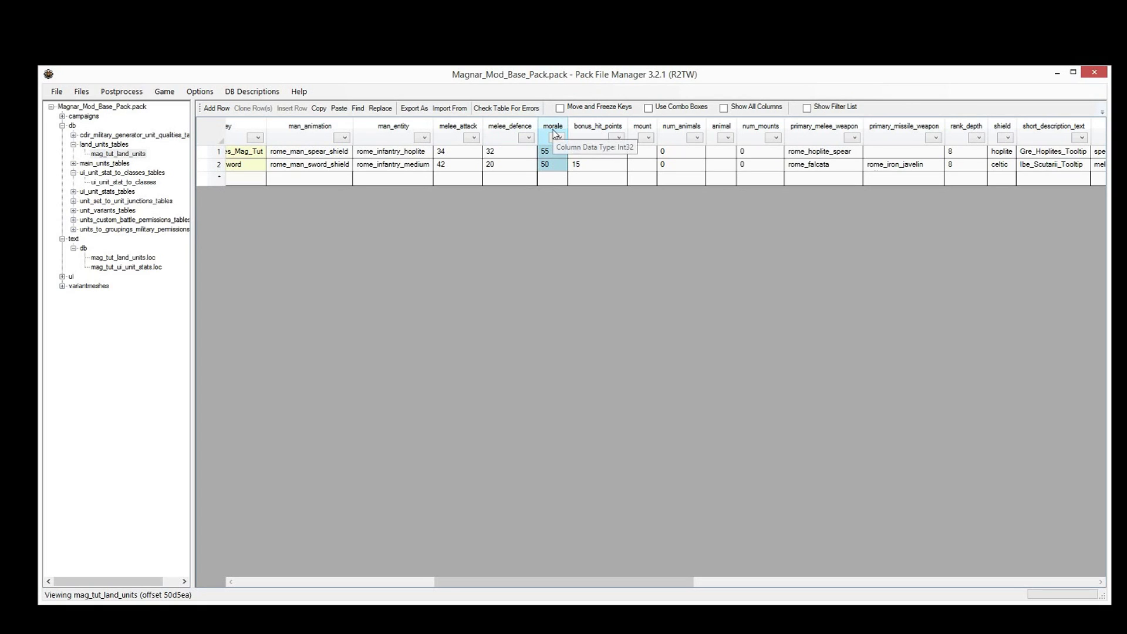
# Examine the morale, bonus_hit_points and rank_depth values of both units in mag_tut_land_units
pyautogui.moveTo(580, 154); pyautogui.dragTo(581, 162)
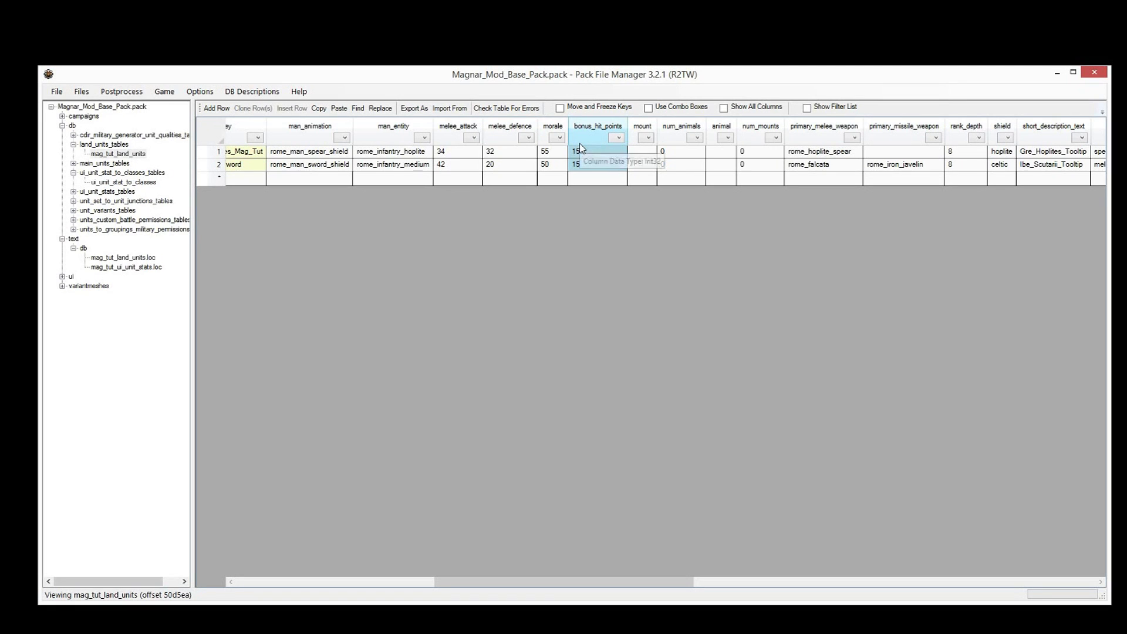
pyautogui.moveTo(552, 154); pyautogui.dragTo(552, 170)
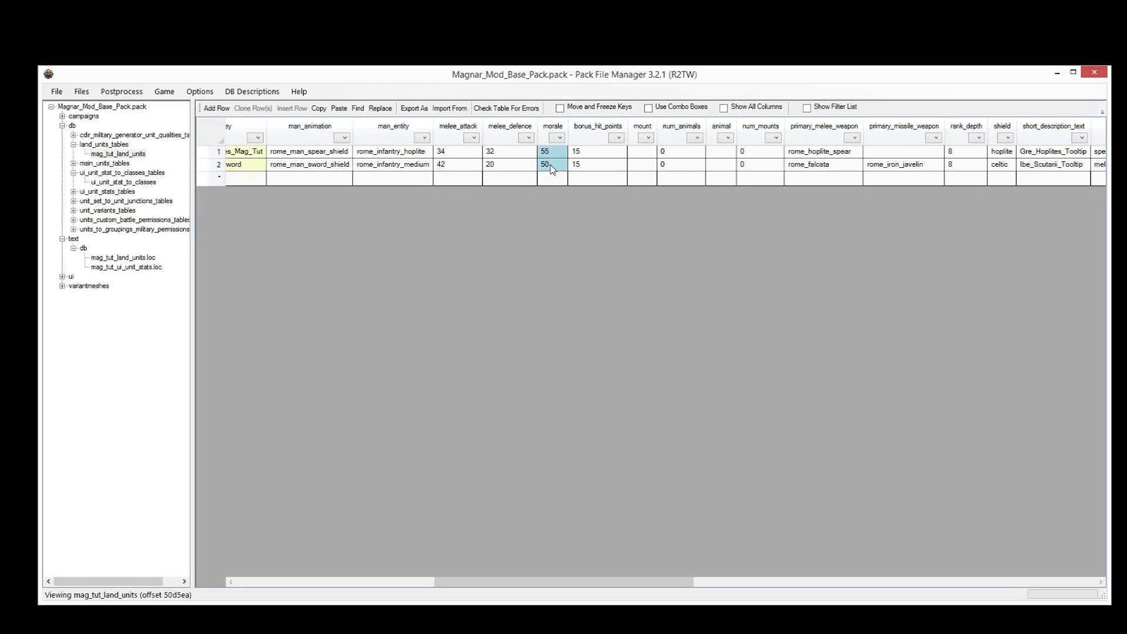
pyautogui.click(547, 155)
pyautogui.click(598, 154)
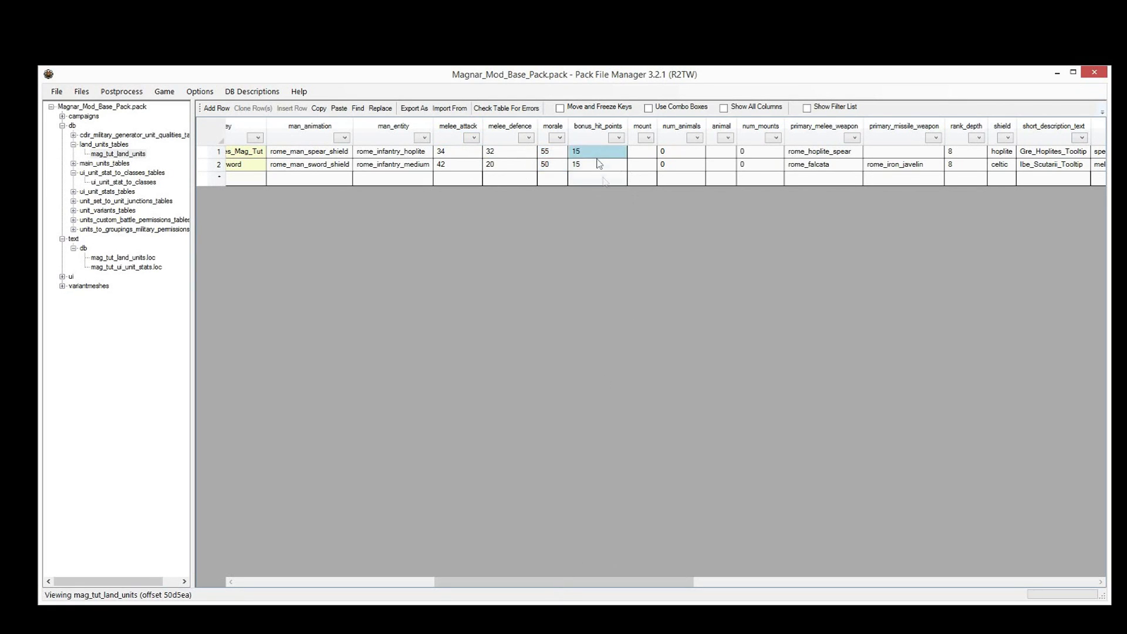
pyautogui.moveTo(598, 164); pyautogui.dragTo(604, 169)
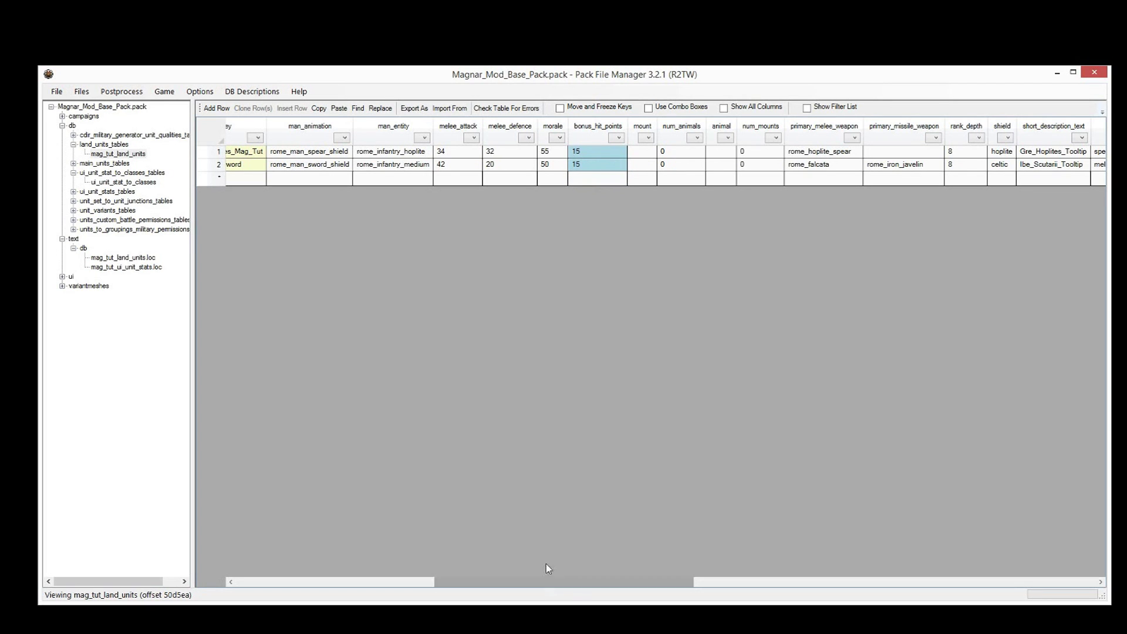
pyautogui.moveTo(549, 586); pyautogui.dragTo(596, 582)
pyautogui.moveTo(796, 154); pyautogui.dragTo(800, 171)
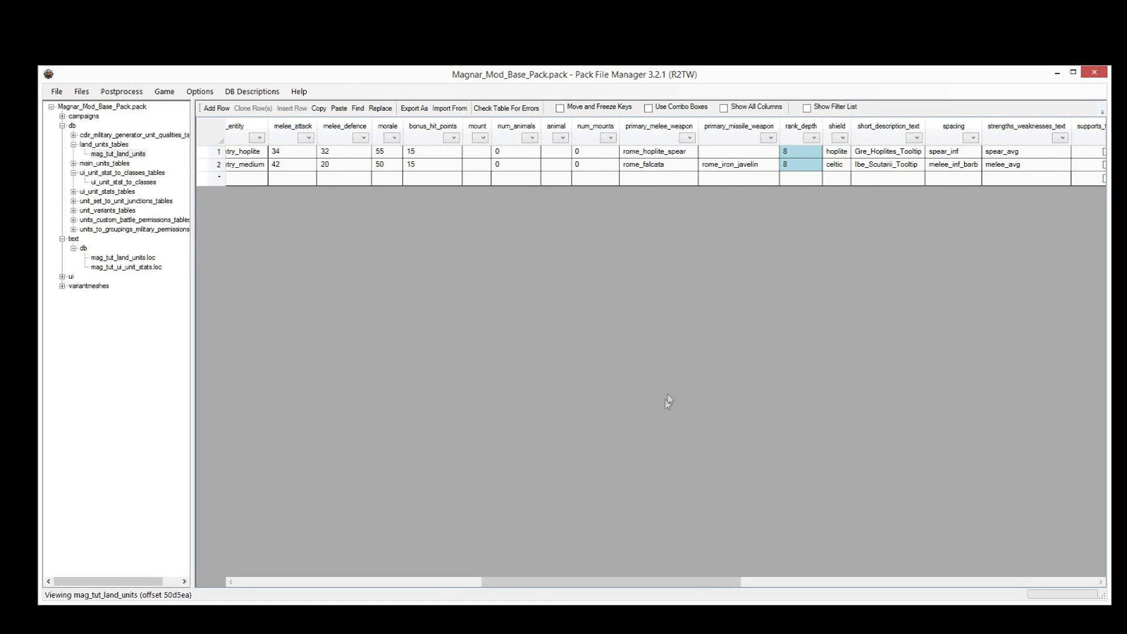
pyautogui.moveTo(541, 585); pyautogui.dragTo(583, 584)
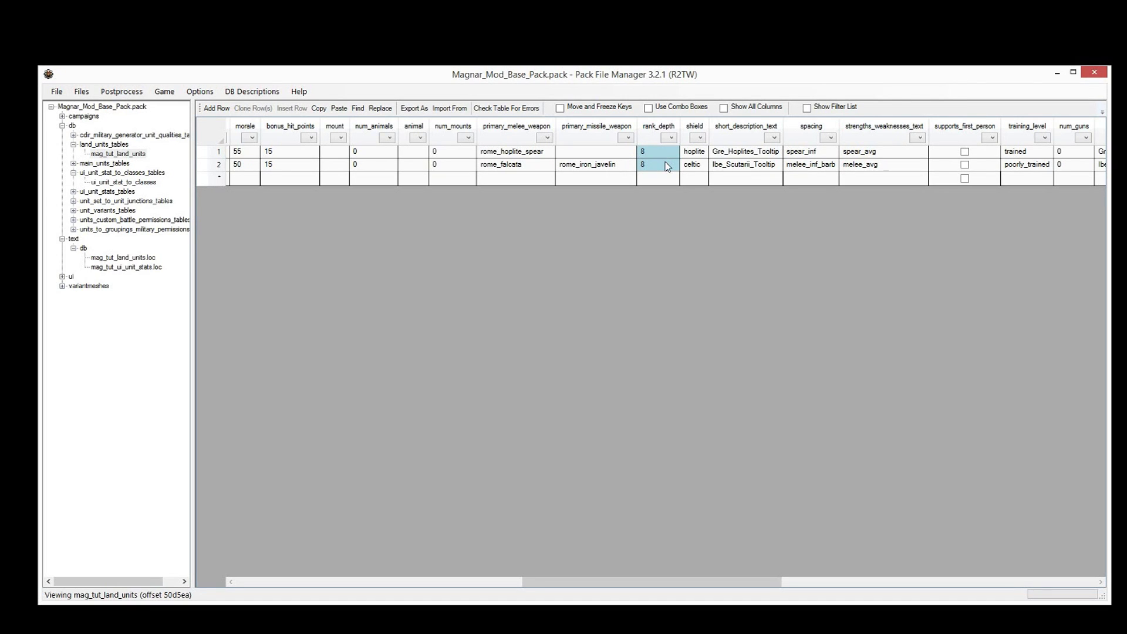
# Examine both land units' minimum and maximum visibility spotting ranges and their tree and scrub spotting distances
pyautogui.moveTo(643, 583); pyautogui.dragTo(903, 565)
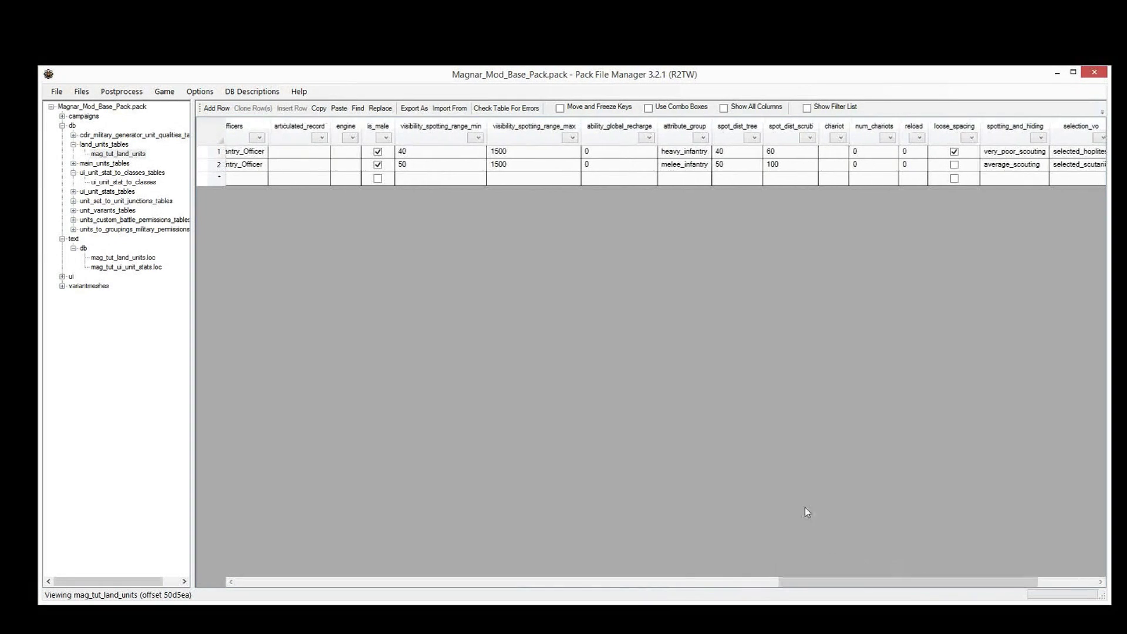
pyautogui.moveTo(450, 152); pyautogui.dragTo(563, 168)
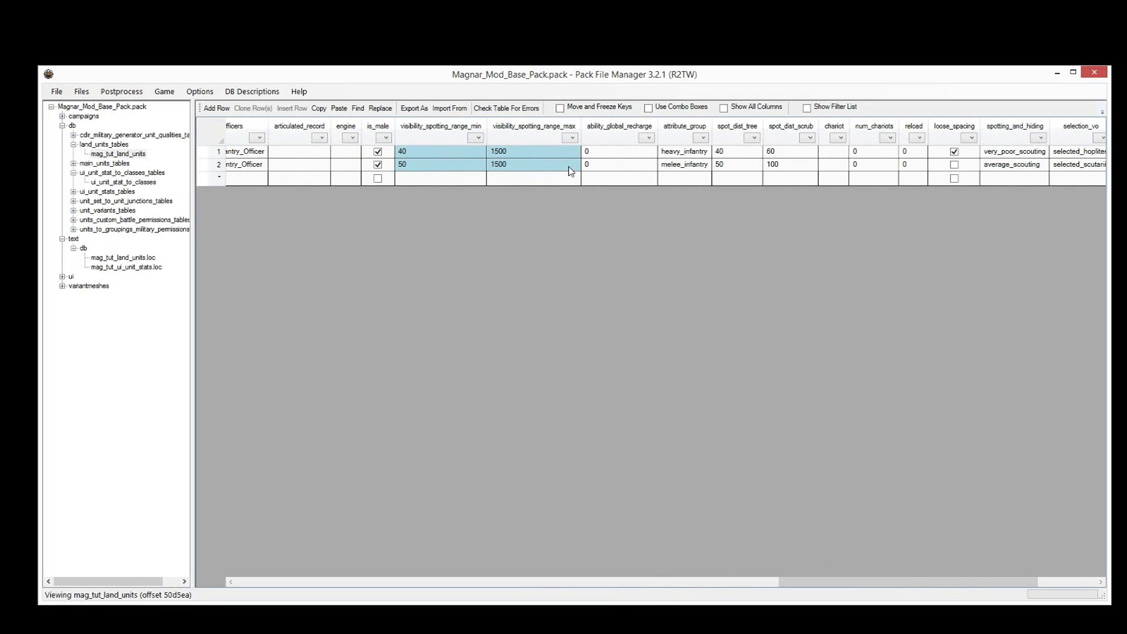
pyautogui.click(746, 152)
pyautogui.moveTo(751, 163); pyautogui.dragTo(784, 171)
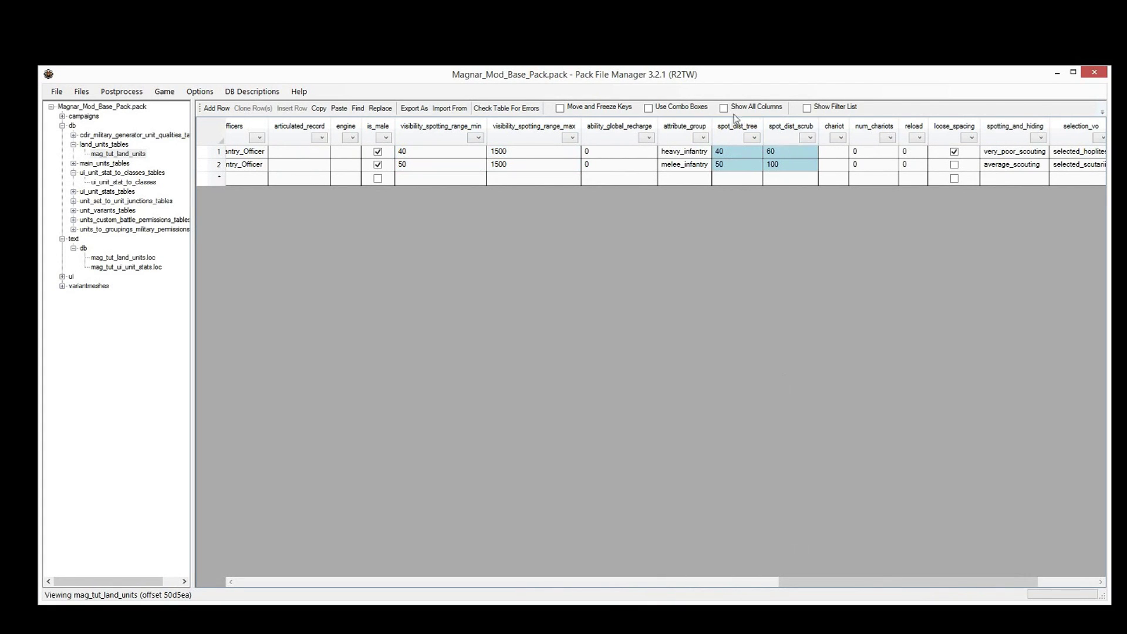
# Examine the hiding_scalar and reload values of both land units and the ammo value of Mag_Tut_Sword
pyautogui.moveTo(851, 587); pyautogui.dragTo(910, 587)
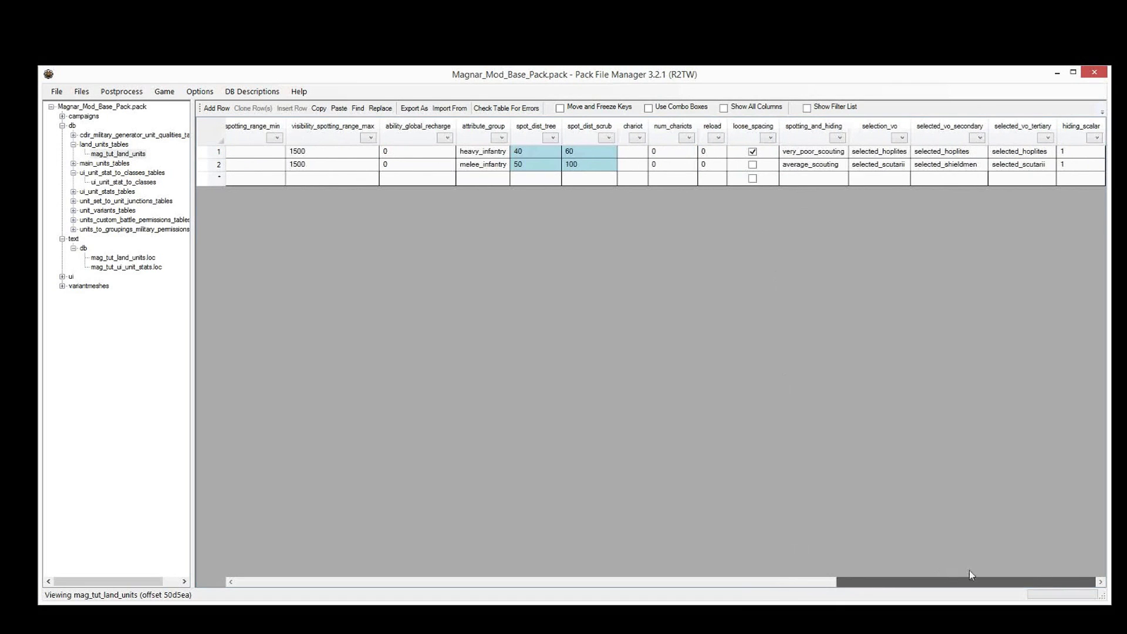
pyautogui.moveTo(1082, 155); pyautogui.dragTo(1073, 171)
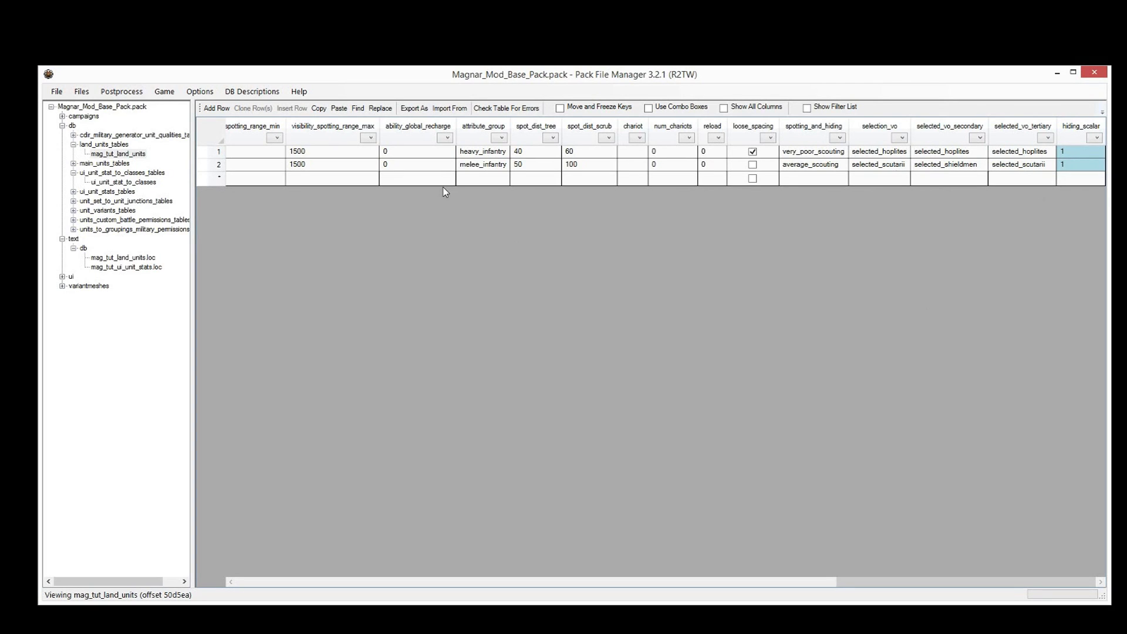
pyautogui.moveTo(718, 154); pyautogui.dragTo(714, 166)
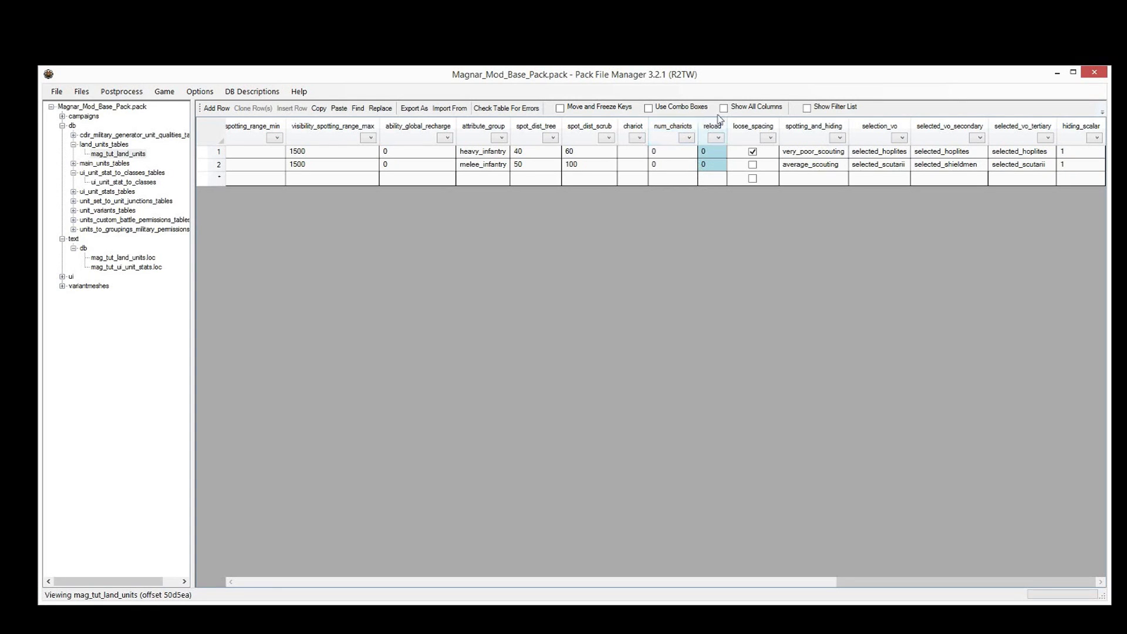
pyautogui.moveTo(863, 583); pyautogui.dragTo(195, 557)
pyautogui.click(271, 166)
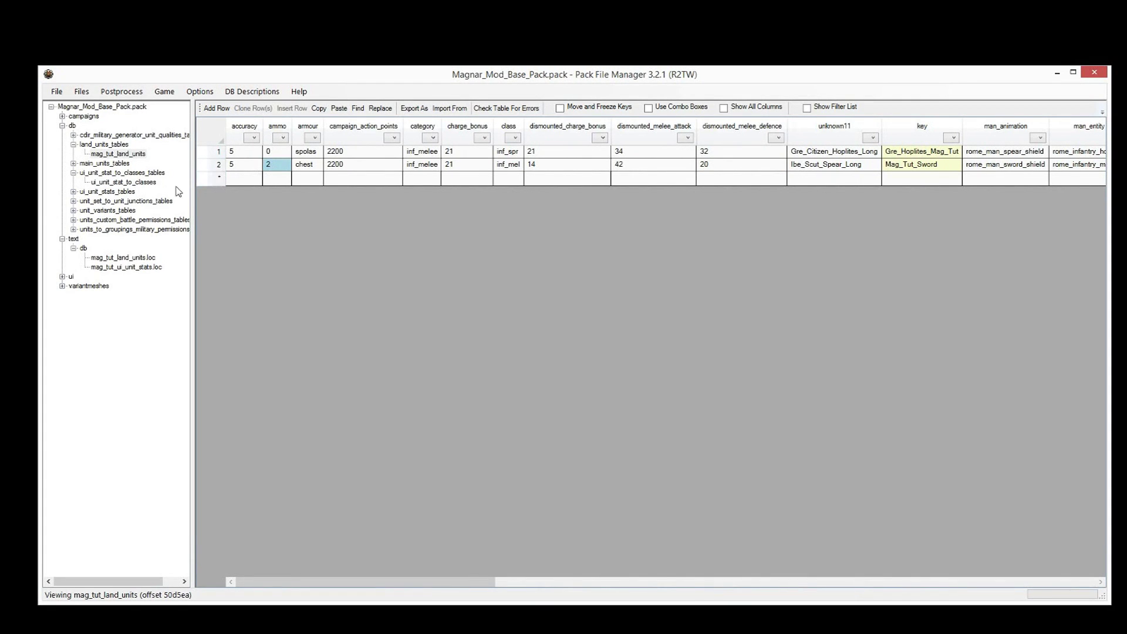
# Open the data_rome2 pack in a second Pack File Manager window and expand its db tables
pyautogui.moveTo(374, 622)
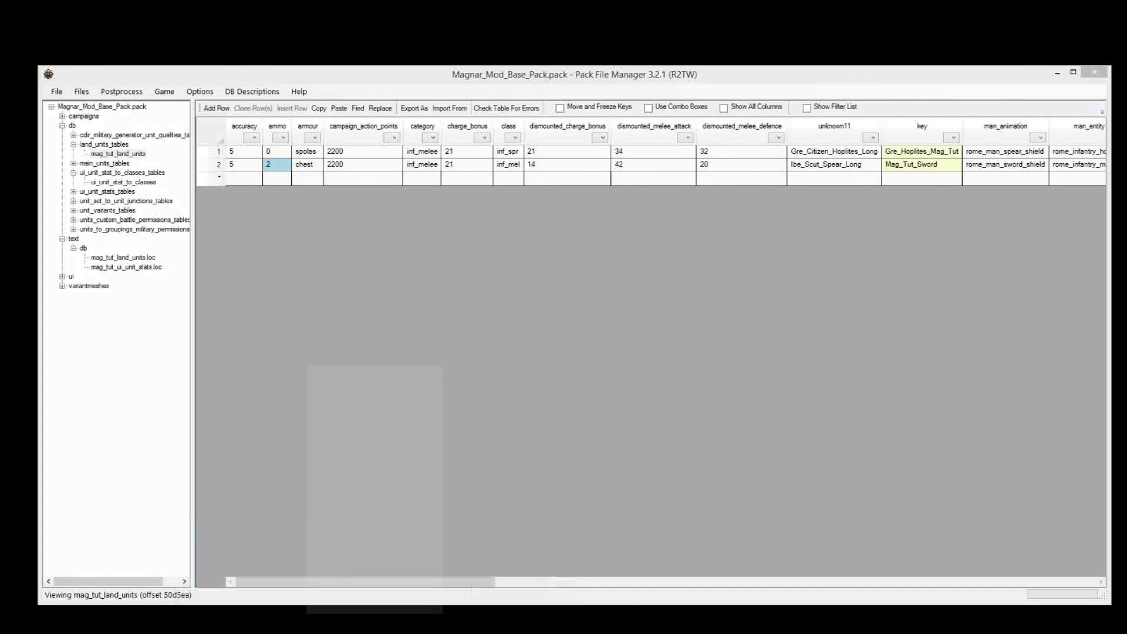
pyautogui.rightClick(374, 622)
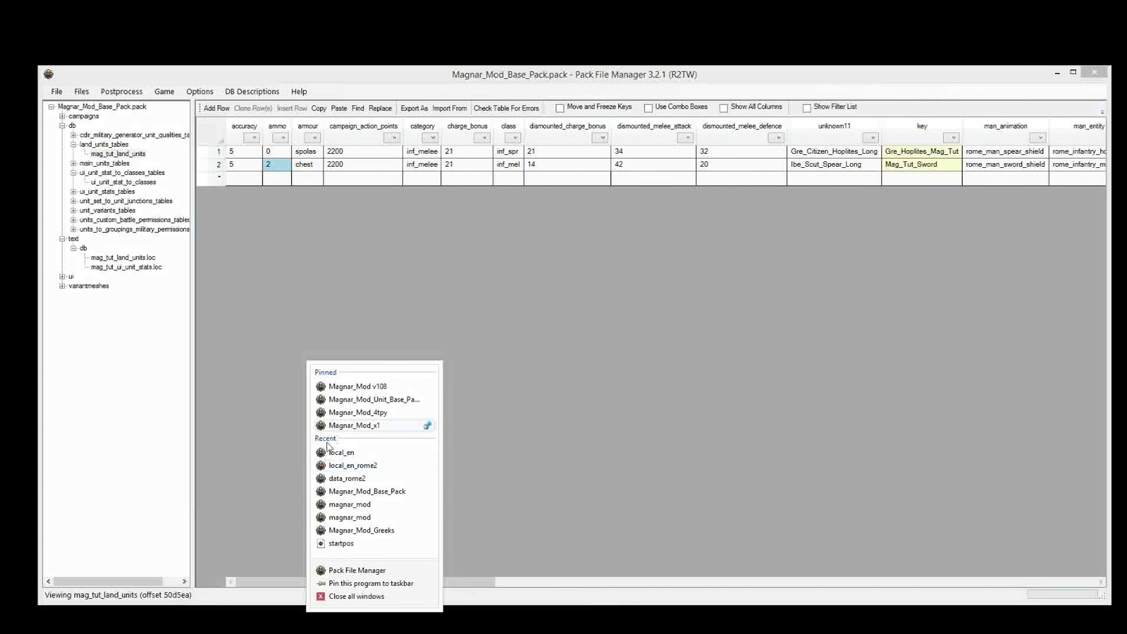
pyautogui.click(361, 479)
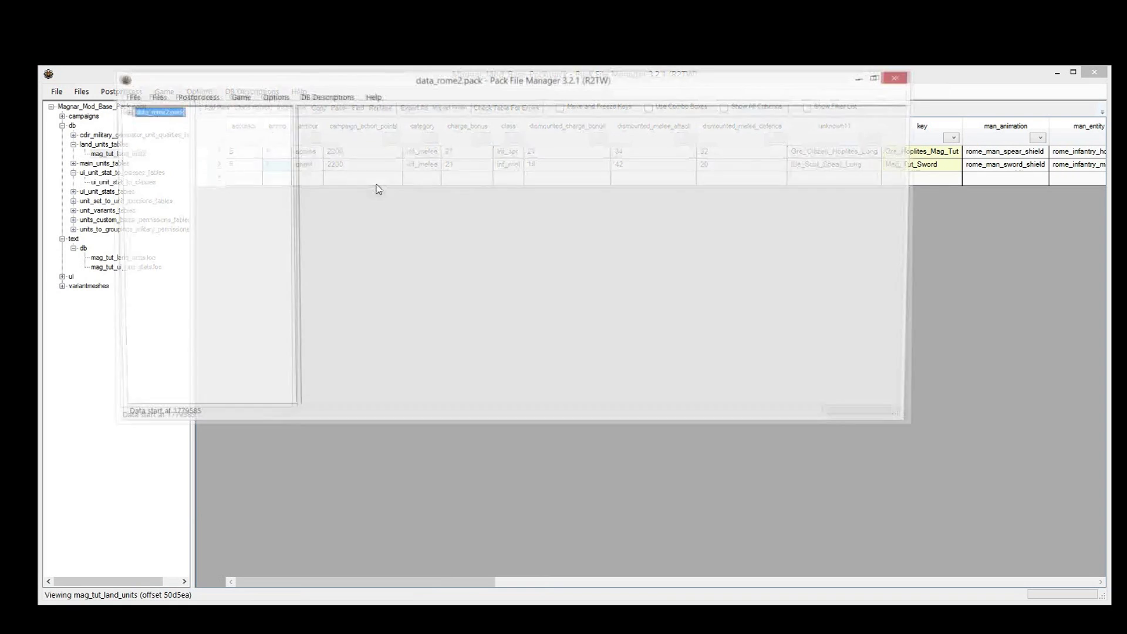
pyautogui.click(123, 112)
pyautogui.click(136, 188)
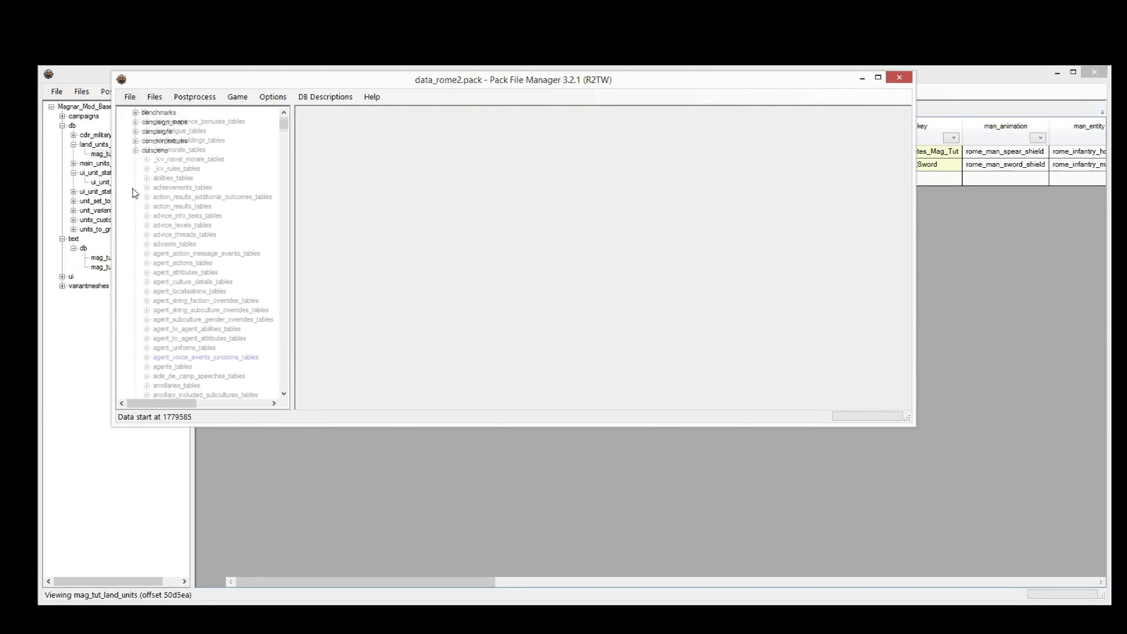
pyautogui.scroll(-10, 152, 278)
pyautogui.scroll(-15, 152, 279)
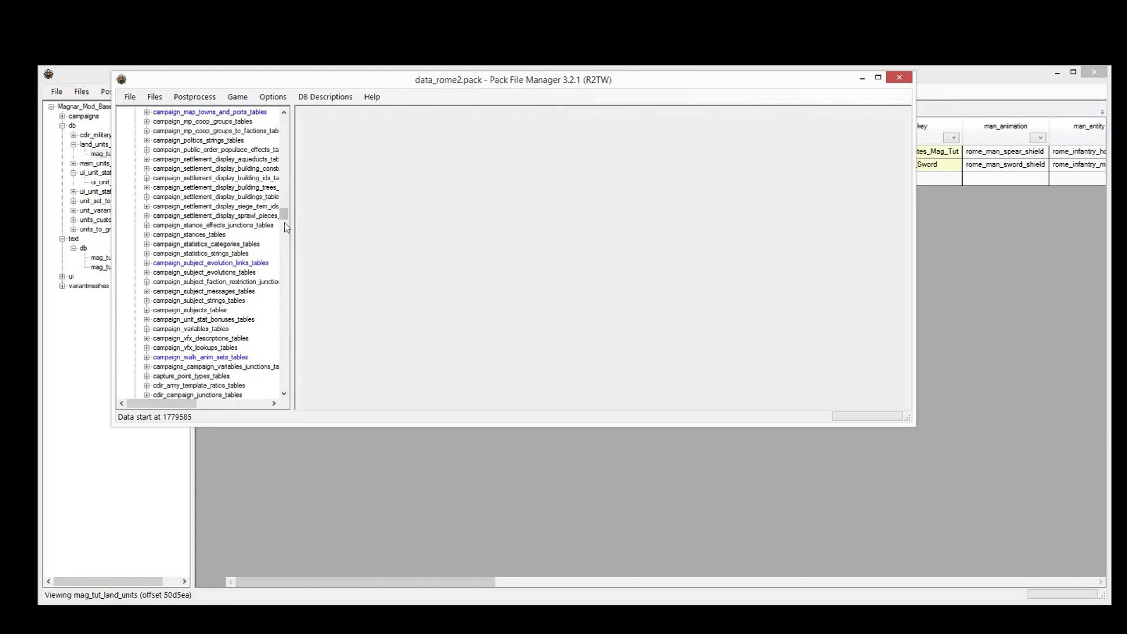
# Open mag_tut_main_units in main_units_tables of Magnar_Mod_Base_Pack and examine both units' num_men and multiplayer_cost values
pyautogui.click(73, 164)
pyautogui.click(119, 172)
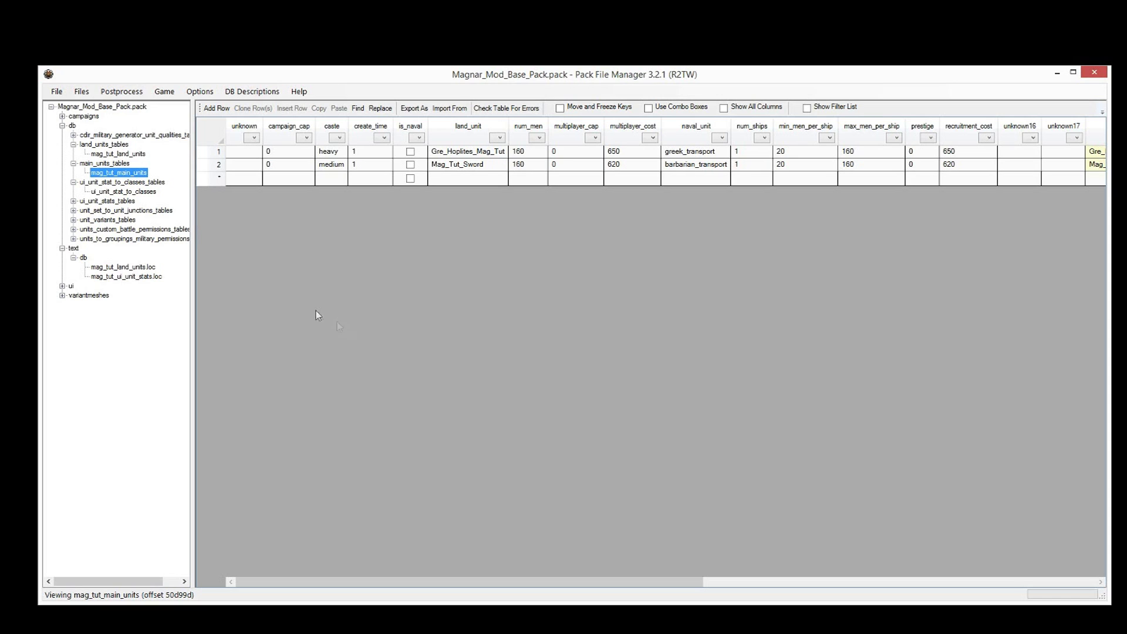
pyautogui.click(101, 154)
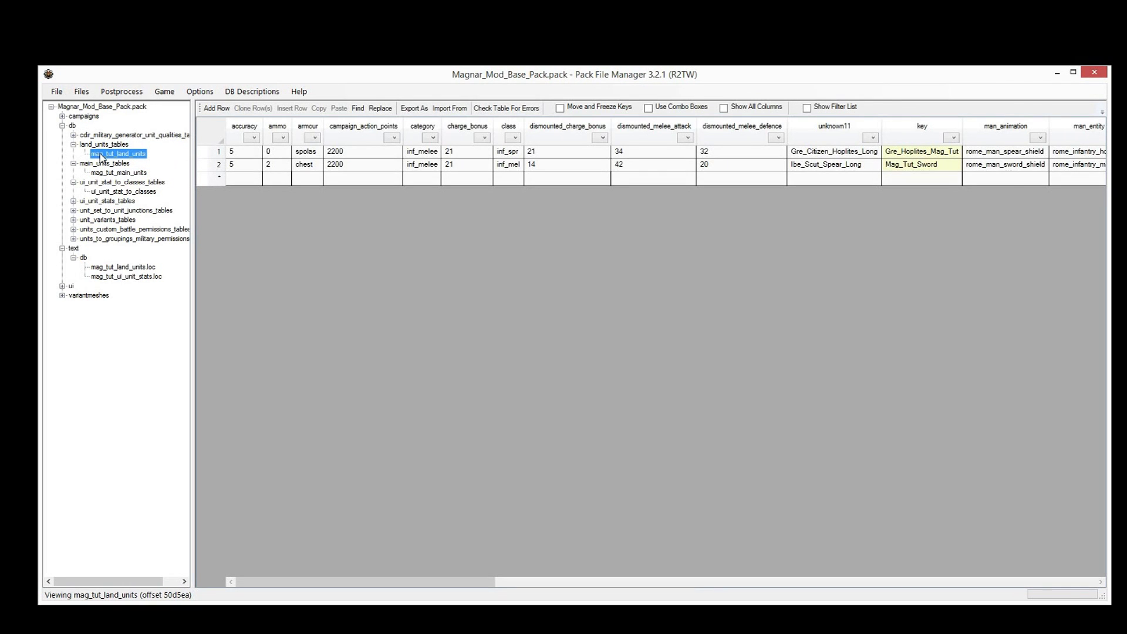
pyautogui.click(135, 174)
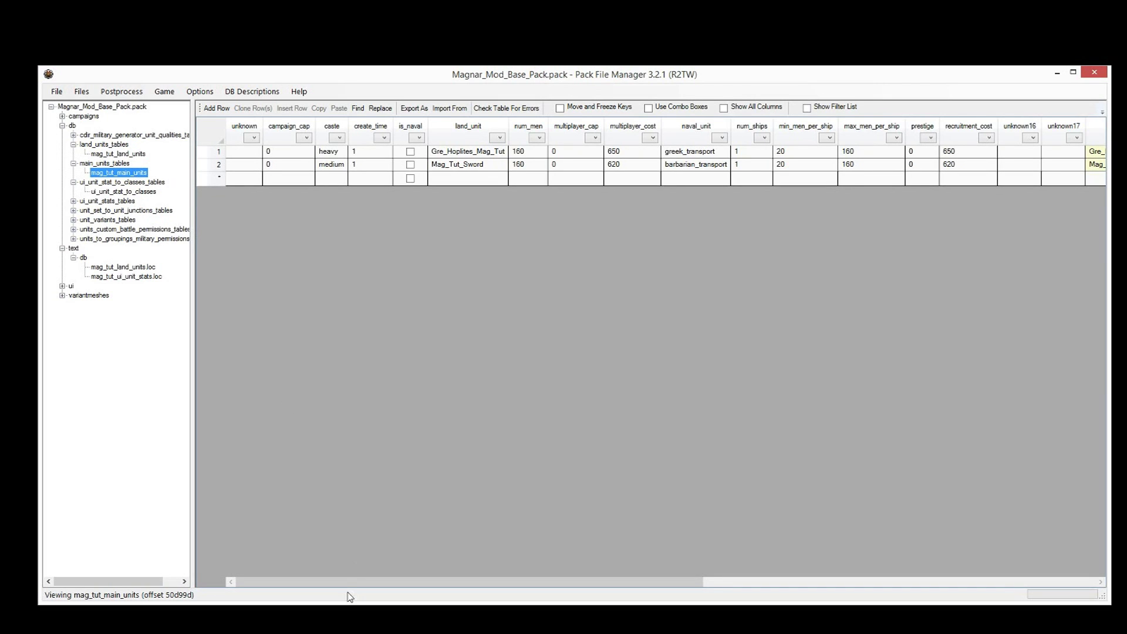
pyautogui.moveTo(352, 586); pyautogui.dragTo(453, 586)
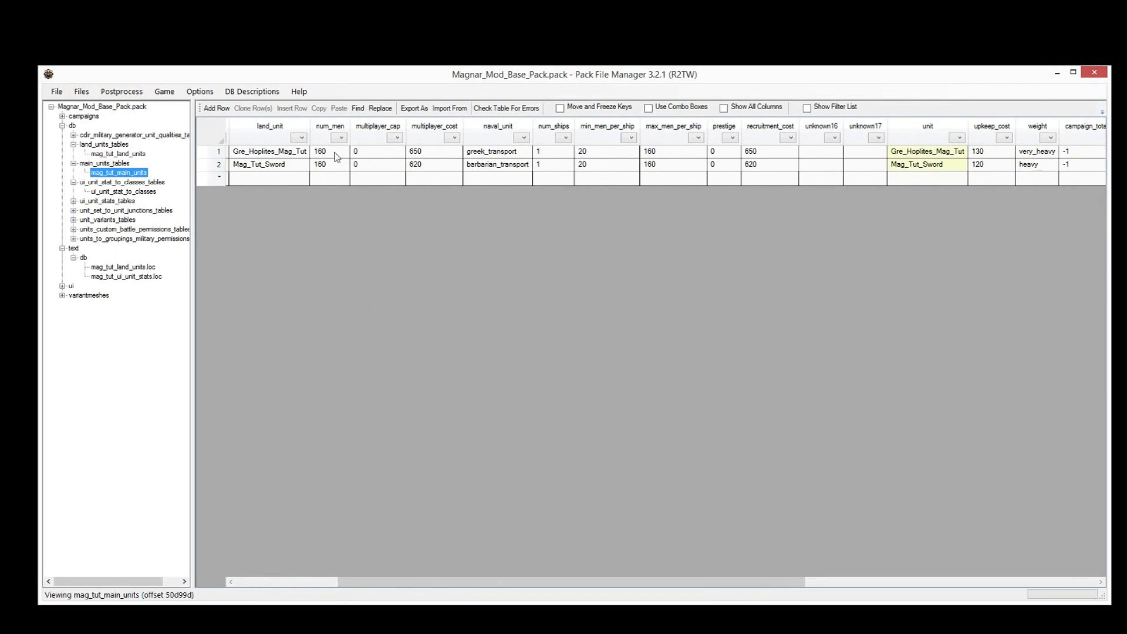
pyautogui.moveTo(335, 153); pyautogui.dragTo(329, 175)
pyautogui.moveTo(430, 155); pyautogui.dragTo(426, 167)
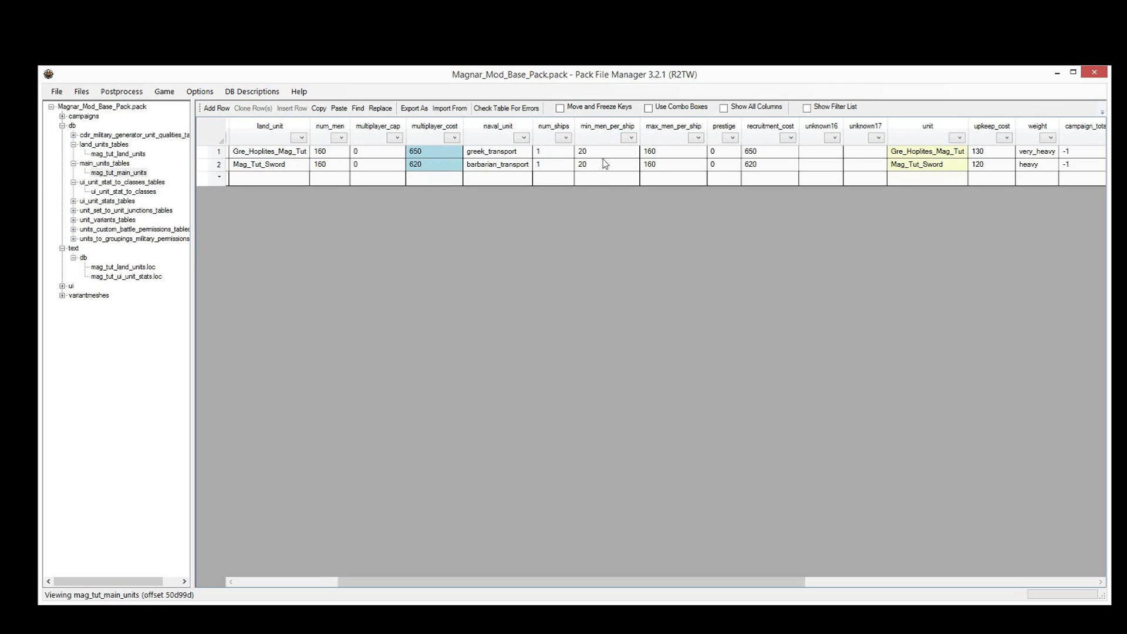
# Examine both main units' ship manning limits, ship numbers, recruitment and upkeep costs, and campaign_total_cap
pyautogui.click(679, 152)
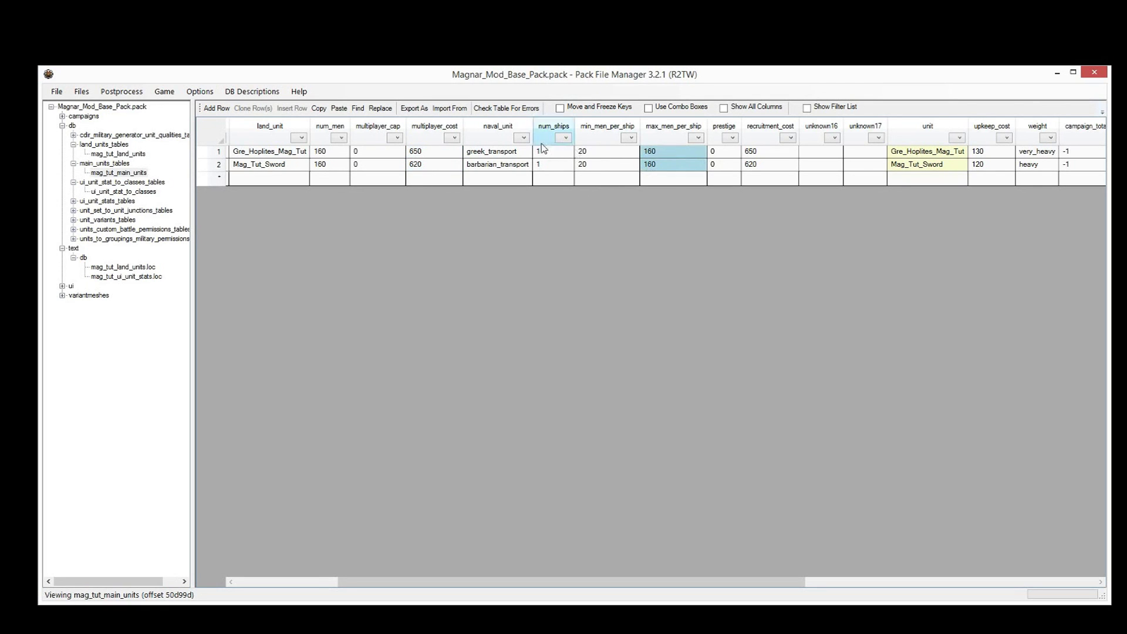
pyautogui.moveTo(544, 152); pyautogui.dragTo(544, 165)
pyautogui.moveTo(756, 152); pyautogui.dragTo(761, 167)
pyautogui.moveTo(631, 582); pyautogui.dragTo(922, 582)
pyautogui.moveTo(429, 157); pyautogui.dragTo(429, 170)
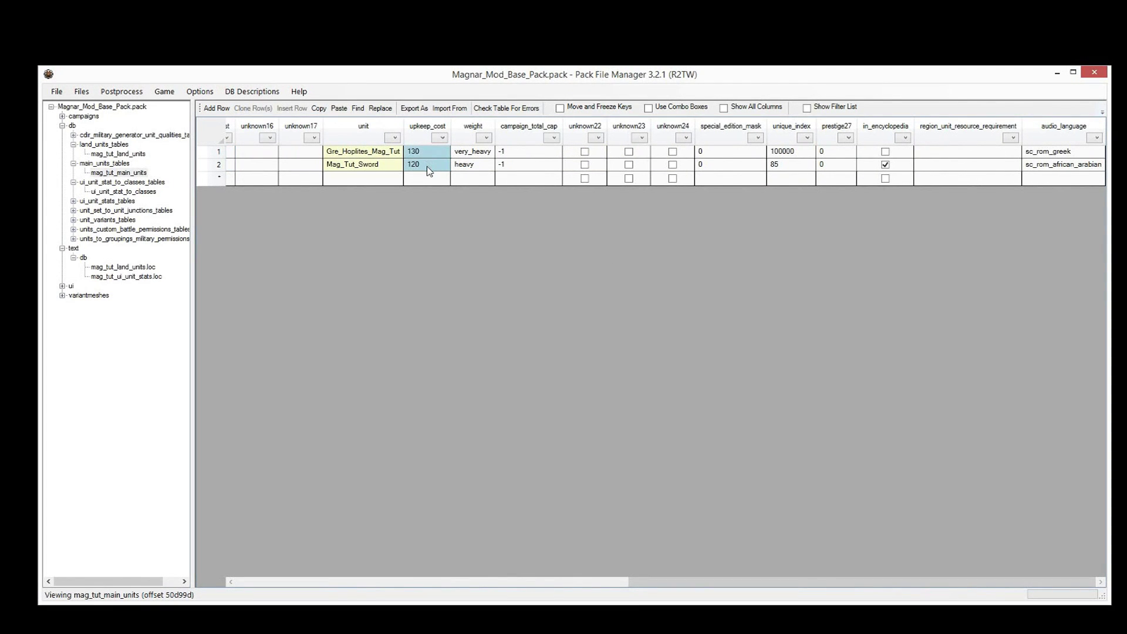
pyautogui.moveTo(543, 152); pyautogui.dragTo(545, 166)
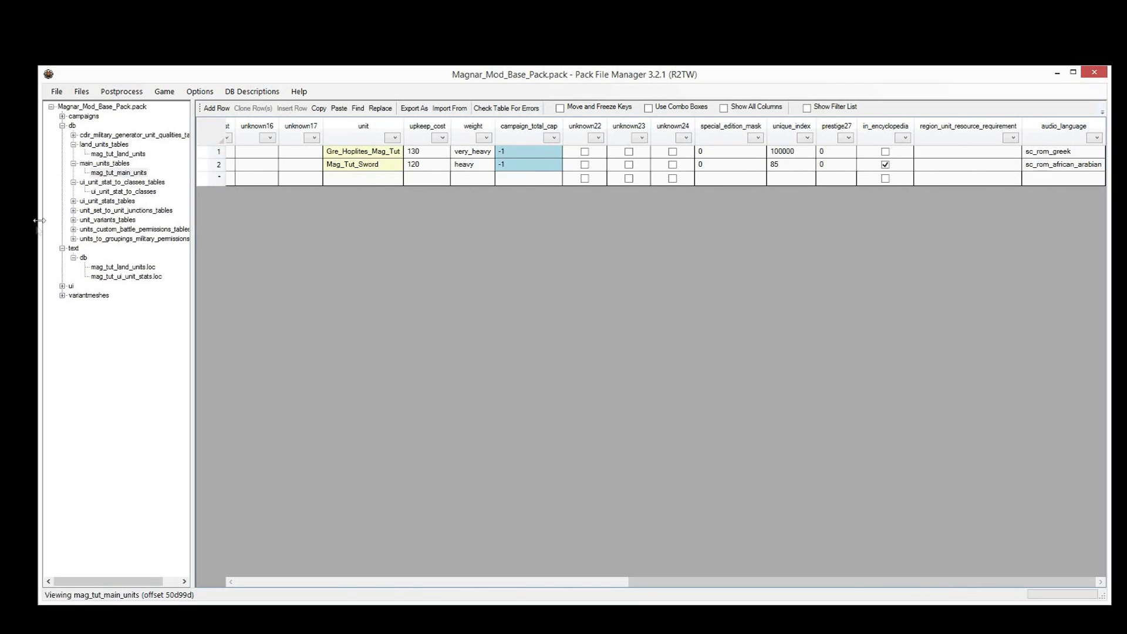
# Switch to the data_rome2 pack, enlarge its window, and open land_units in land_units_tables
pyautogui.click(1056, 75)
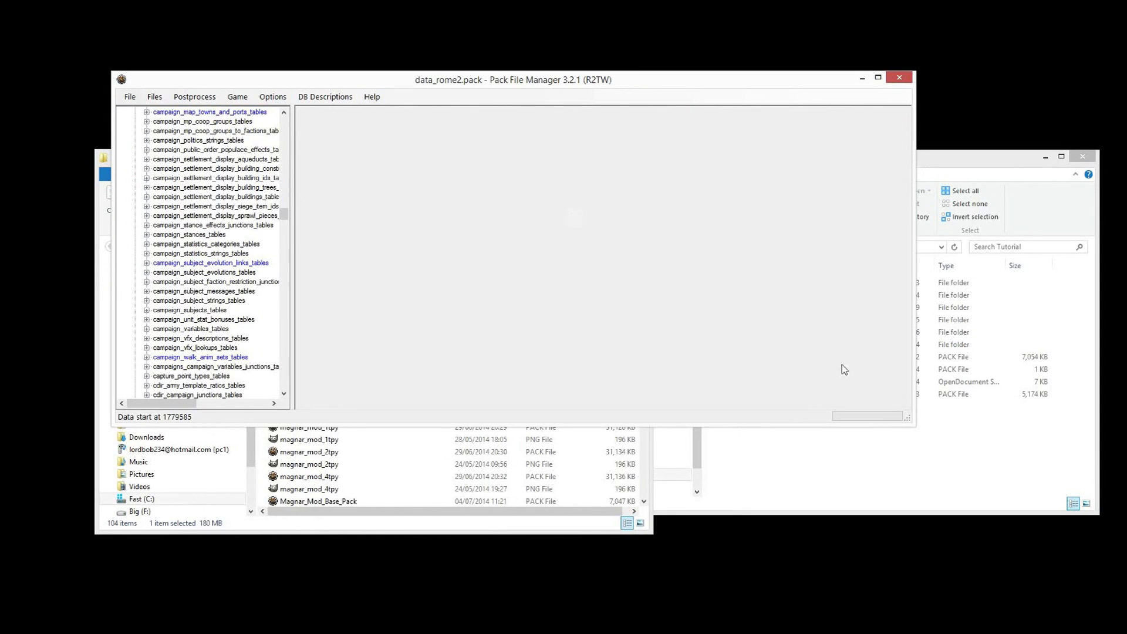
pyautogui.moveTo(908, 418); pyautogui.dragTo(1118, 533)
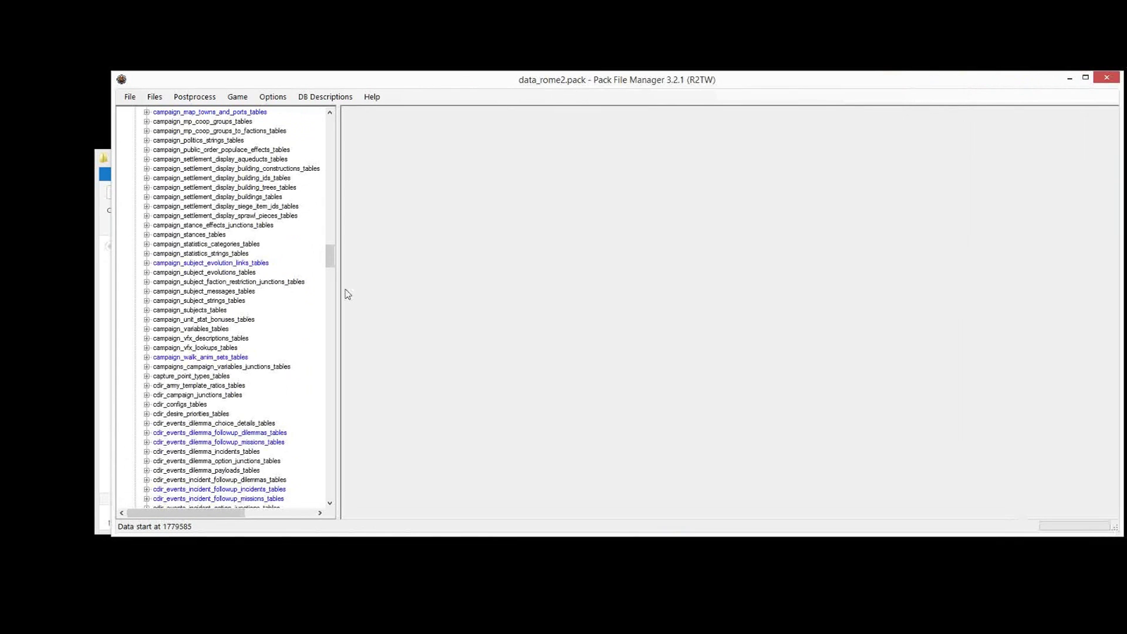
pyautogui.moveTo(329, 257); pyautogui.dragTo(331, 347)
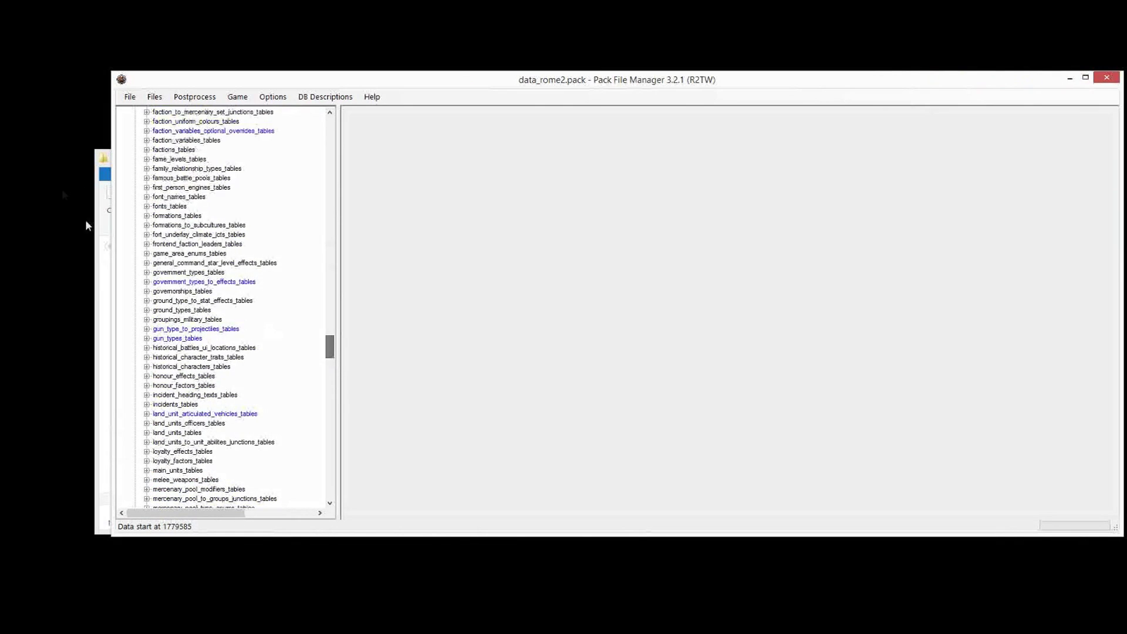
pyautogui.scroll(-6, 196, 356)
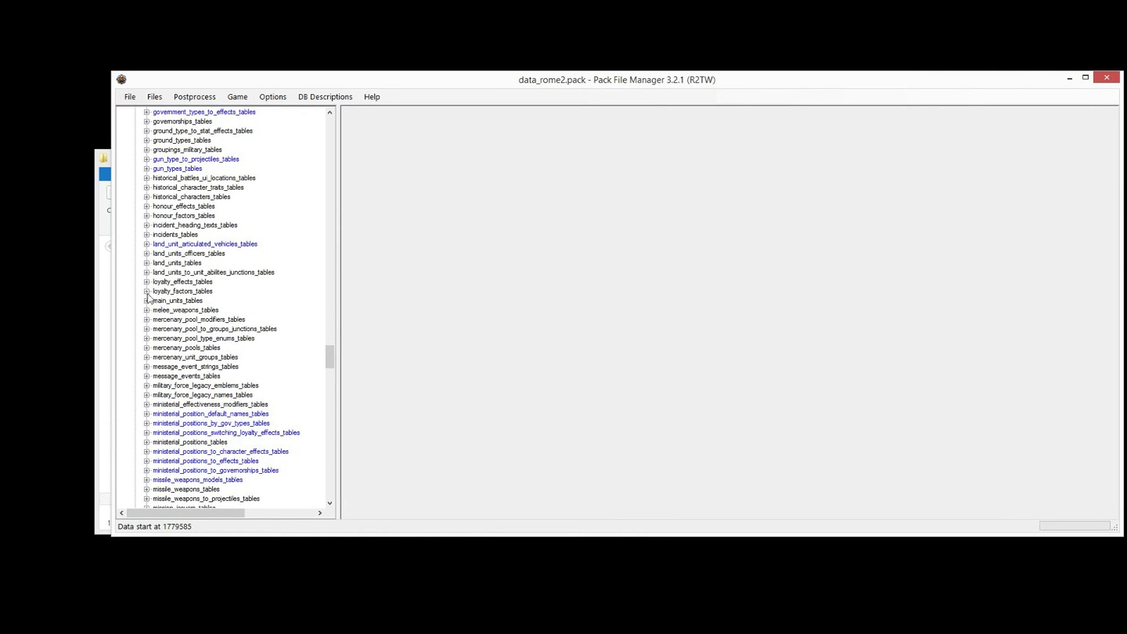
pyautogui.click(146, 262)
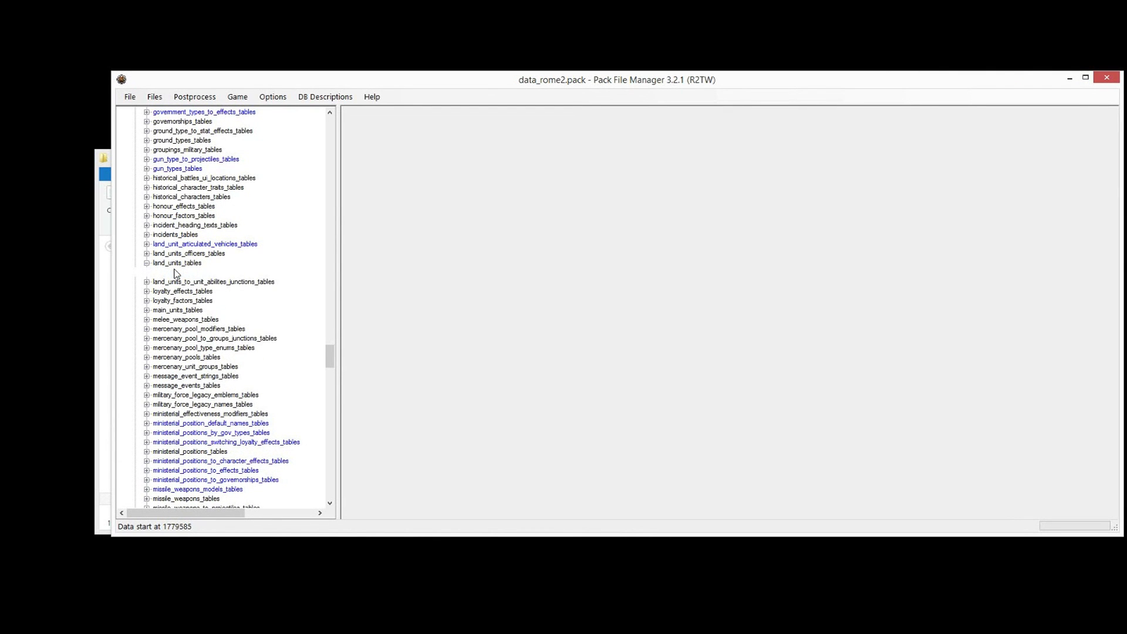
pyautogui.click(175, 272)
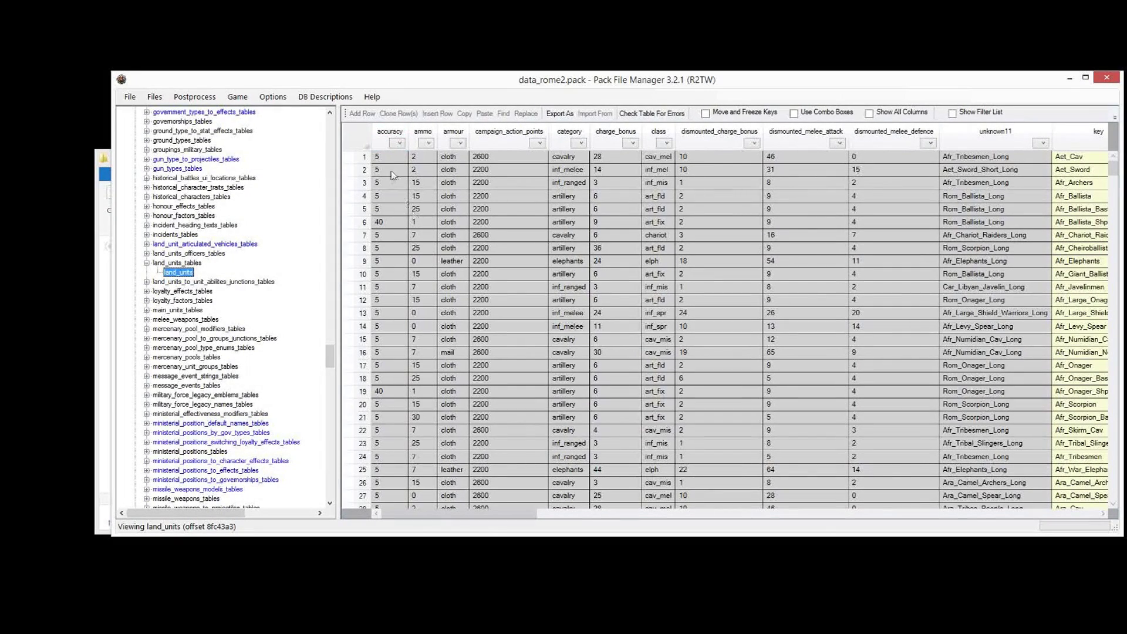
# Examine the stat columns for Afr_Ballista_Bastion in land_units, including reload and spotting_and_hiding
pyautogui.click(363, 223)
pyautogui.click(363, 209)
pyautogui.moveTo(457, 514); pyautogui.dragTo(1007, 485)
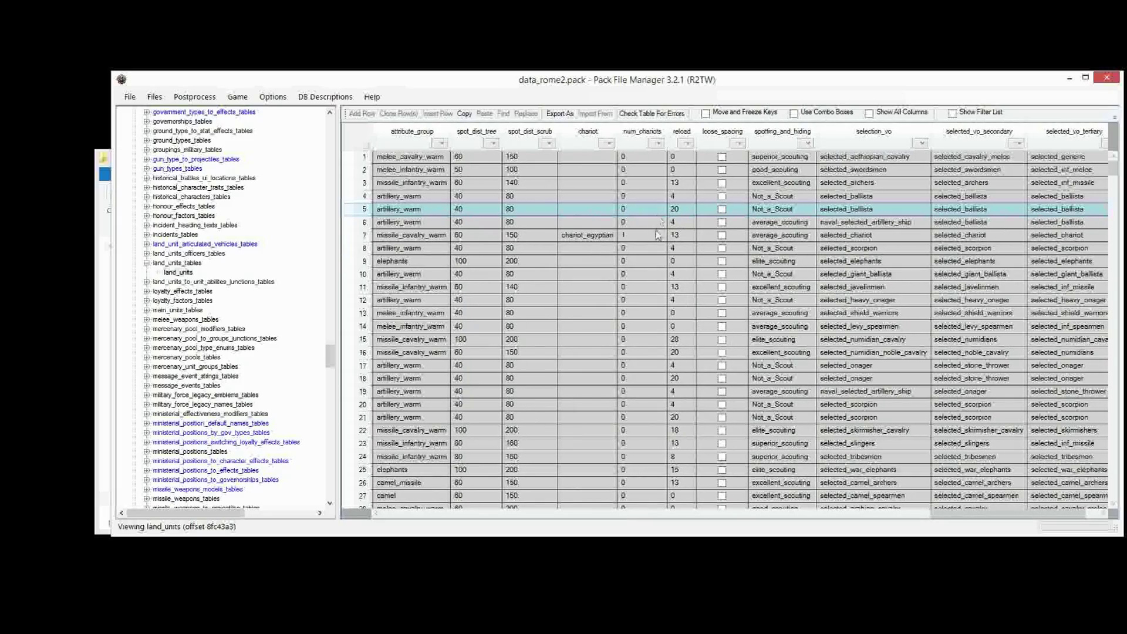
pyautogui.click(696, 513)
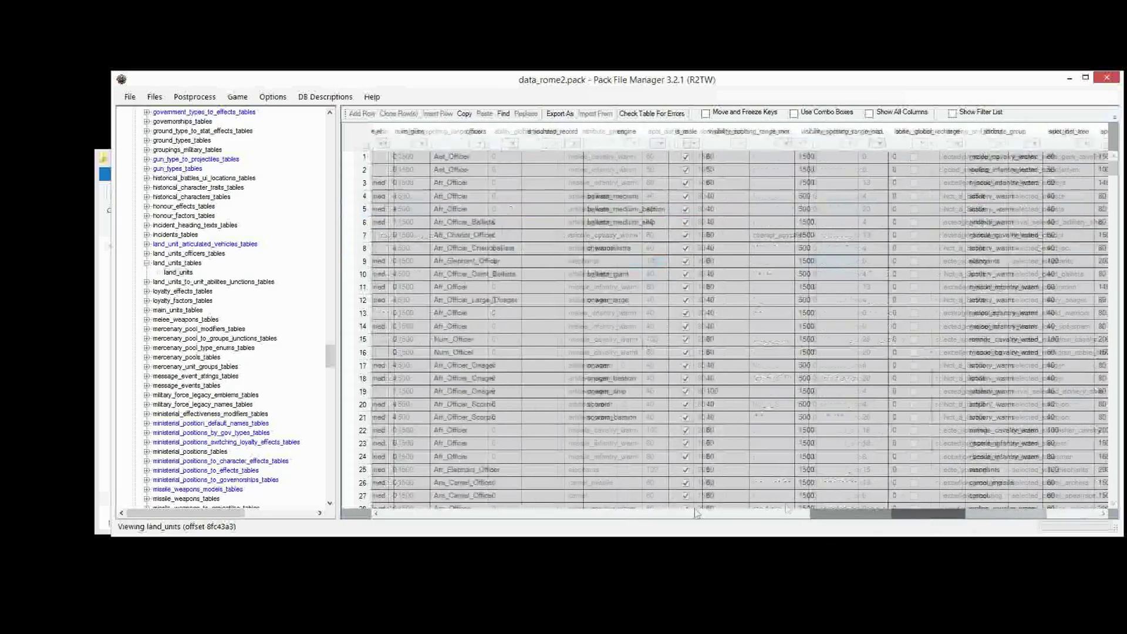
pyautogui.click(502, 510)
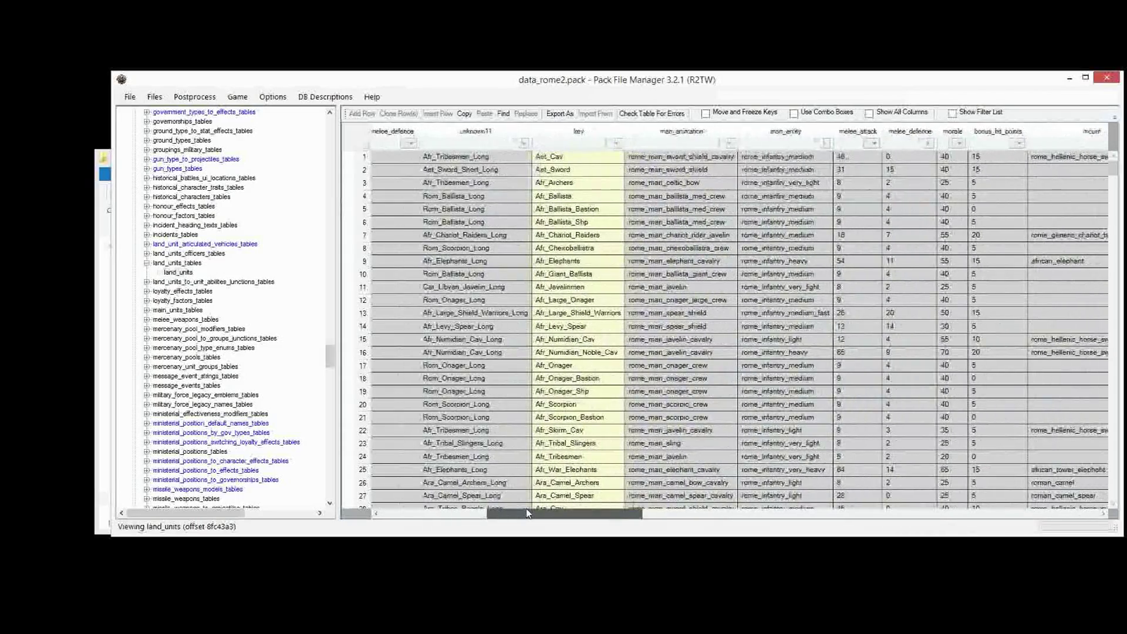
# Find Aux_Egy_Archers in the key column of land_units and examine its reload value
pyautogui.click(576, 312)
pyautogui.scroll(-4, 587, 276)
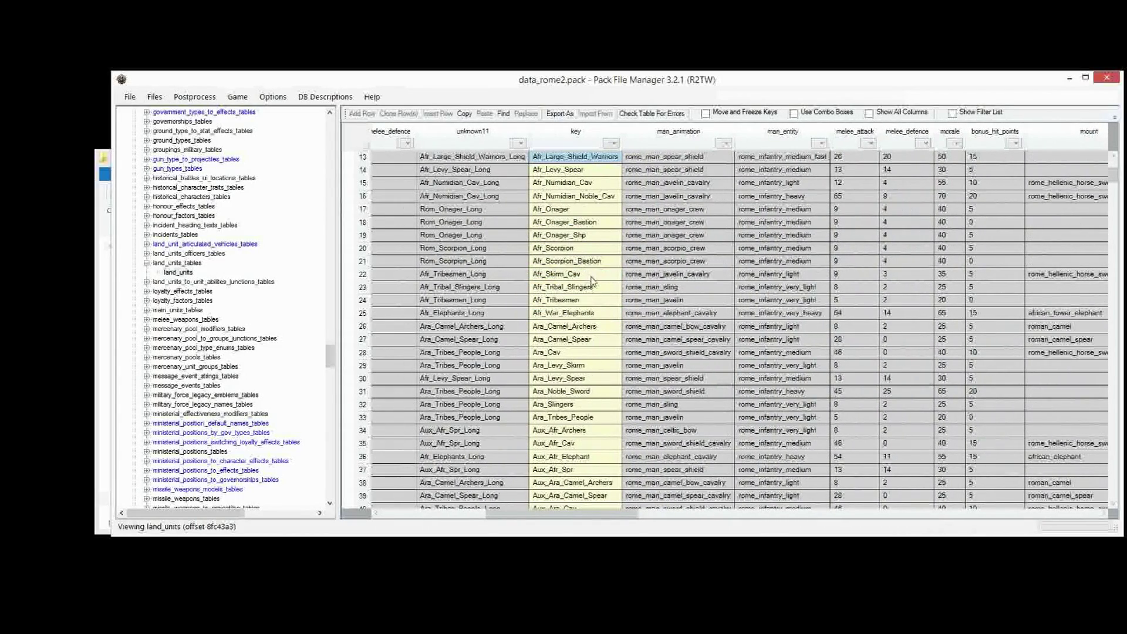
pyautogui.click(592, 286)
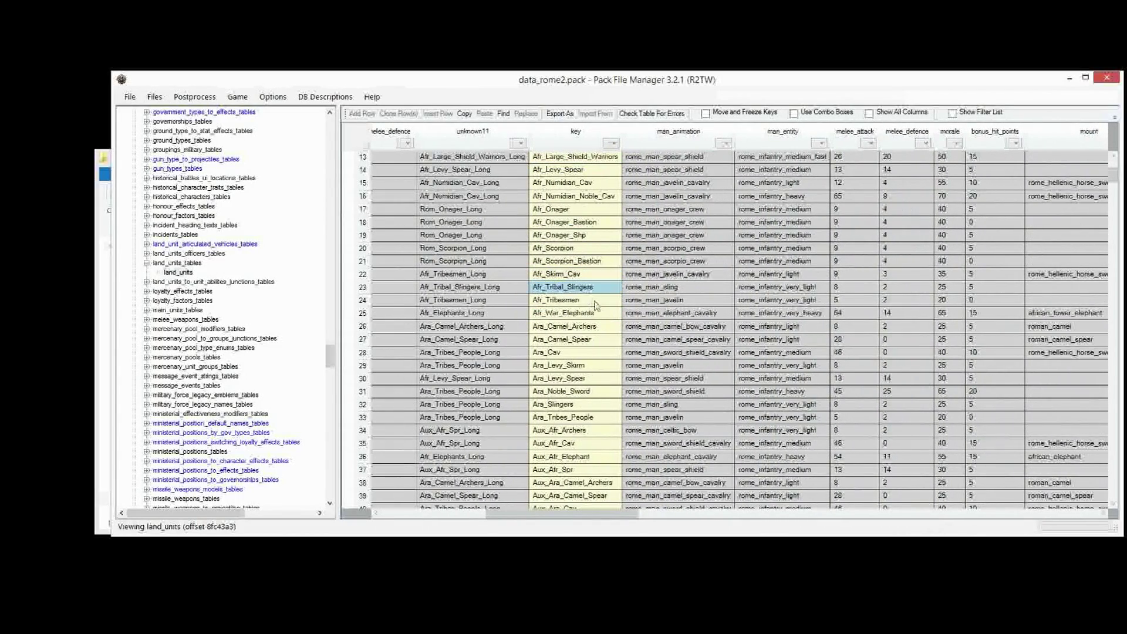
pyautogui.scroll(-8, 595, 304)
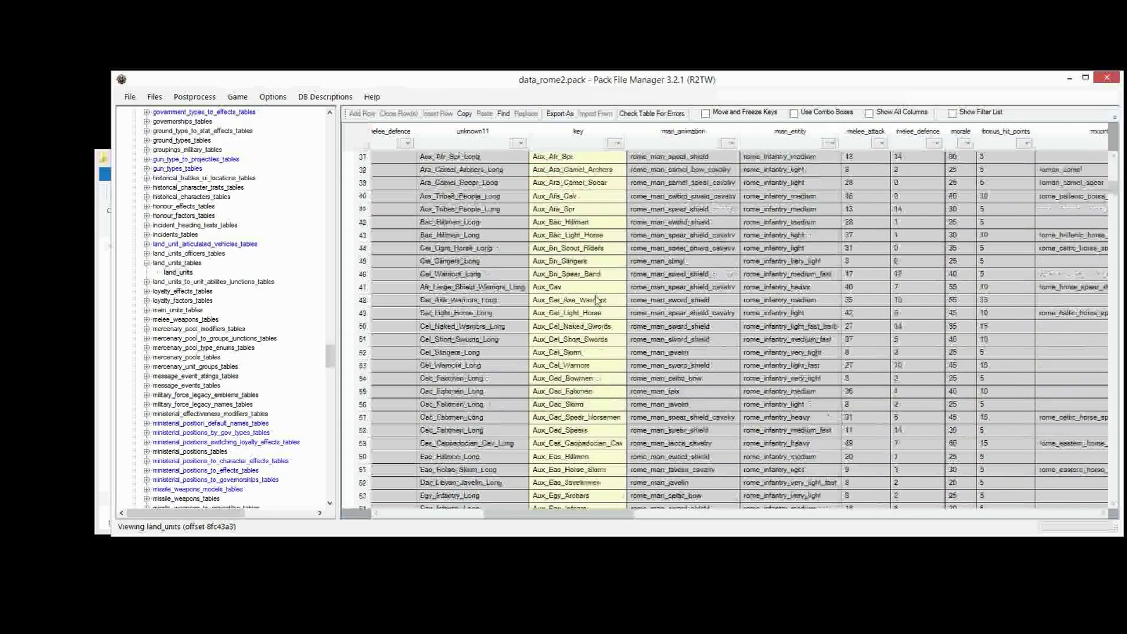
pyautogui.scroll(-6, 597, 300)
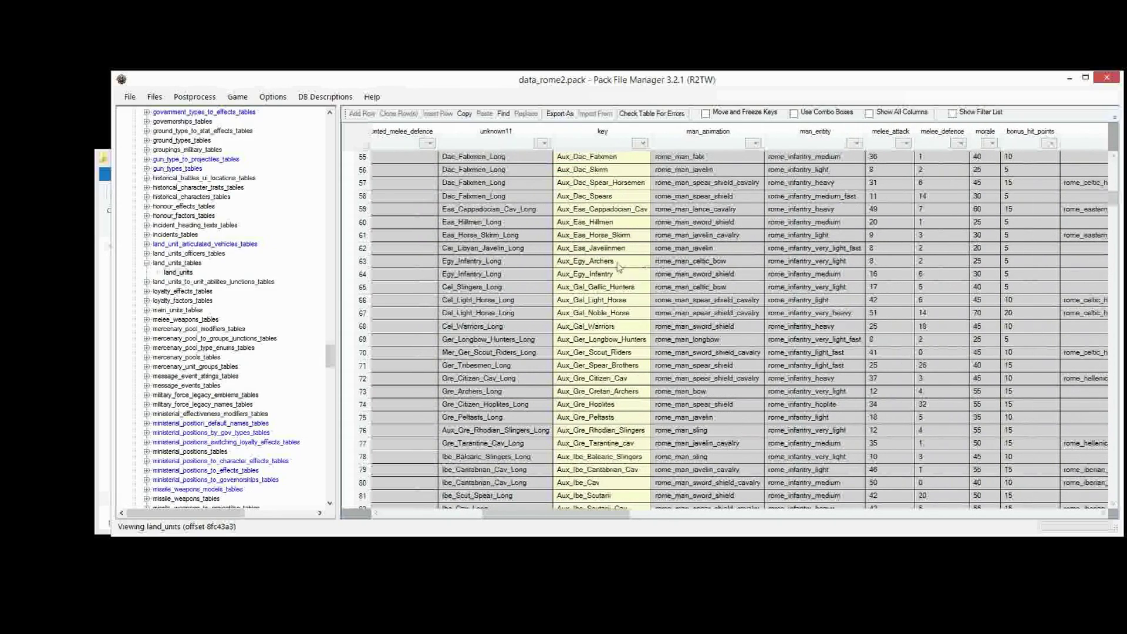
pyautogui.click(605, 261)
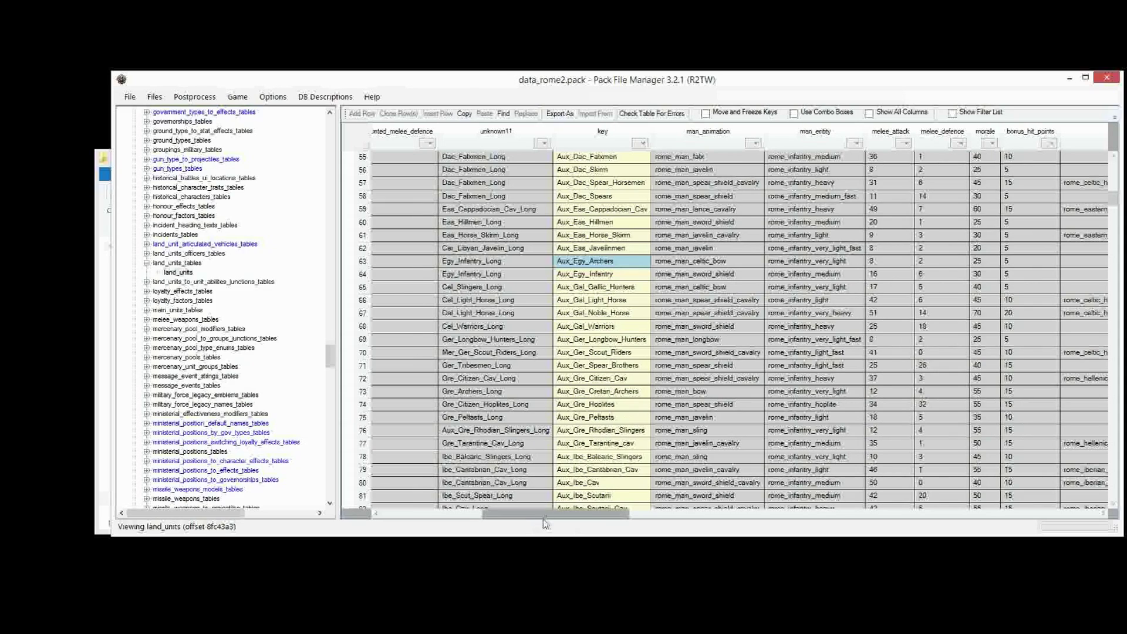
pyautogui.click(363, 263)
pyautogui.moveTo(528, 516); pyautogui.dragTo(1083, 518)
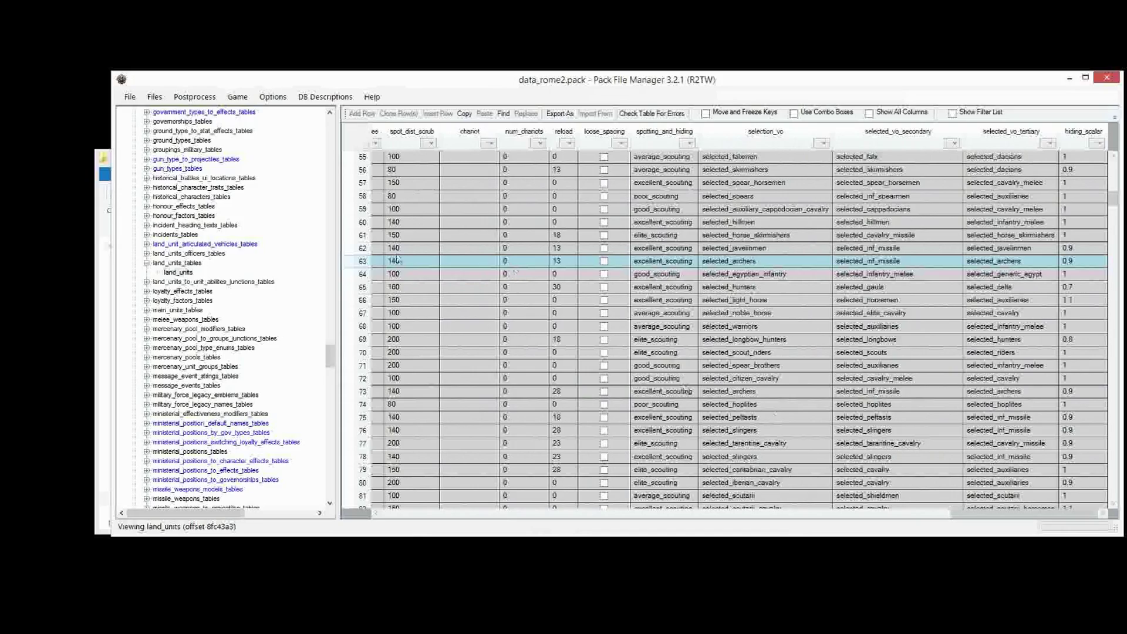
# Compare the reload values of Aux_Gal_Gallic_Hunters and Aux_Ibe_Balearic_Slingers
pyautogui.click(360, 289)
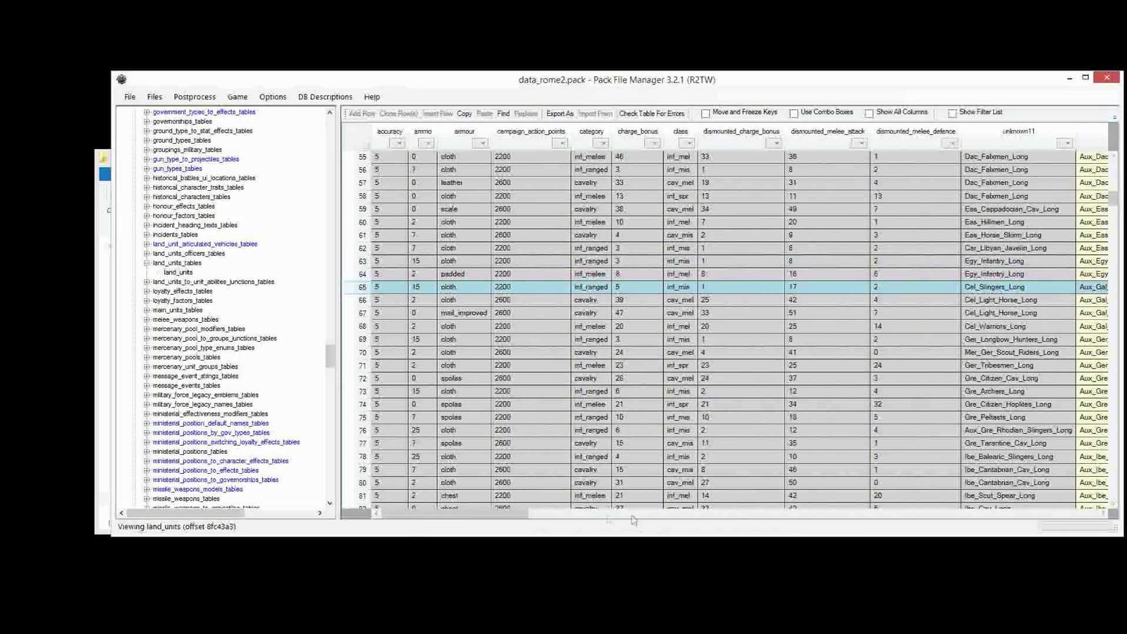
pyautogui.moveTo(512, 515); pyautogui.dragTo(1065, 520)
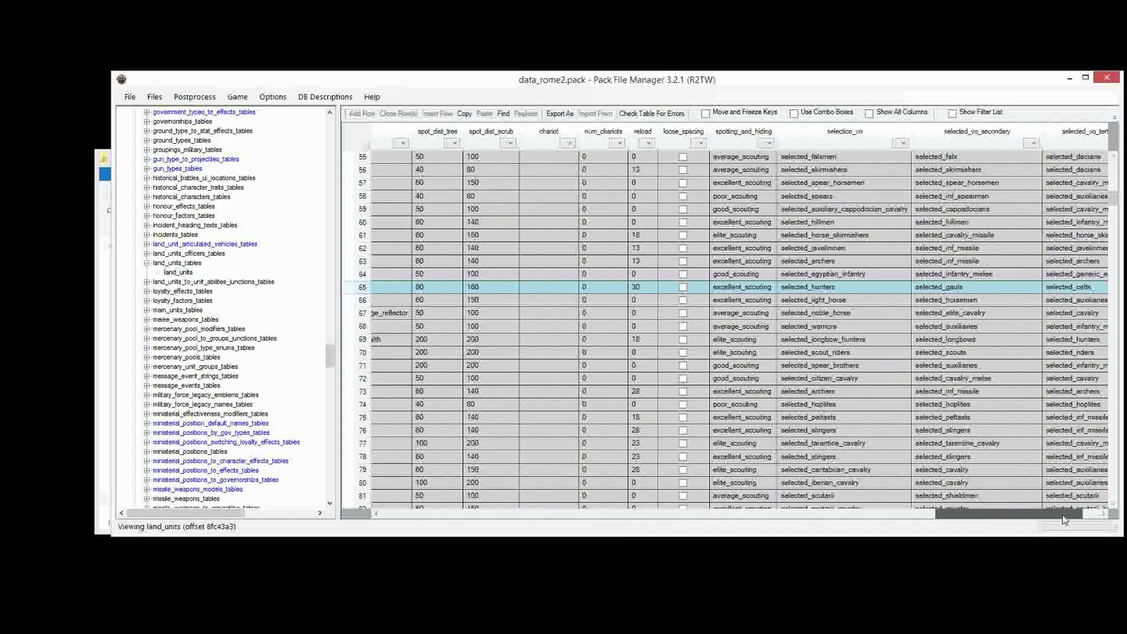
pyautogui.click(362, 469)
pyautogui.moveTo(491, 516); pyautogui.dragTo(534, 515)
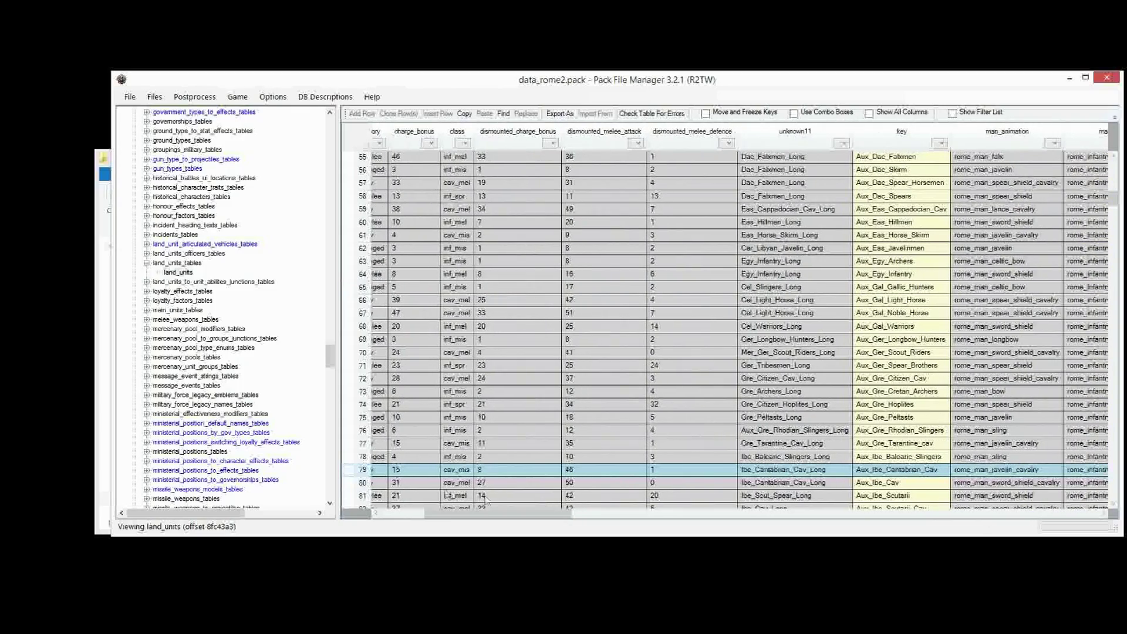
pyautogui.click(362, 456)
pyautogui.moveTo(485, 515); pyautogui.dragTo(1069, 518)
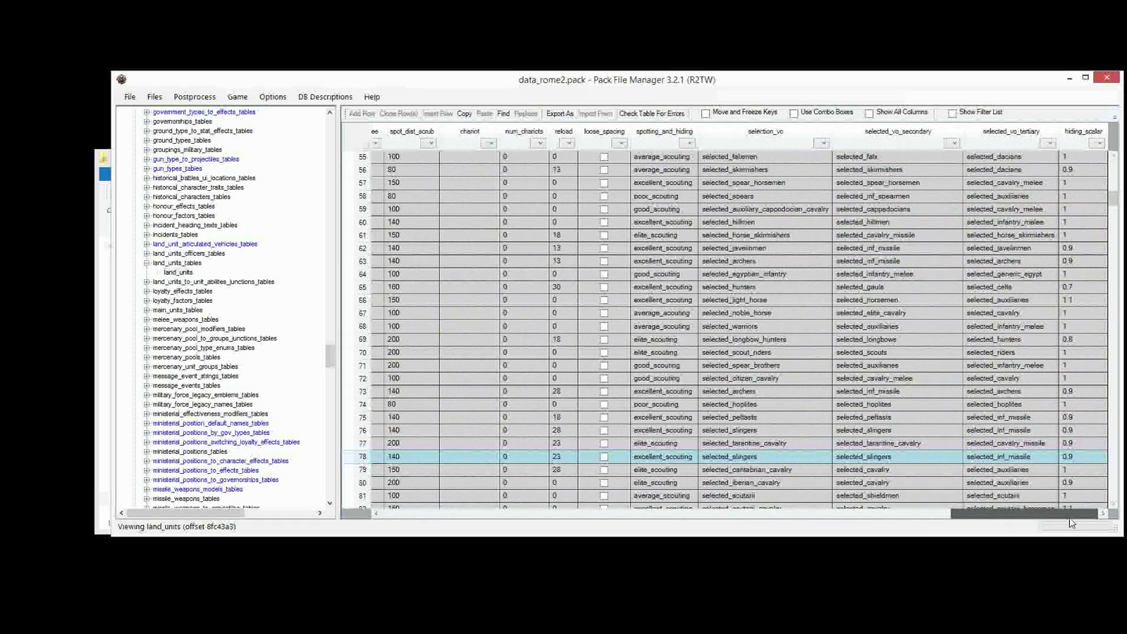
pyautogui.click(555, 473)
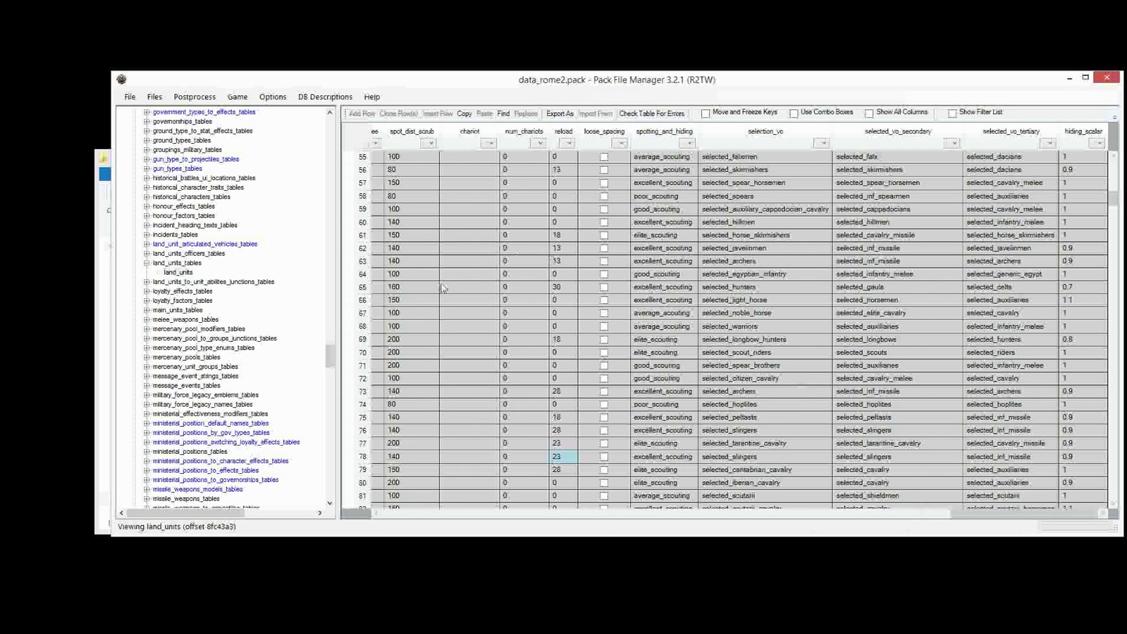
# Locate battle_entities_tables in the data_rome2 pack and open its battle_entities table
pyautogui.click(145, 255)
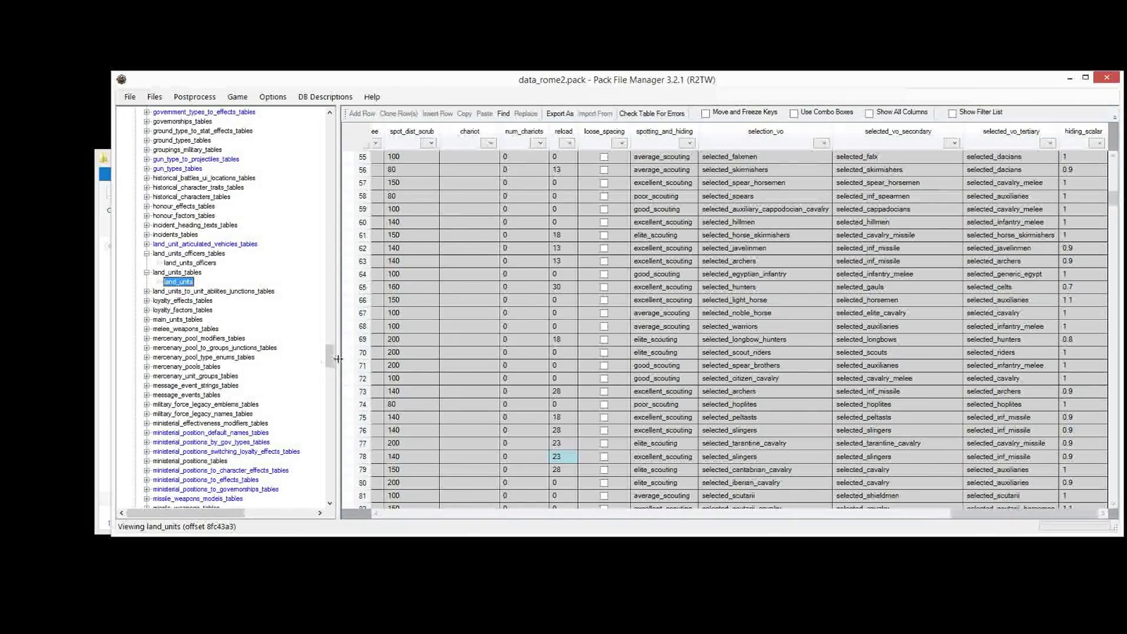
pyautogui.moveTo(333, 358); pyautogui.dragTo(338, 154)
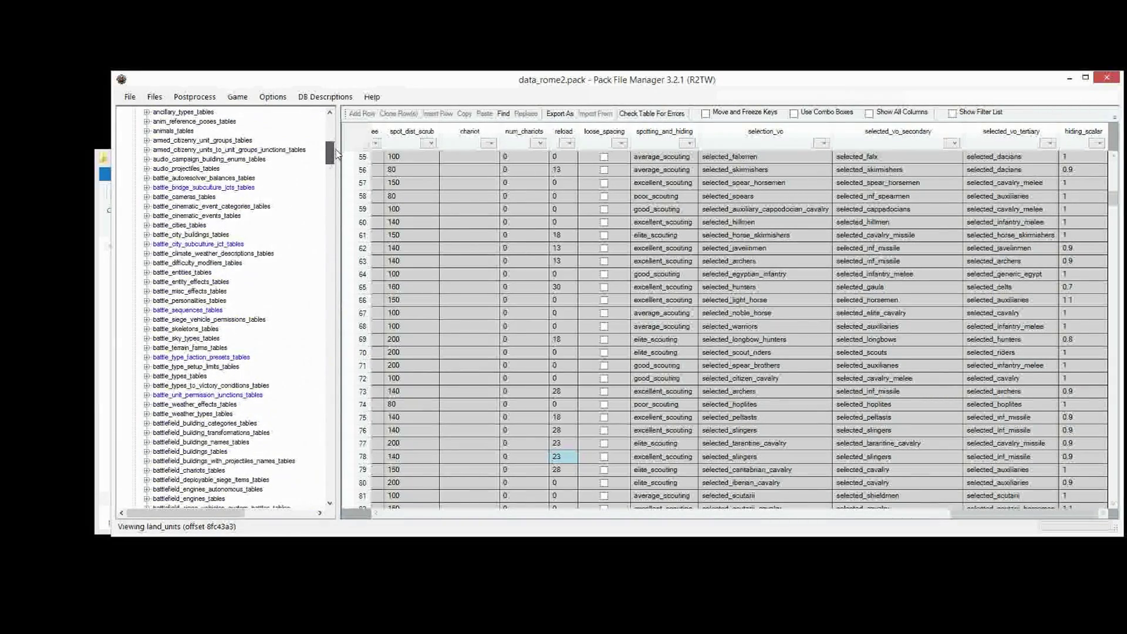
pyautogui.scroll(-2, 248, 234)
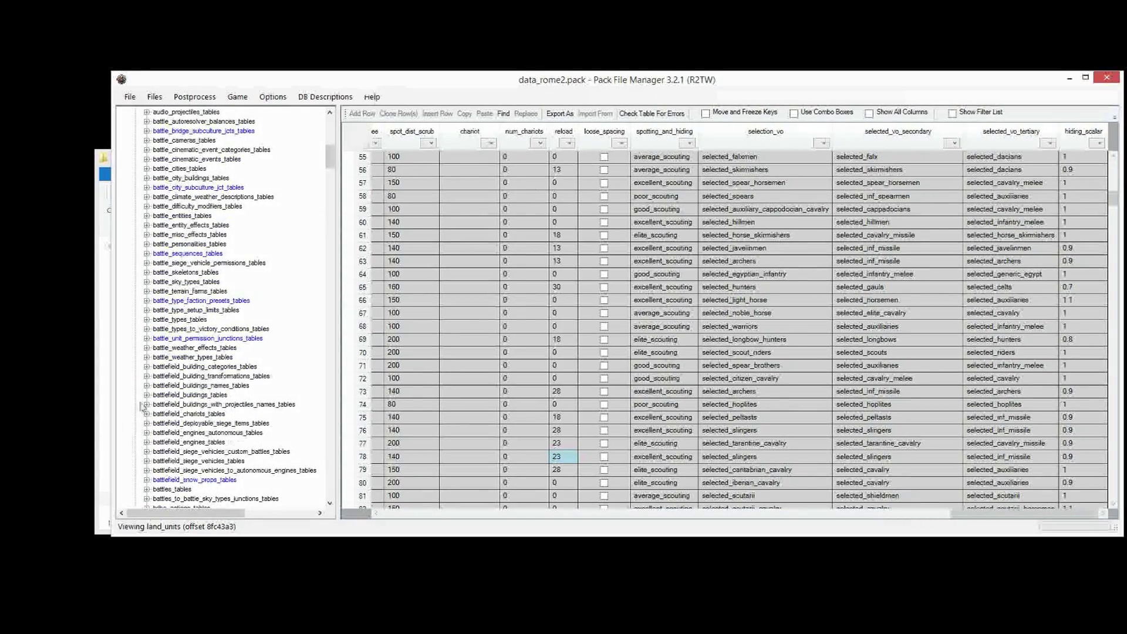
pyautogui.scroll(-6, 141, 414)
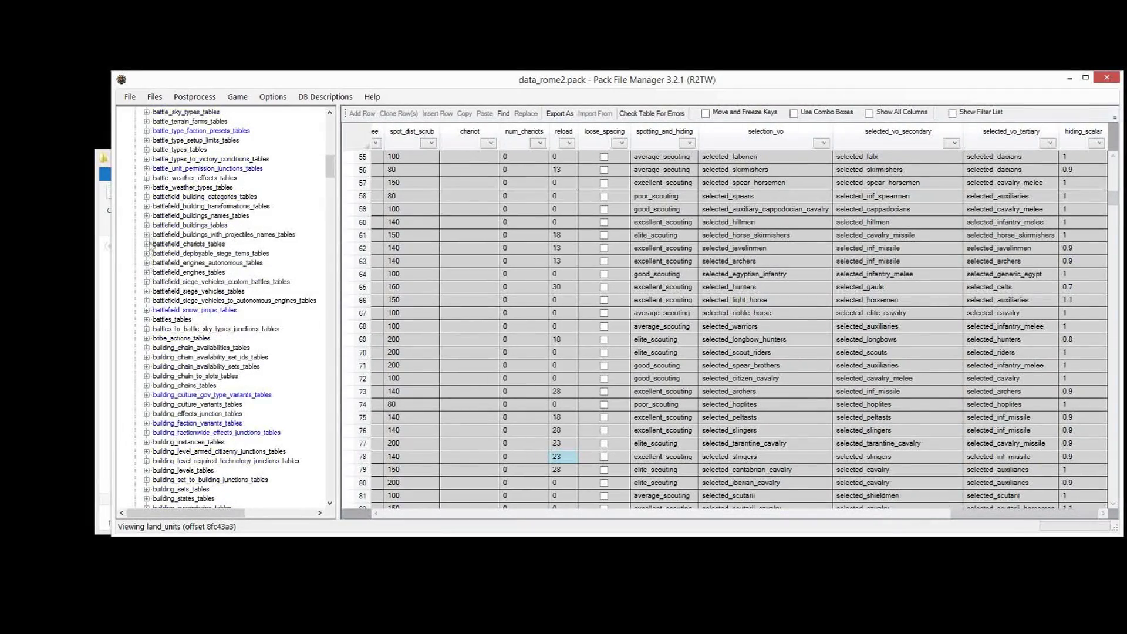
pyautogui.scroll(5, 151, 258)
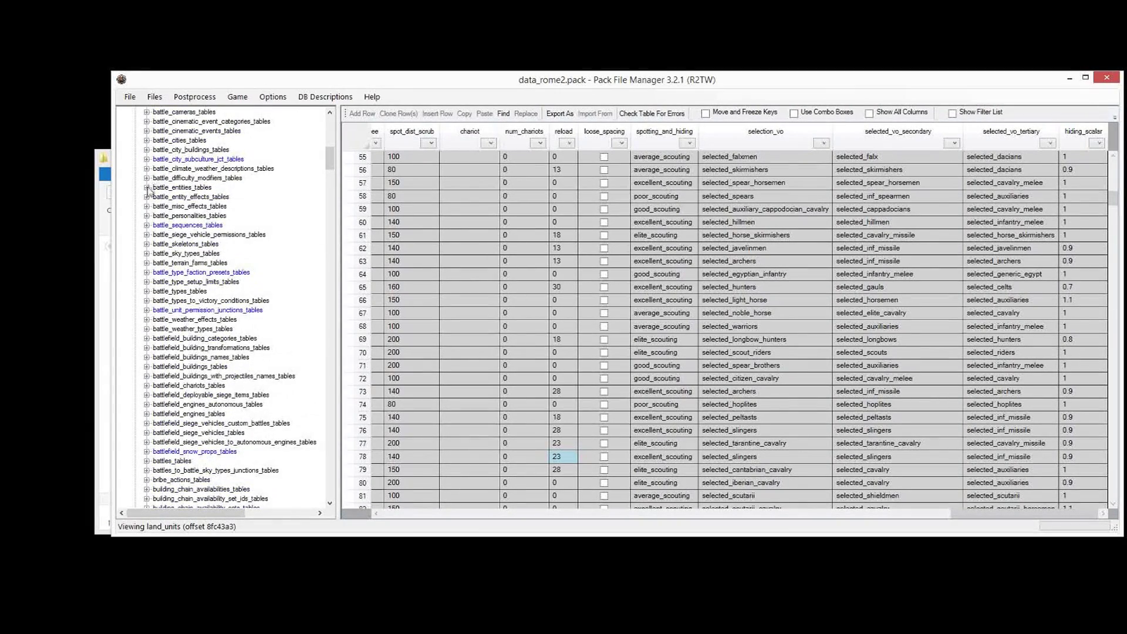
pyautogui.click(146, 187)
pyautogui.click(187, 197)
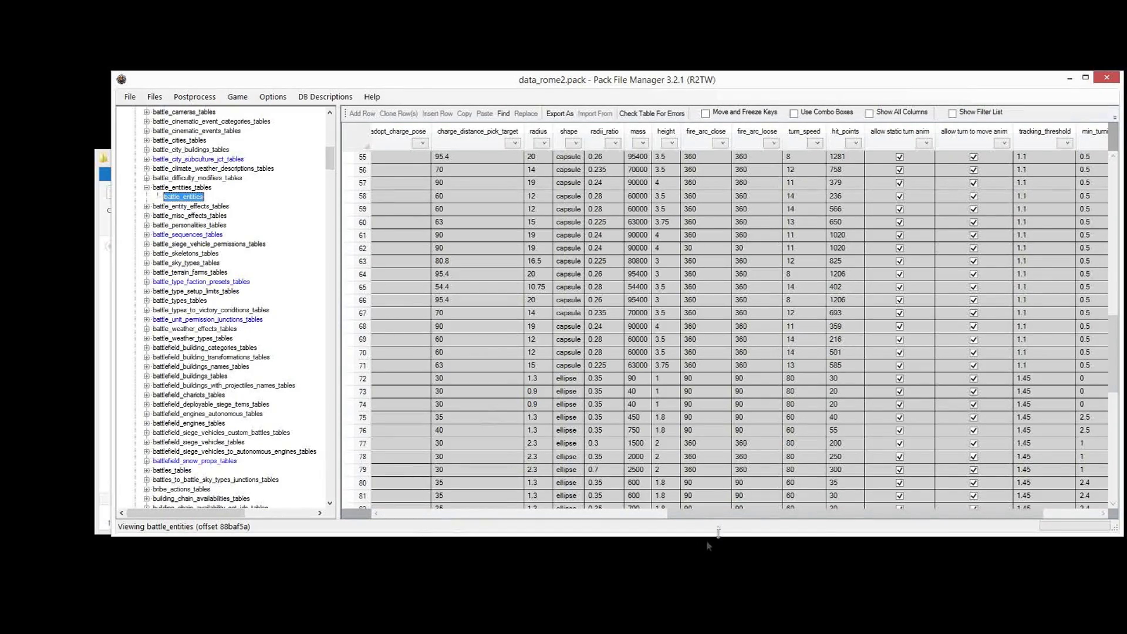
# Examine the keys, types and walk, run, charge and crawl speeds in battle_entities
pyautogui.moveTo(706, 515); pyautogui.dragTo(330, 481)
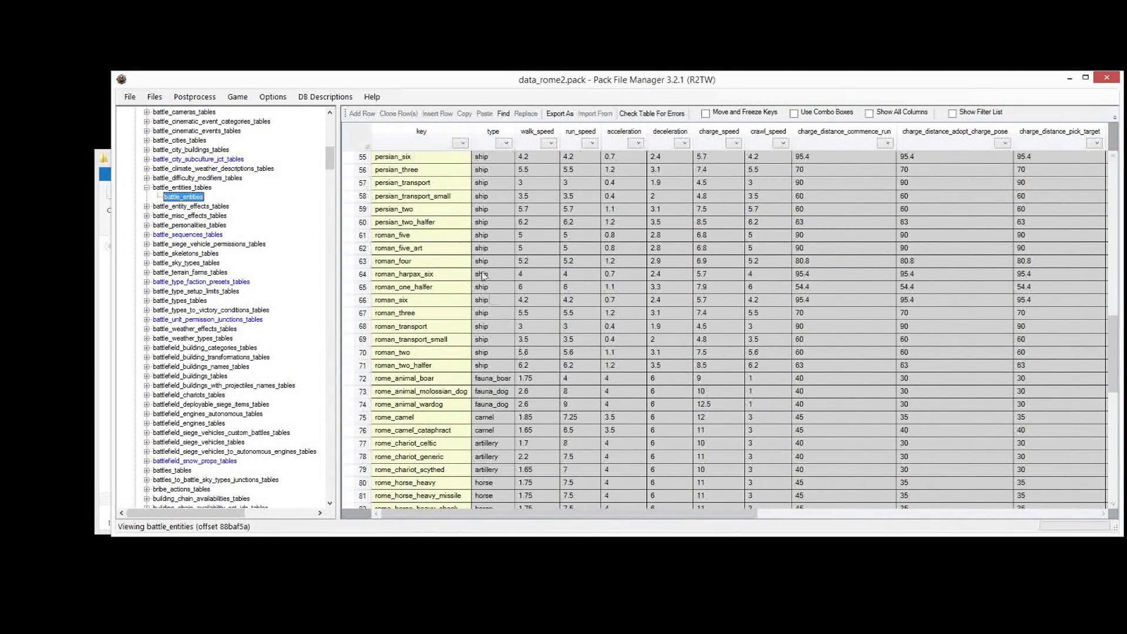
pyautogui.scroll(-4, 439, 291)
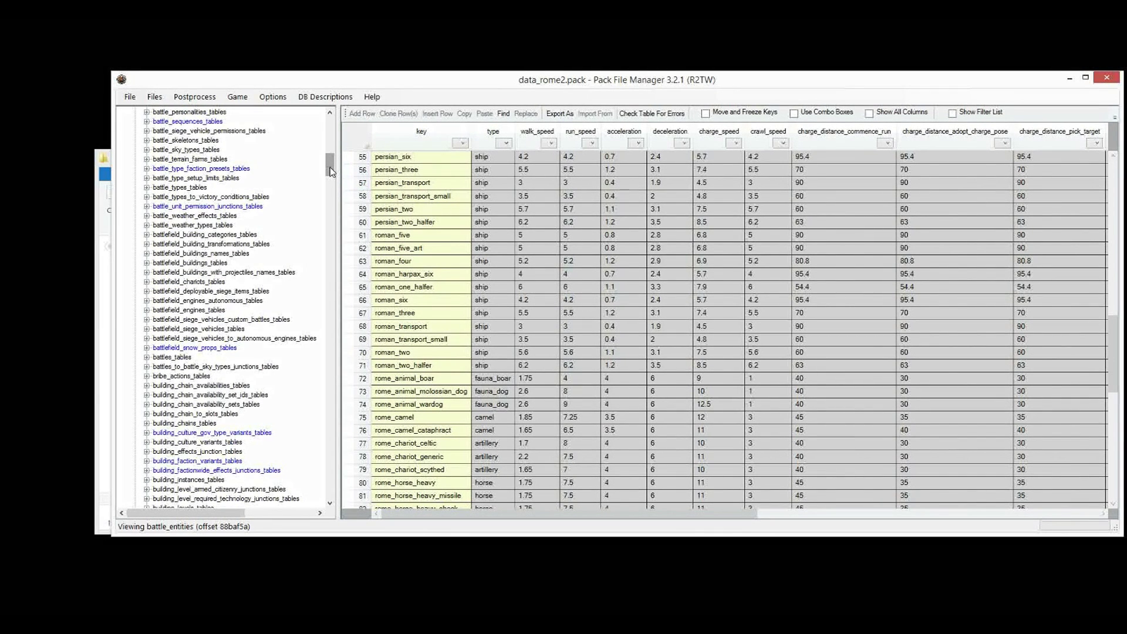
pyautogui.click(535, 328)
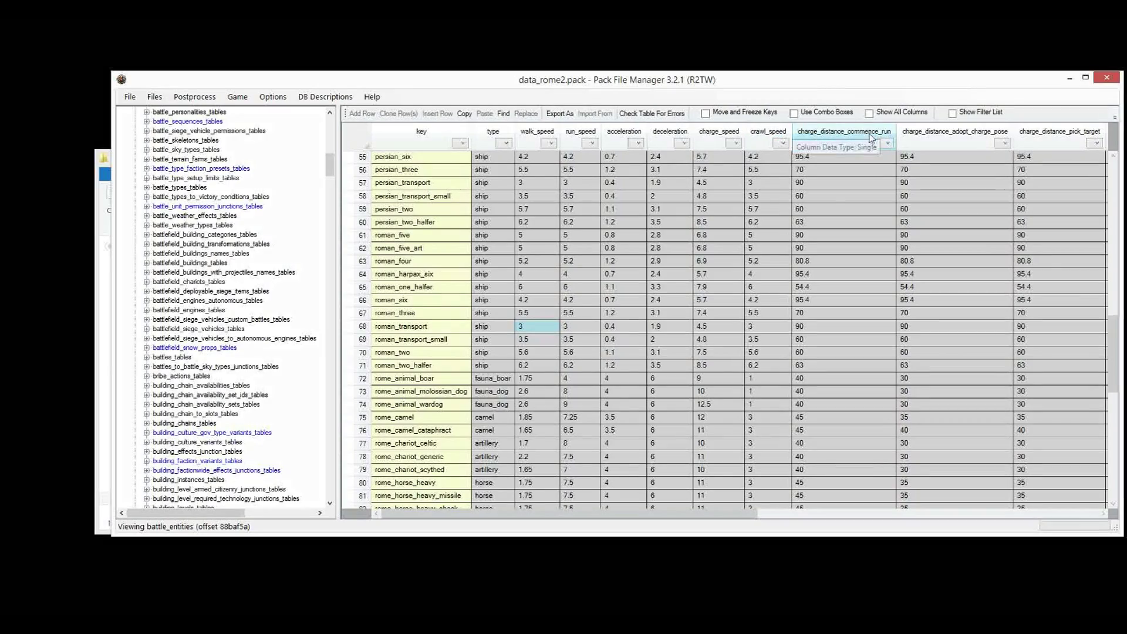
# Examine the charge distance, radius, mass, fire arc, turn speed and hit_points columns in battle_entities
pyautogui.moveTo(552, 514); pyautogui.dragTo(791, 508)
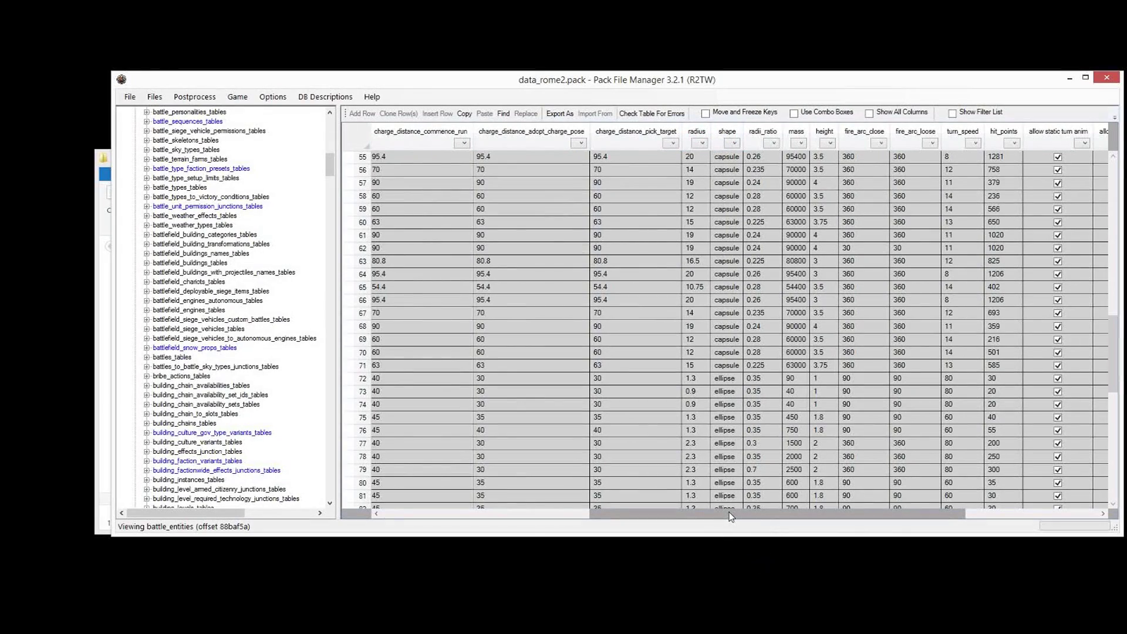
pyautogui.moveTo(731, 517); pyautogui.dragTo(864, 517)
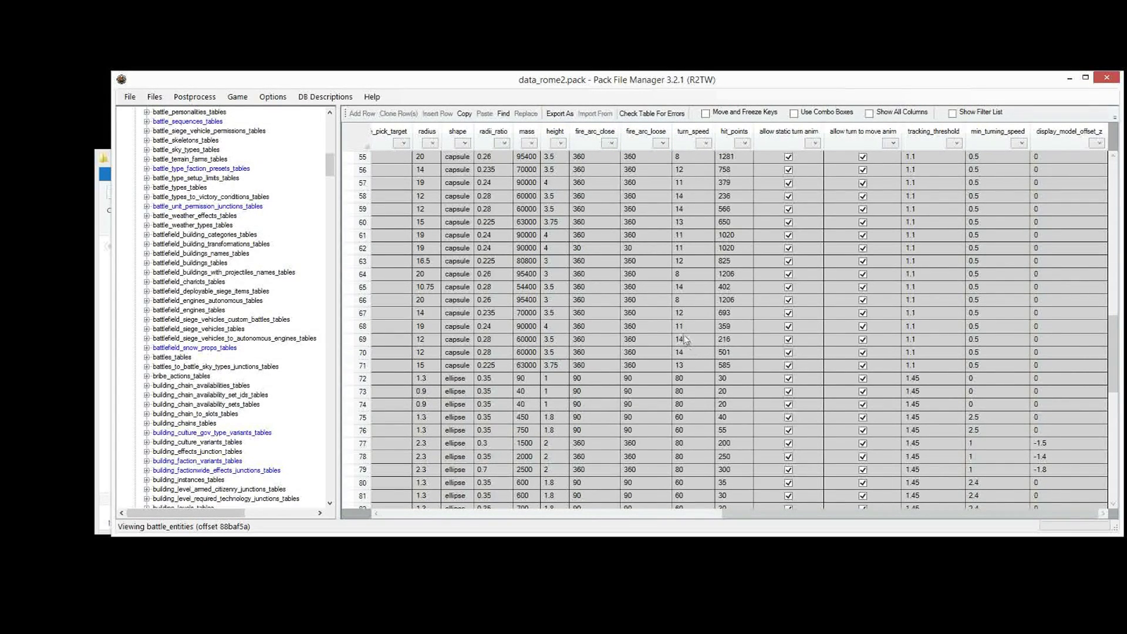
pyautogui.moveTo(730, 223); pyautogui.dragTo(733, 428)
pyautogui.scroll(6, 713, 376)
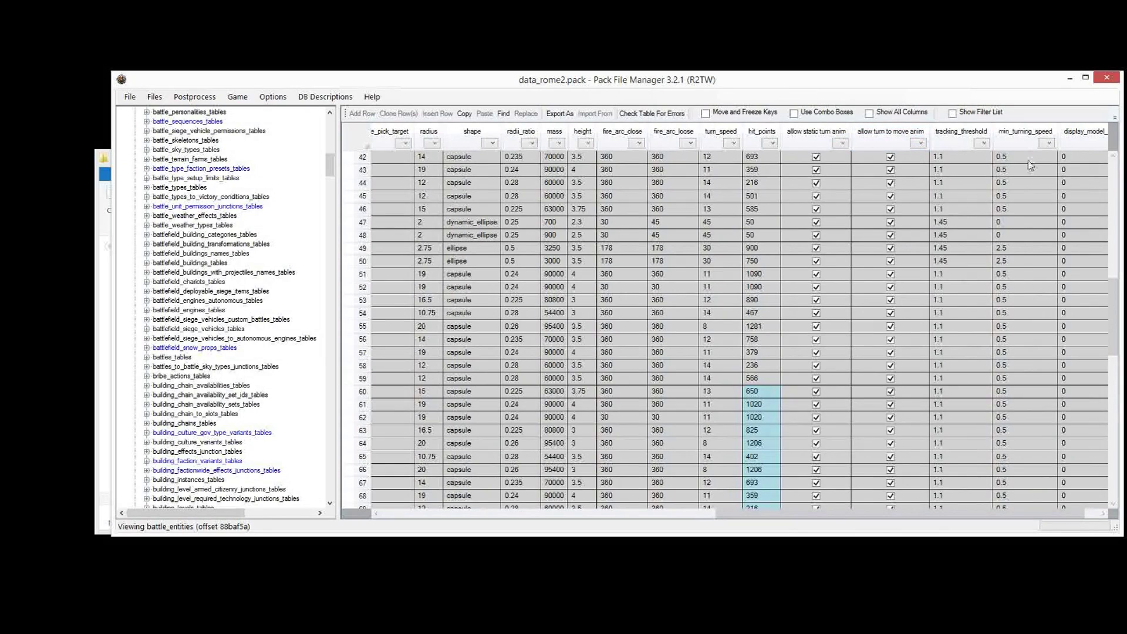
# Examine the tracking_threshold, min_turning_speed and display_model_offset_z values around rows 47 to 55 of battle_entities
pyautogui.moveTo(954, 222); pyautogui.dragTo(963, 326)
pyautogui.moveTo(1007, 222); pyautogui.dragTo(1054, 273)
pyautogui.moveTo(1074, 221); pyautogui.dragTo(1094, 325)
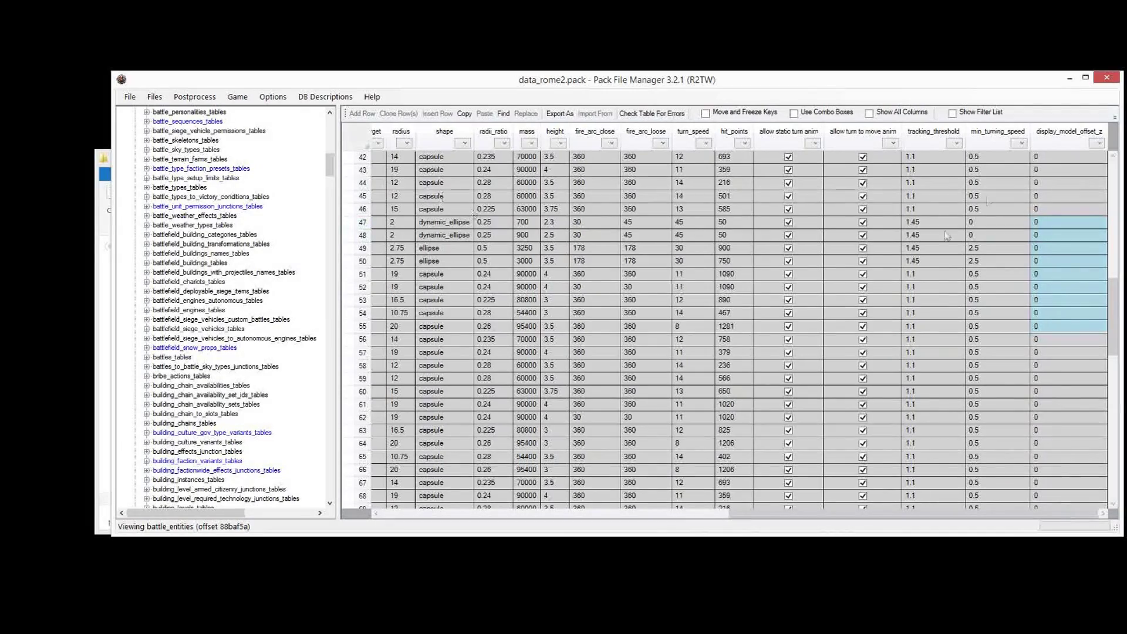
# Reopen land_units in land_units_tables and examine its man_entity and armour columns
pyautogui.moveTo(330, 166); pyautogui.dragTo(317, 363)
pyautogui.click(179, 178)
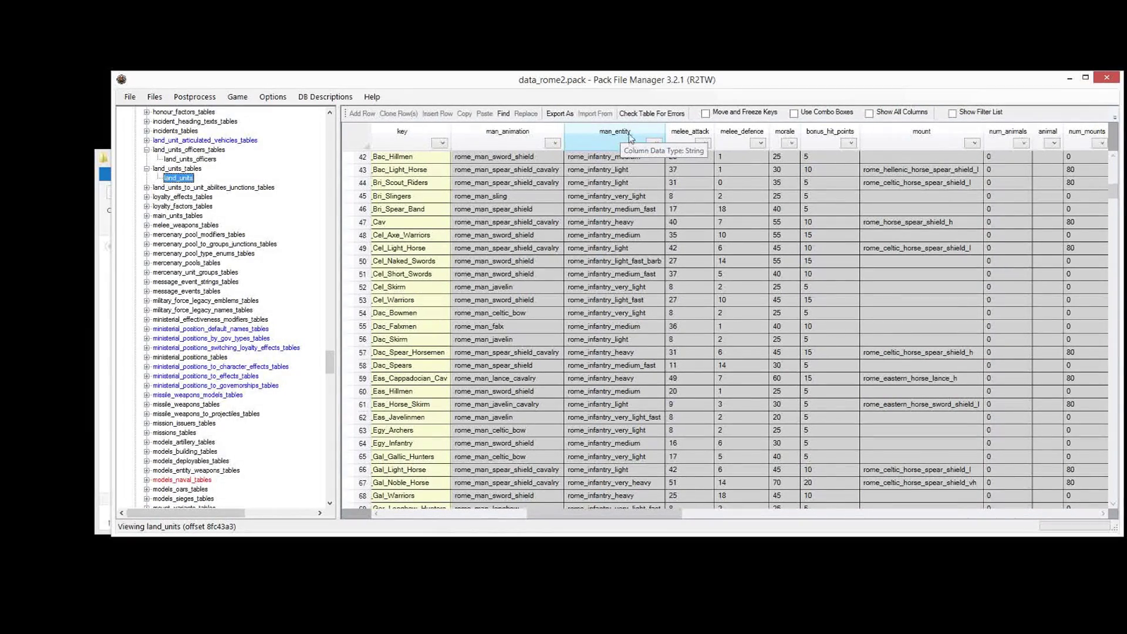
pyautogui.click(626, 147)
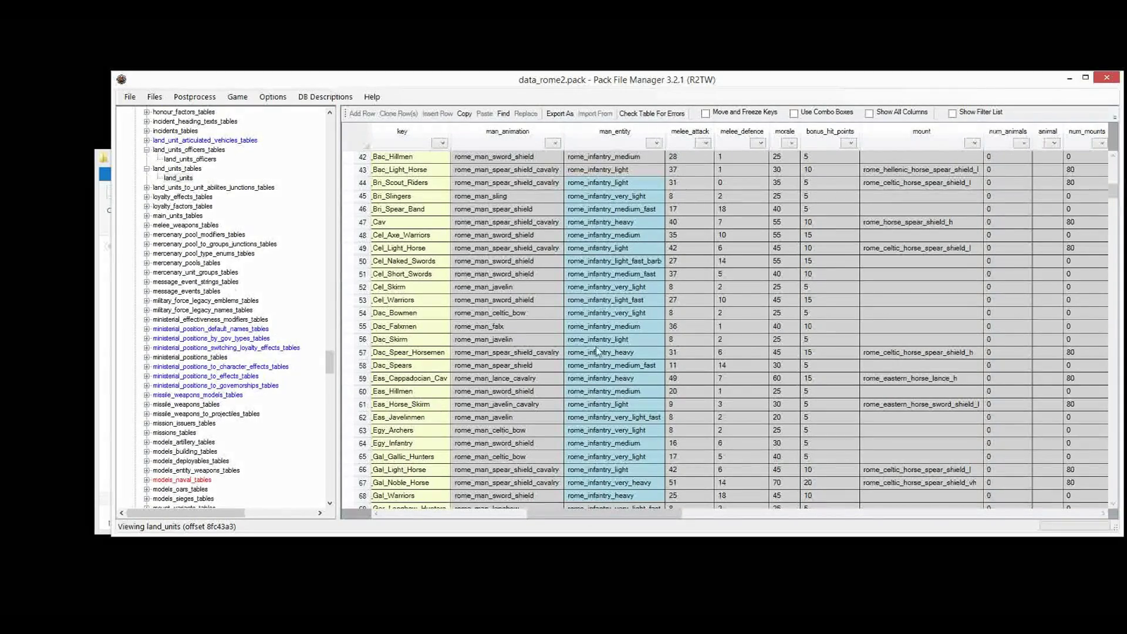
pyautogui.click(294, 273)
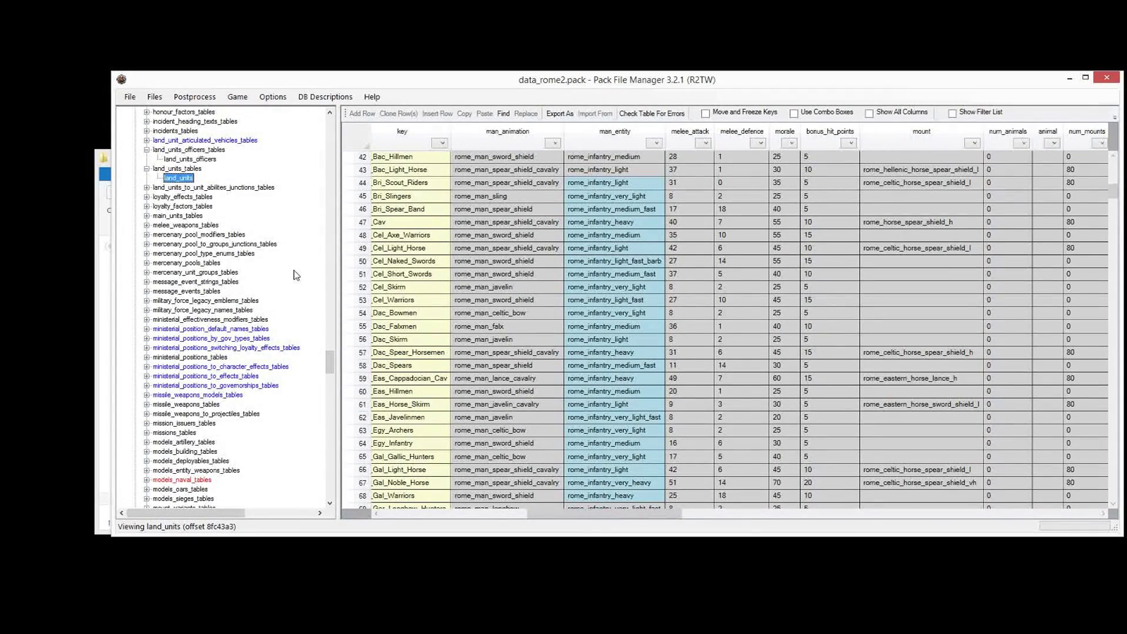
pyautogui.moveTo(657, 511); pyautogui.dragTo(478, 511)
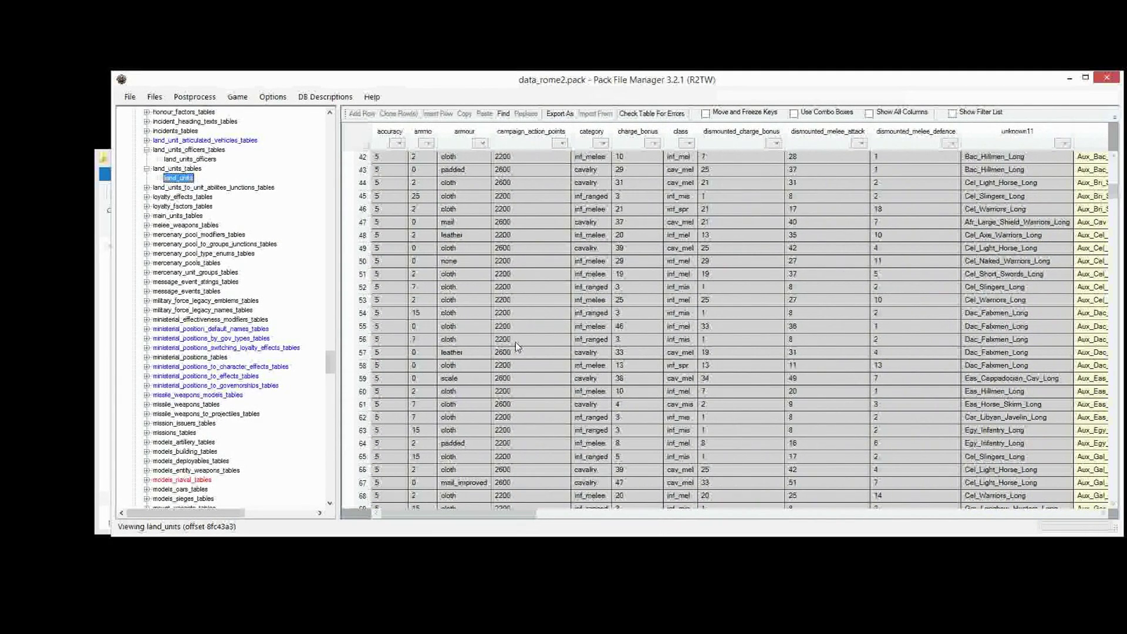
pyautogui.moveTo(467, 184); pyautogui.dragTo(461, 451)
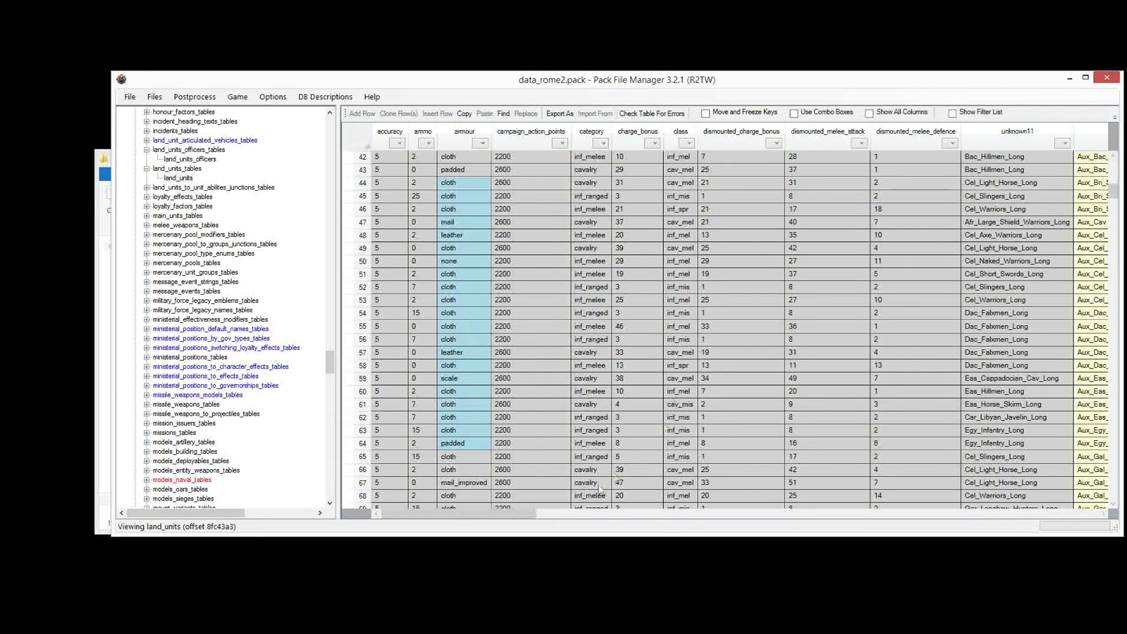
# Examine the primary melee and missile weapon, shield, spotting and hiding columns in land_units
pyautogui.moveTo(493, 516); pyautogui.dragTo(778, 514)
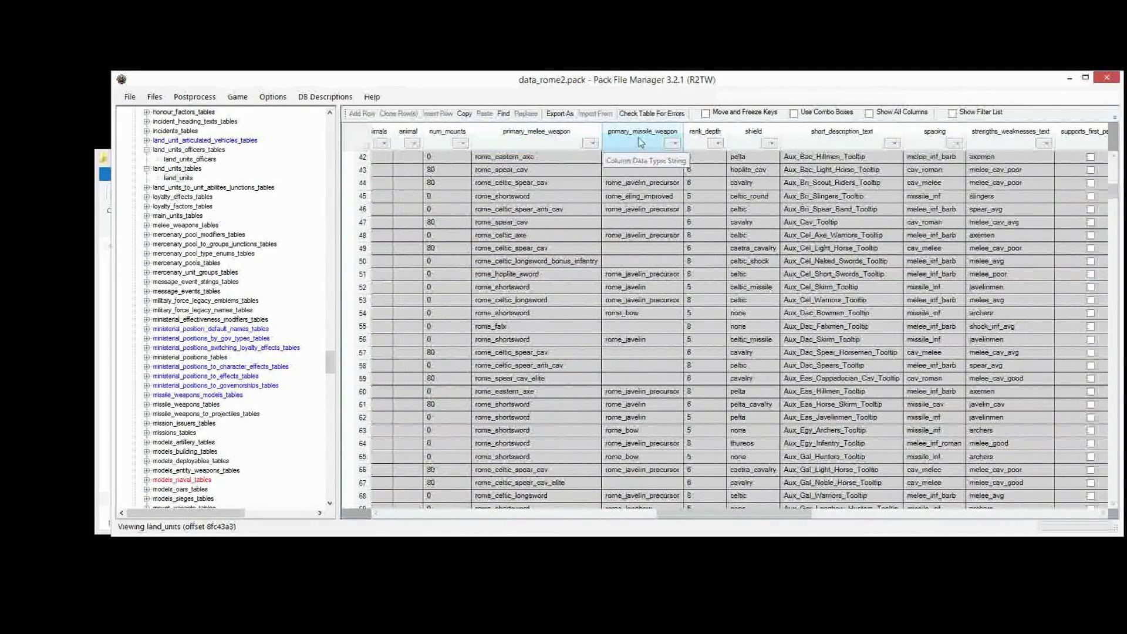
pyautogui.moveTo(517, 224); pyautogui.dragTo(644, 248)
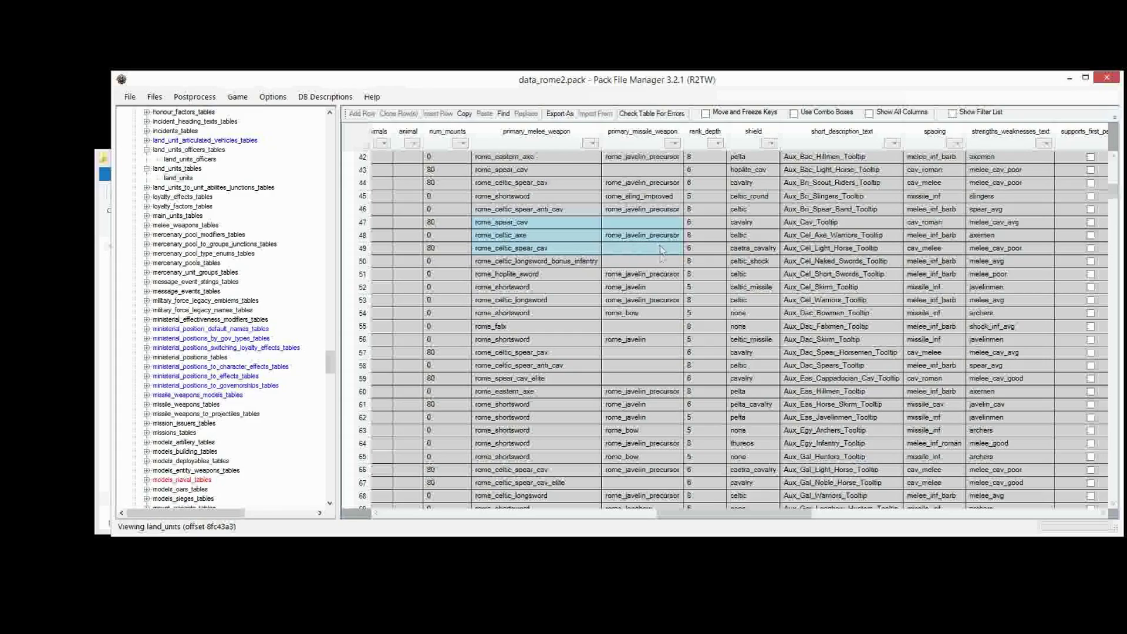
pyautogui.moveTo(754, 222); pyautogui.dragTo(759, 262)
pyautogui.click(678, 509)
pyautogui.moveTo(704, 514); pyautogui.dragTo(1112, 542)
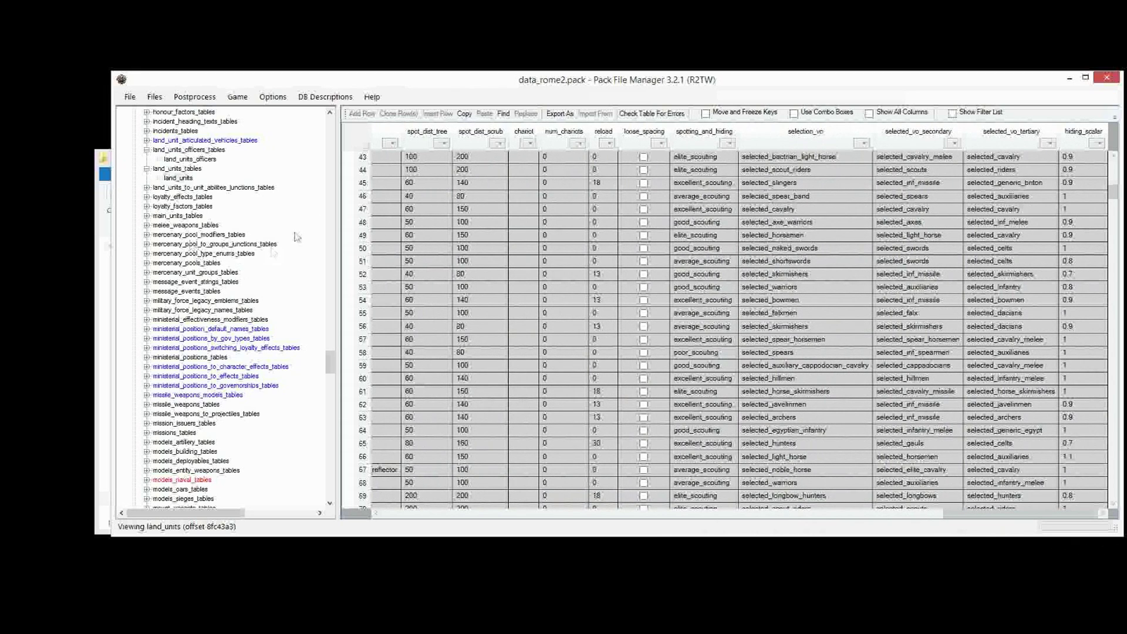
# Open unit_armour_types in unit_armour_types_tables
pyautogui.moveTo(330, 362); pyautogui.dragTo(314, 440)
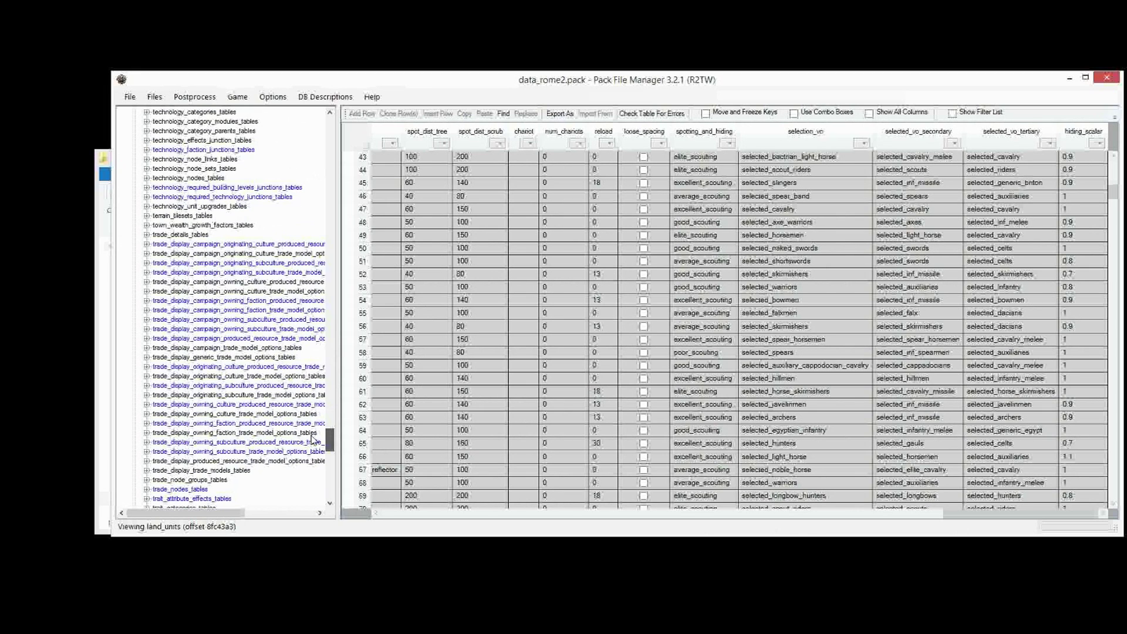
pyautogui.moveTo(313, 439); pyautogui.dragTo(330, 459)
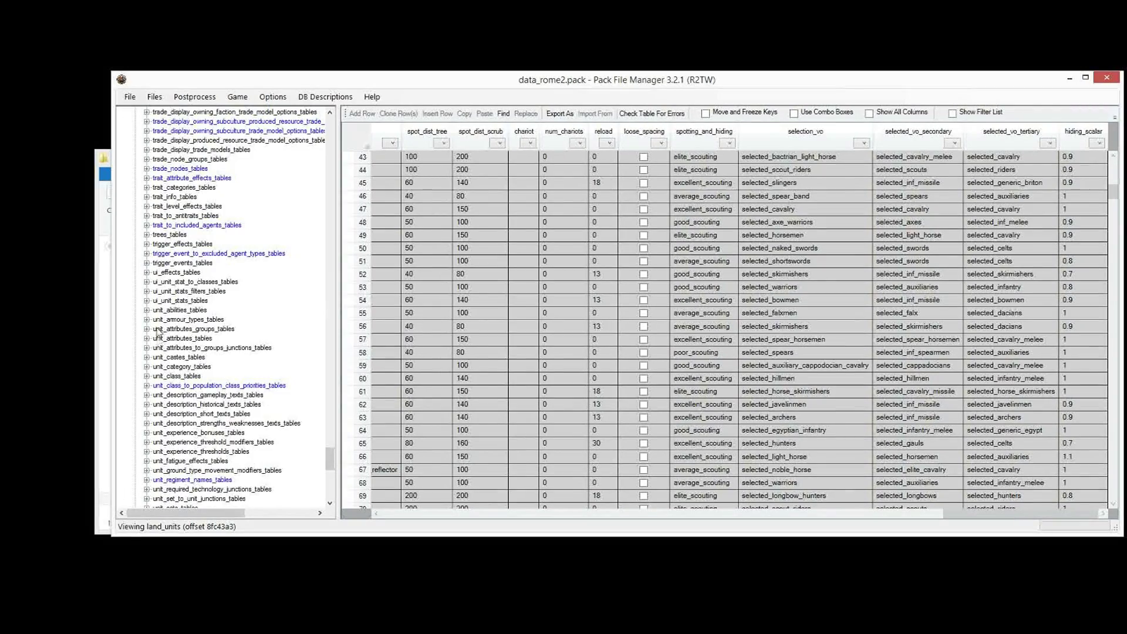
pyautogui.scroll(-3, 152, 376)
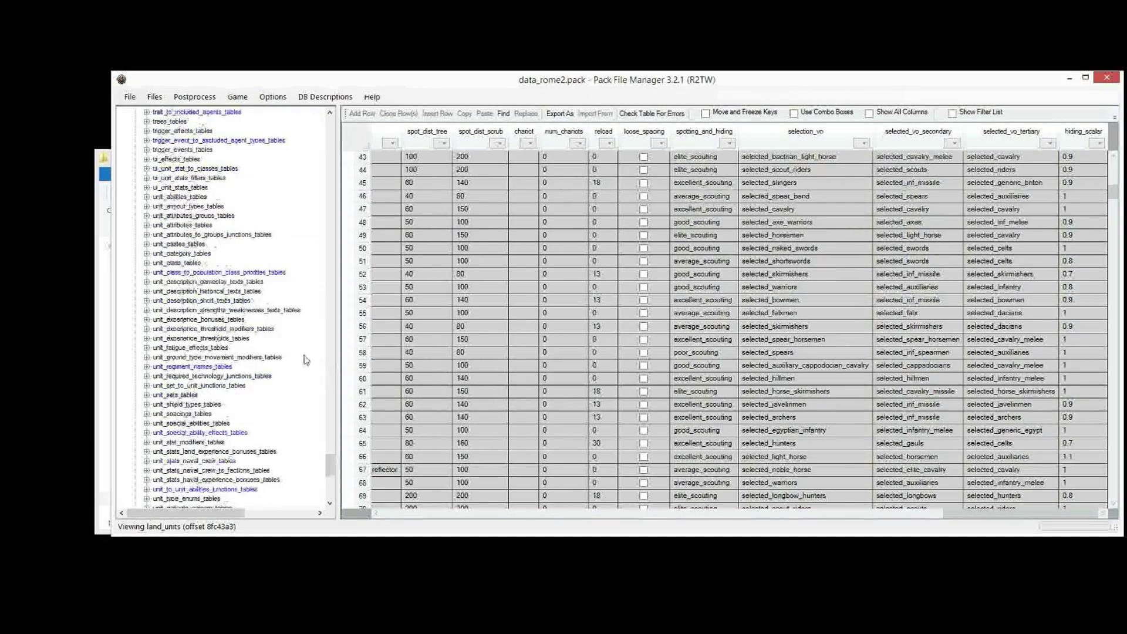
pyautogui.click(161, 236)
pyautogui.press('Right')
pyautogui.click(183, 244)
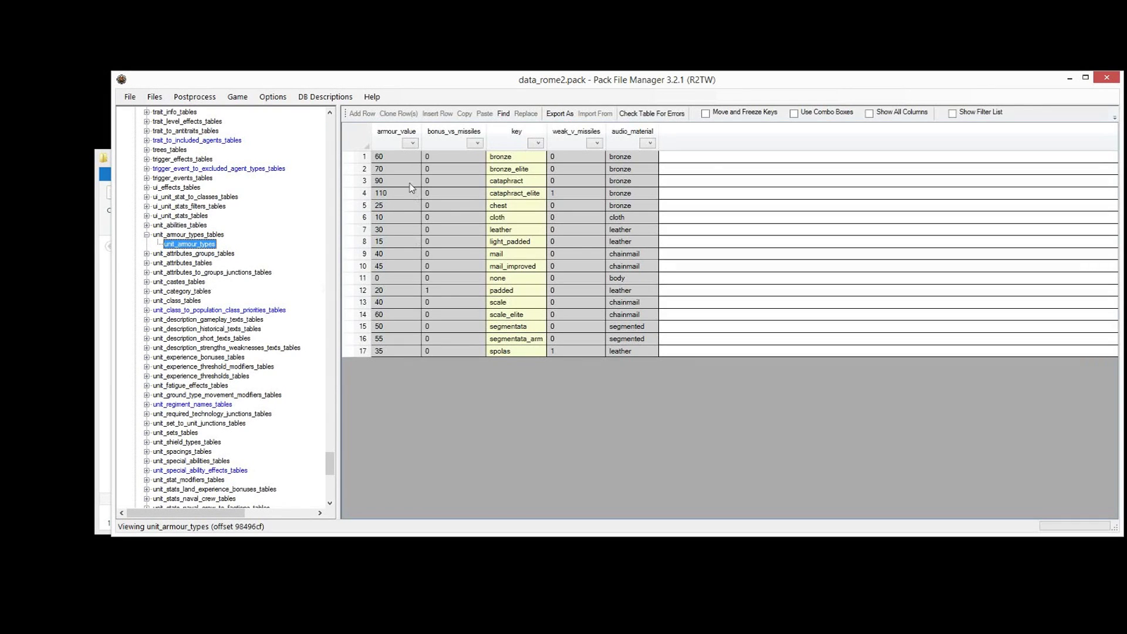
# Examine the armour_value, weak_v_missiles, key and audio_material columns of unit_armour_types
pyautogui.moveTo(404, 157); pyautogui.dragTo(392, 303)
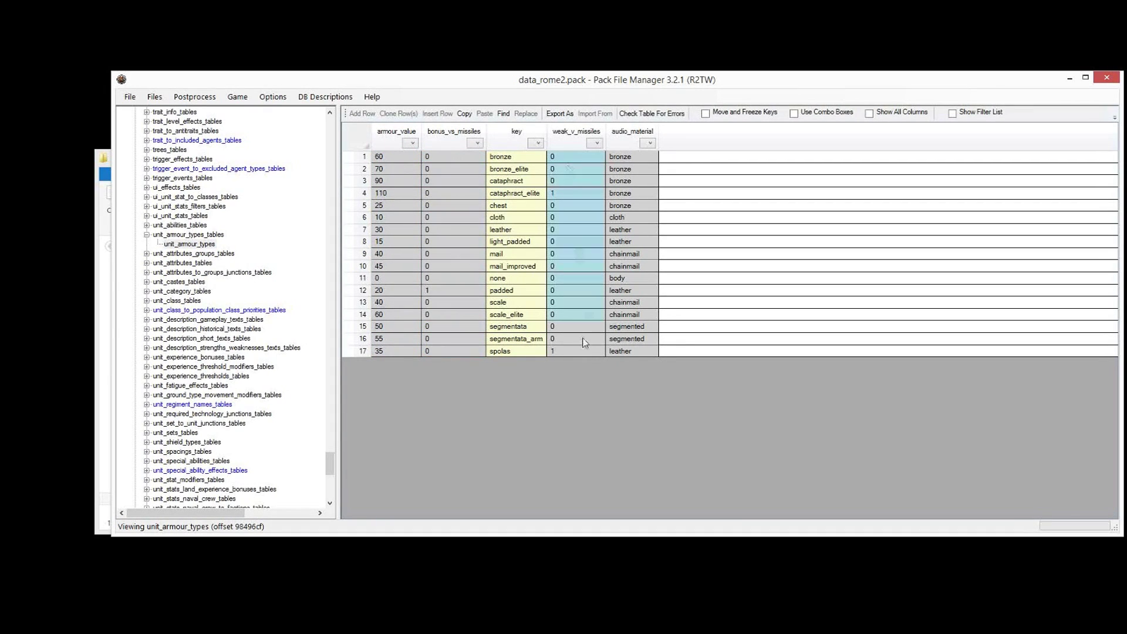
pyautogui.moveTo(496, 158); pyautogui.dragTo(530, 352)
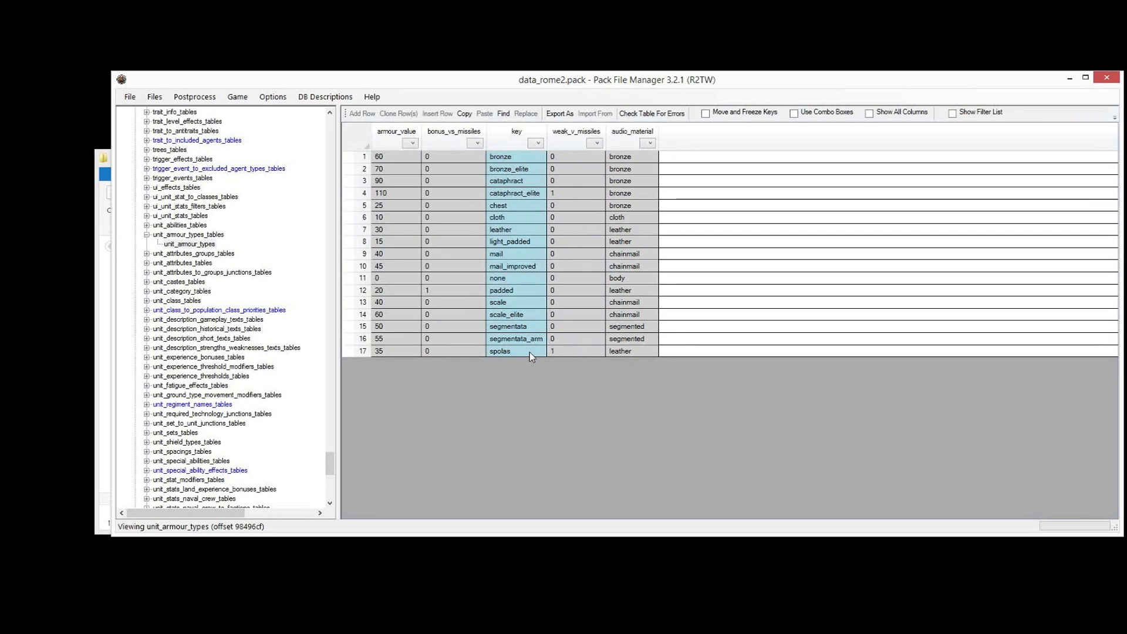
pyautogui.click(626, 158)
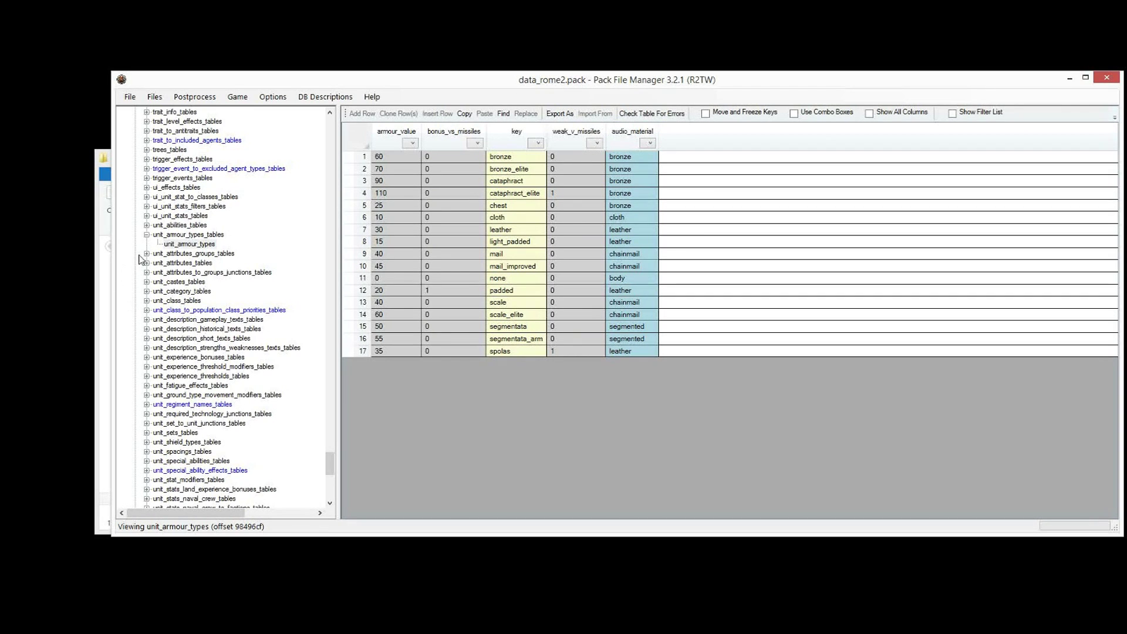
# Open unit_shield_types in unit_shield_types_tables
pyautogui.click(126, 313)
pyautogui.scroll(-4, 126, 313)
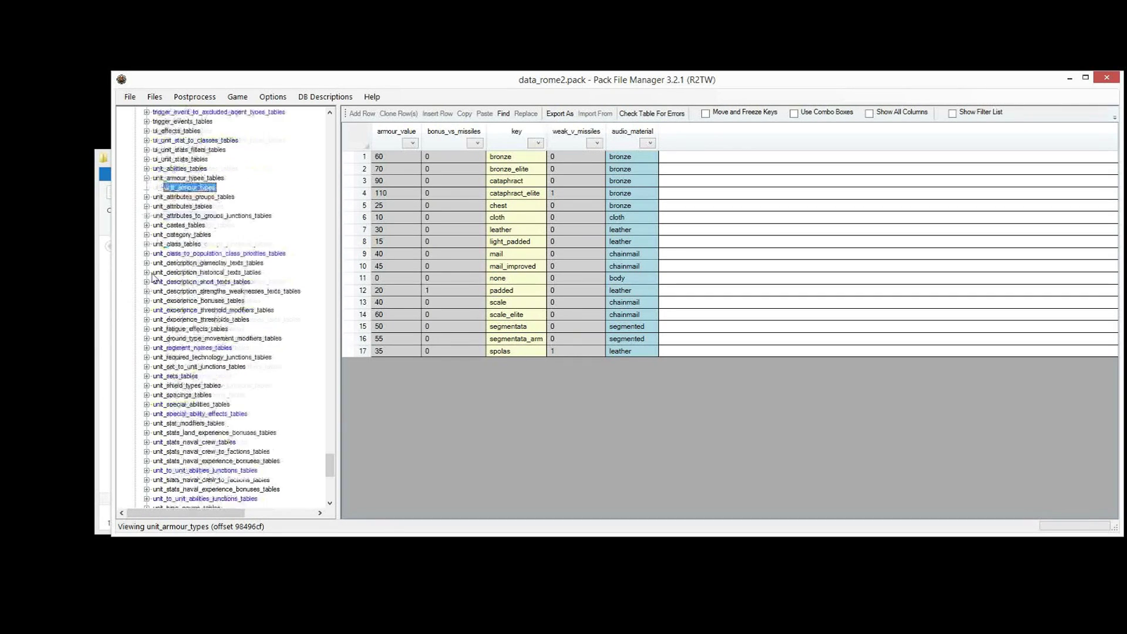
pyautogui.click(147, 330)
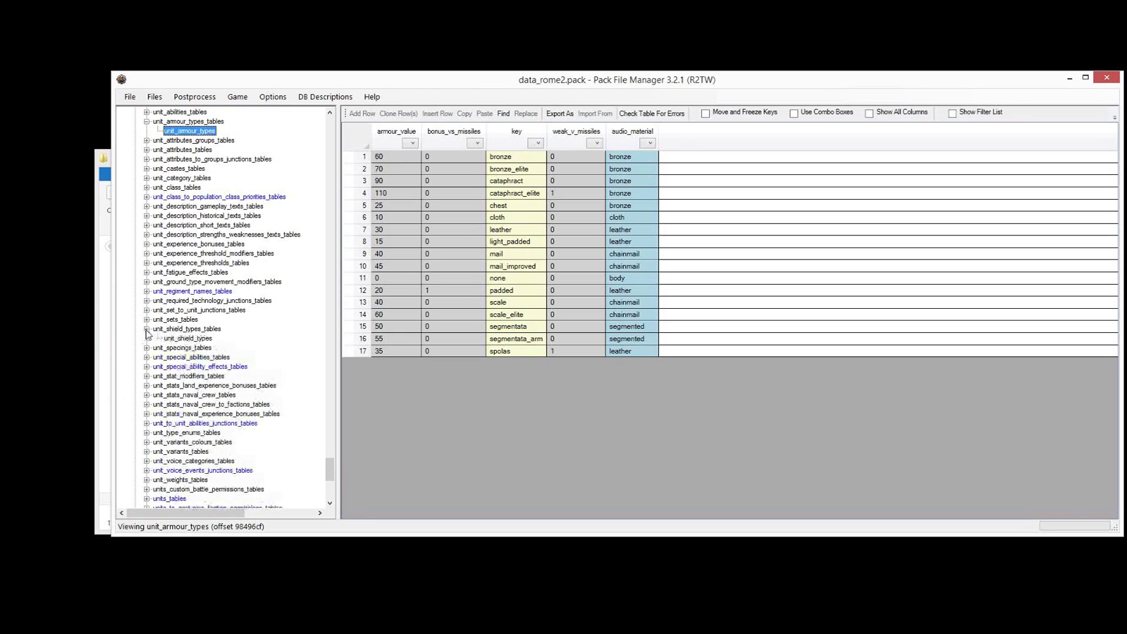
pyautogui.click(186, 338)
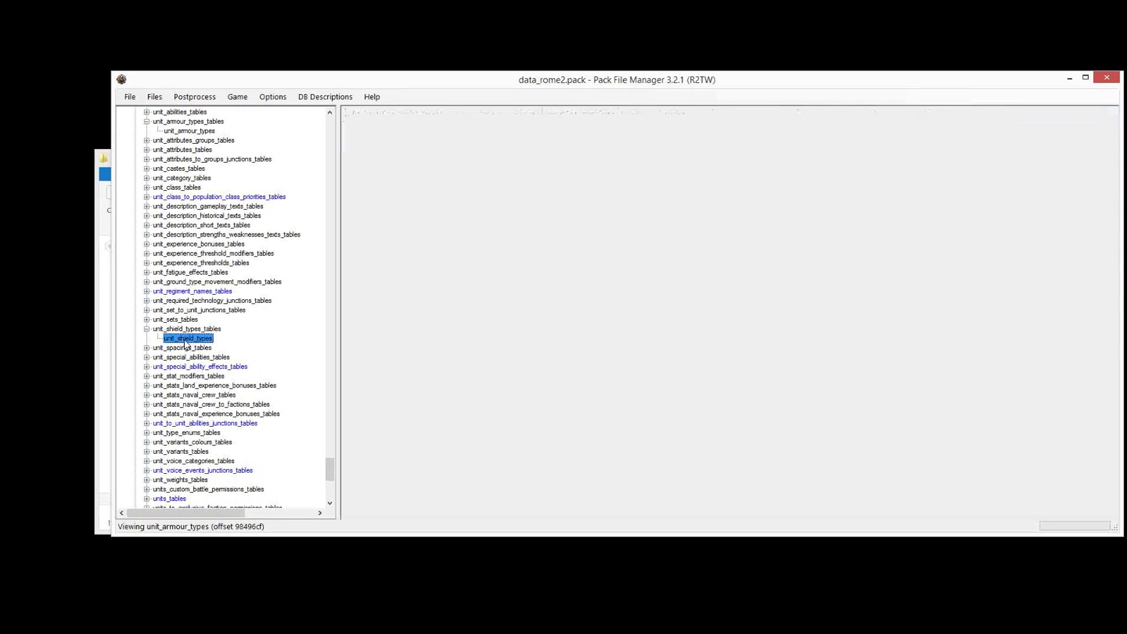
pyautogui.click(493, 242)
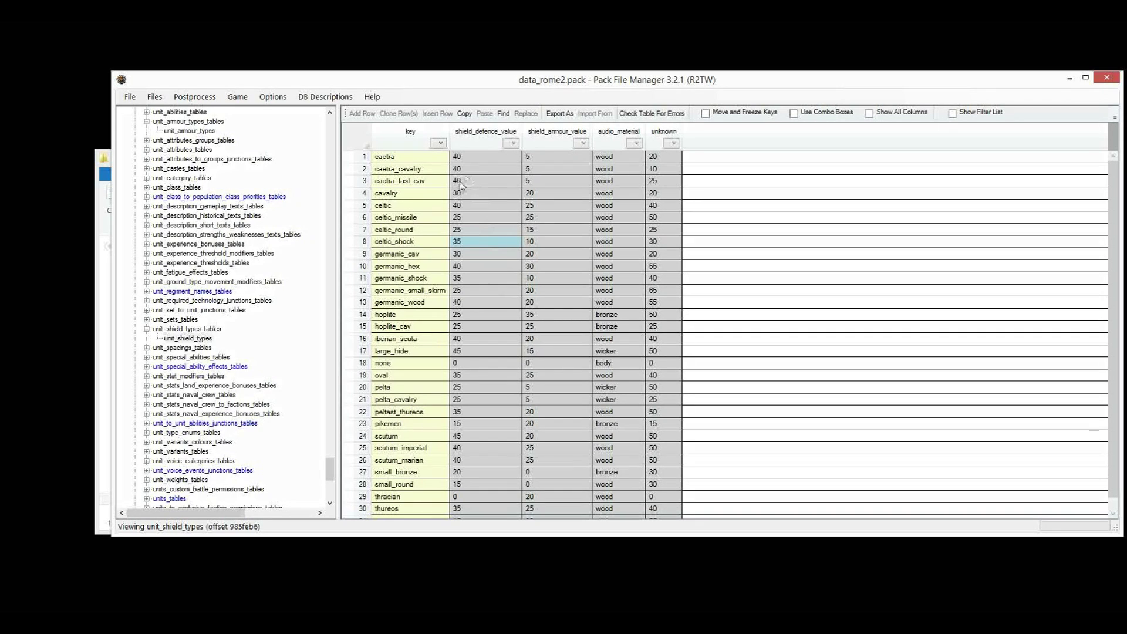
# Examine the key, shield_defence_value, shield_armour_value, unknown and audio_material columns of unit_shield_types
pyautogui.moveTo(424, 156); pyautogui.dragTo(427, 403)
pyautogui.moveTo(470, 157); pyautogui.dragTo(459, 405)
pyautogui.moveTo(552, 162); pyautogui.dragTo(534, 500)
pyautogui.moveTo(662, 159); pyautogui.dragTo(643, 457)
pyautogui.click(660, 160)
pyautogui.moveTo(620, 159); pyautogui.dragTo(624, 480)
pyautogui.click(291, 356)
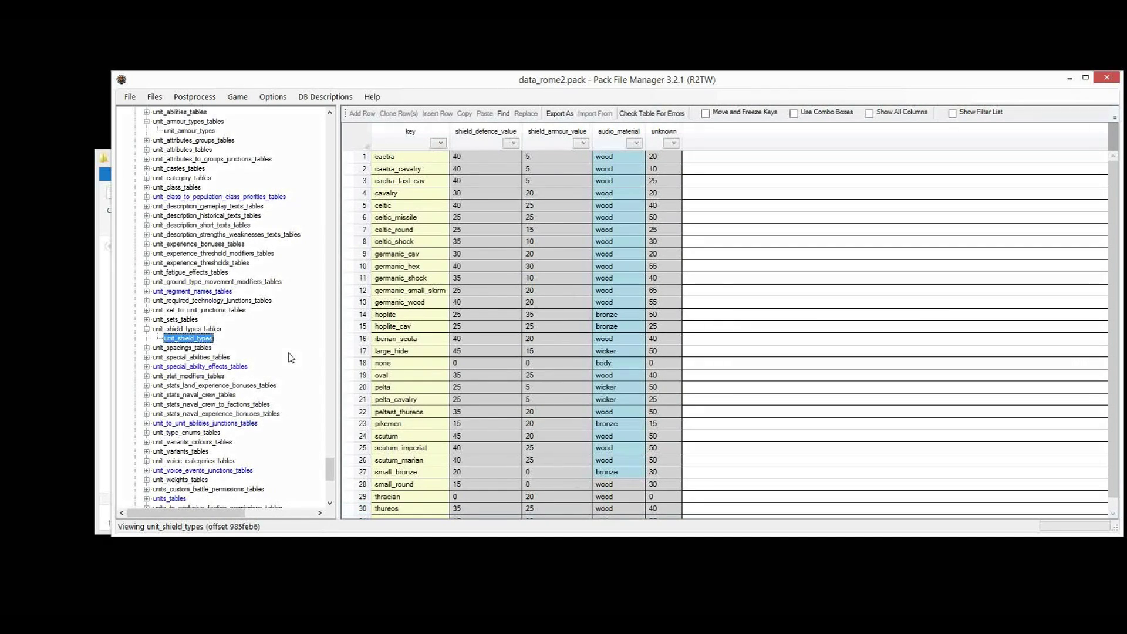
# Open melee_weapons in melee_weapons_tables
pyautogui.scroll(-7, 287, 358)
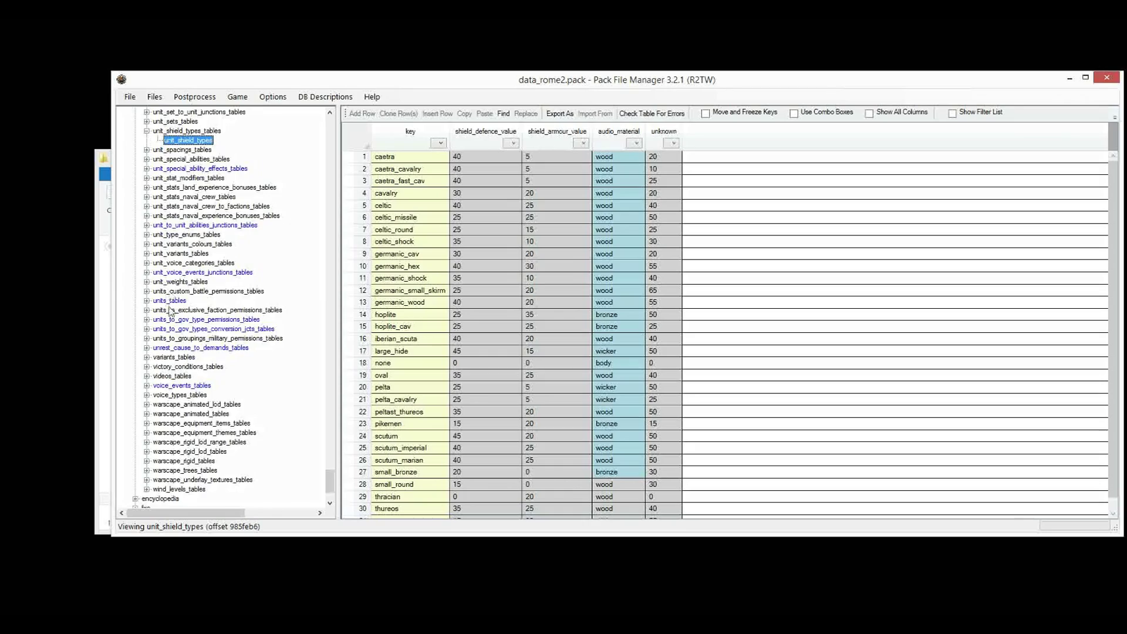
pyautogui.scroll(4, 206, 352)
pyautogui.moveTo(330, 474); pyautogui.dragTo(346, 373)
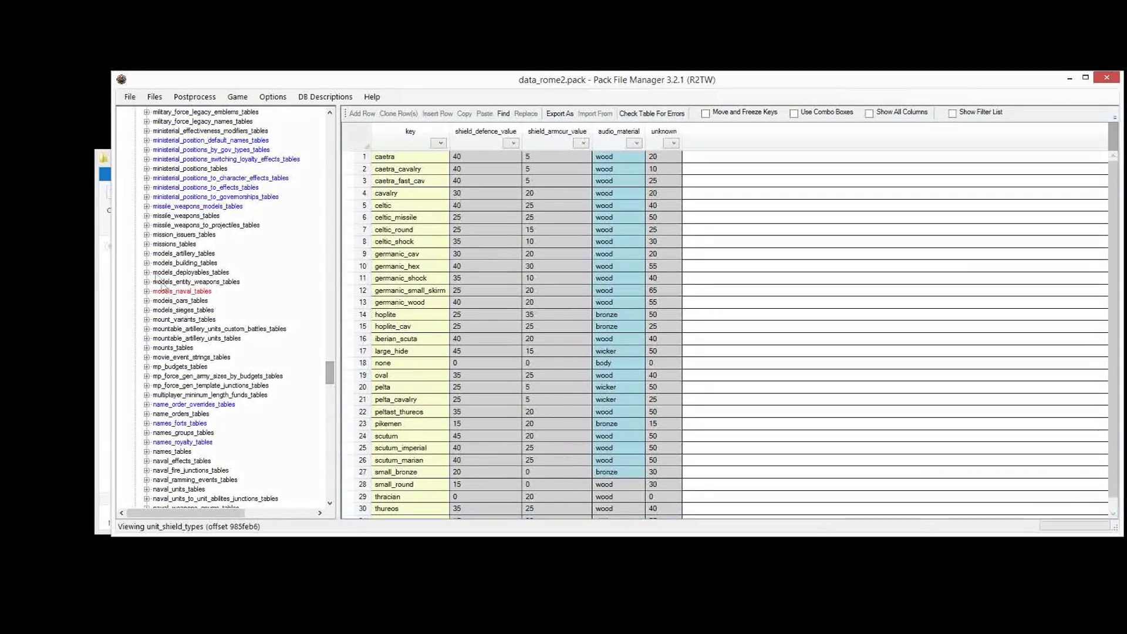
pyautogui.scroll(5, 170, 211)
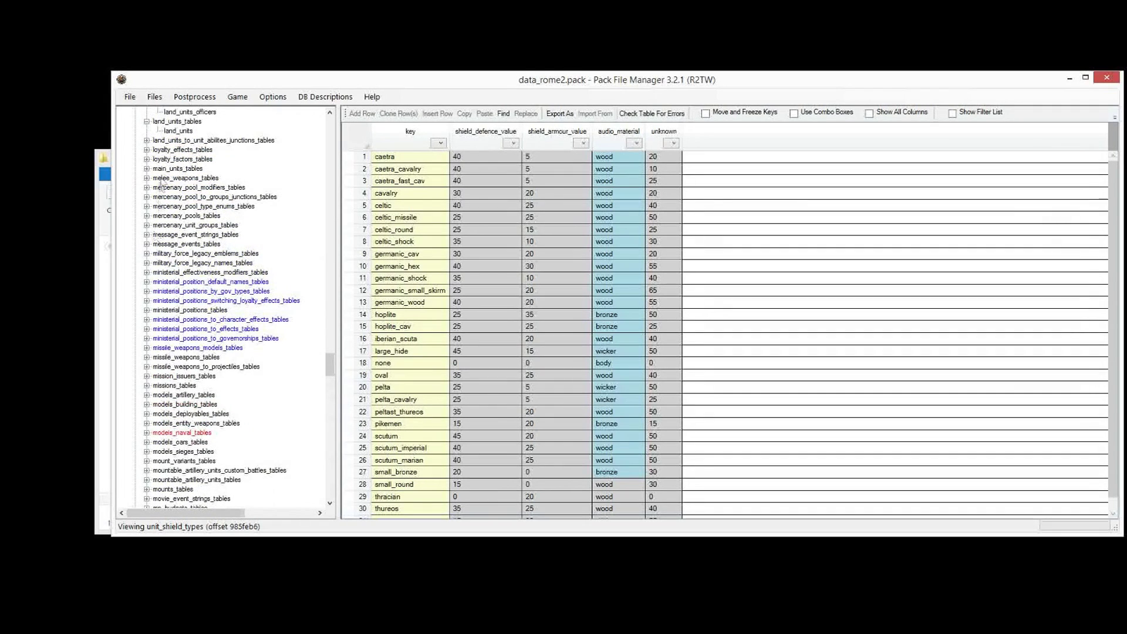
pyautogui.doubleClick(188, 198)
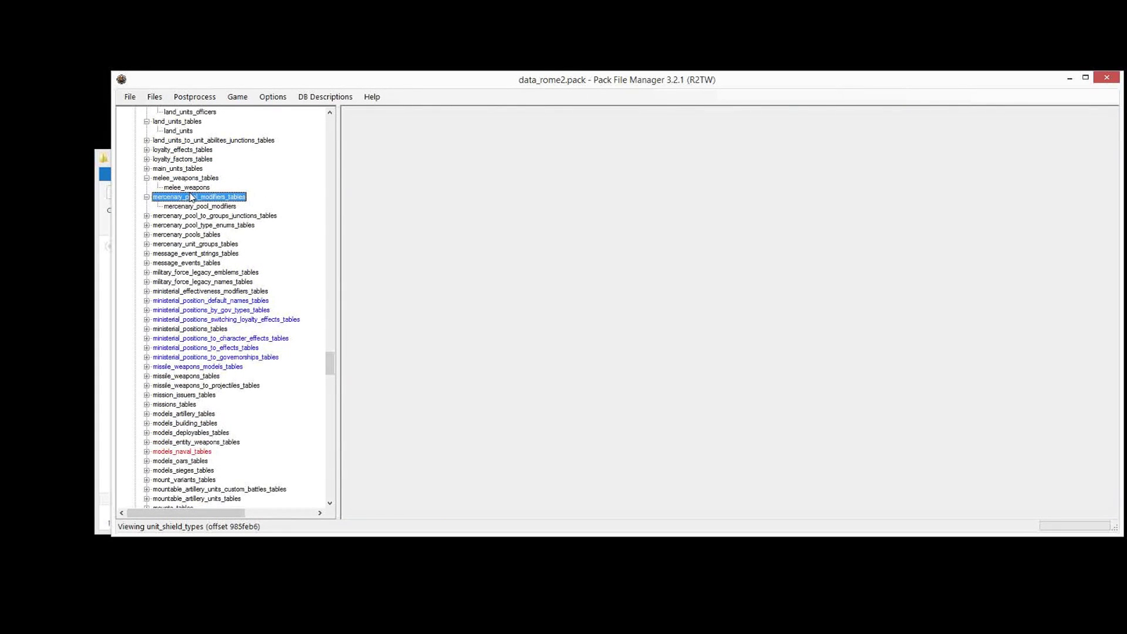
pyautogui.click(188, 187)
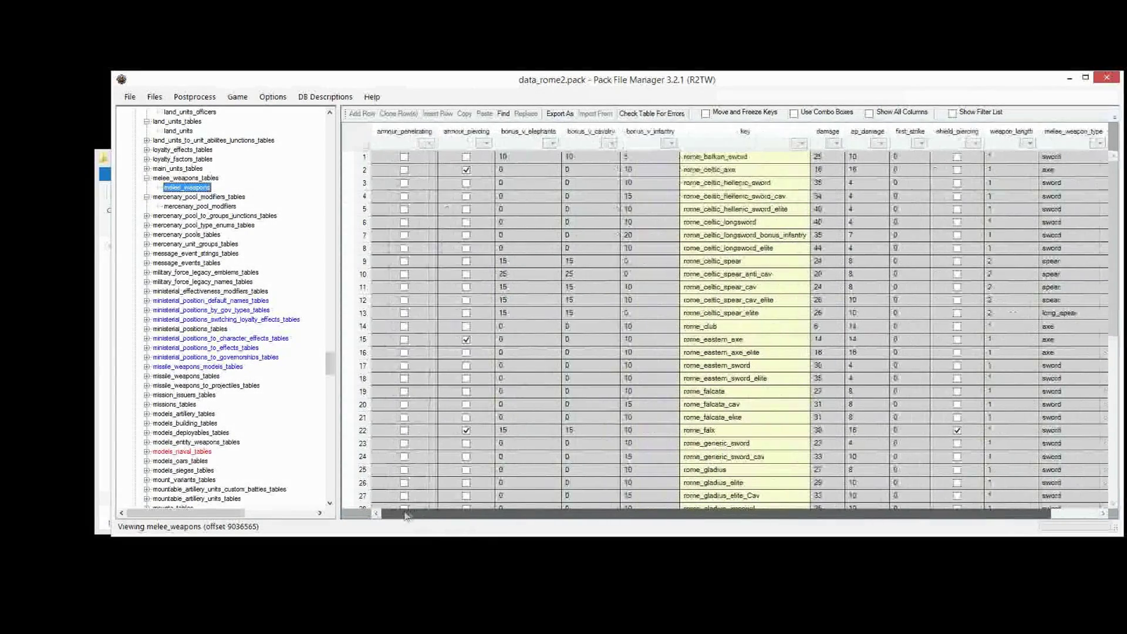
# Examine the armour_penetrating, armour_piercing and elephant, cavalry and infantry bonus columns of melee_weapons
pyautogui.moveTo(409, 163); pyautogui.dragTo(479, 457)
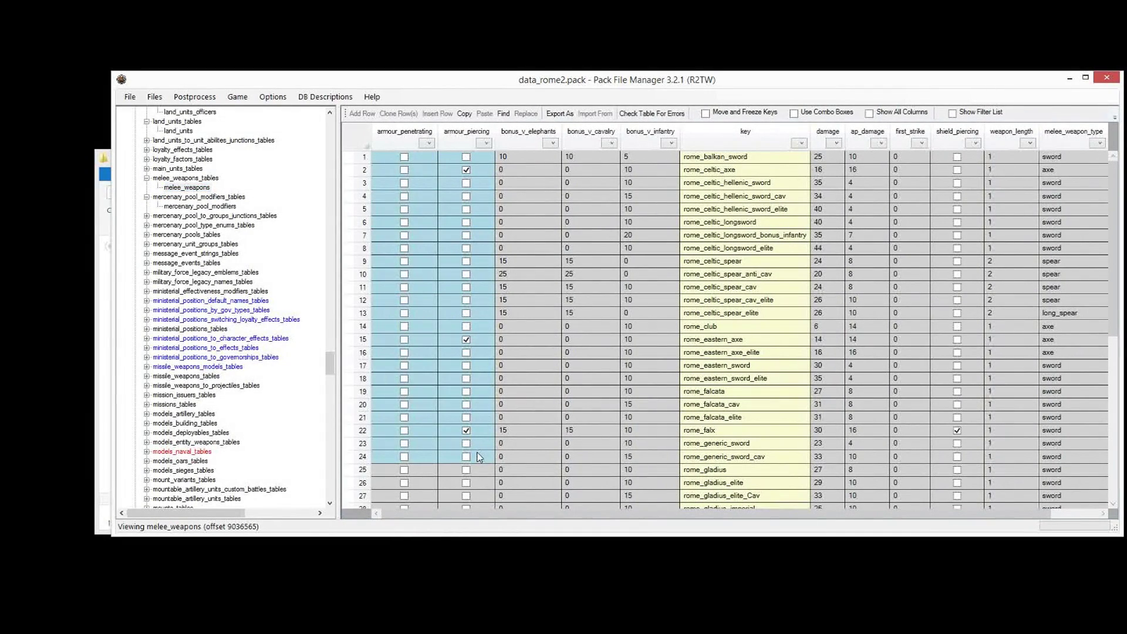
pyautogui.click(502, 170)
pyautogui.moveTo(519, 513); pyautogui.dragTo(571, 513)
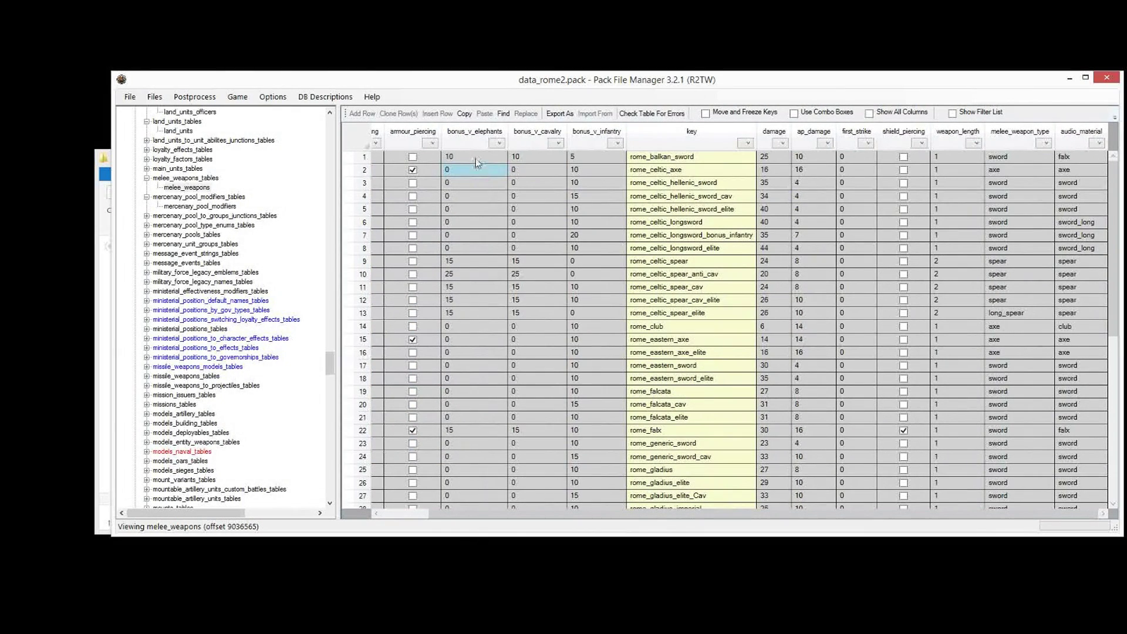
pyautogui.moveTo(477, 158); pyautogui.dragTo(512, 358)
pyautogui.keyDown('shift'); pyautogui.click(624, 162); pyautogui.keyUp('shift')
pyautogui.moveTo(626, 167); pyautogui.dragTo(598, 306)
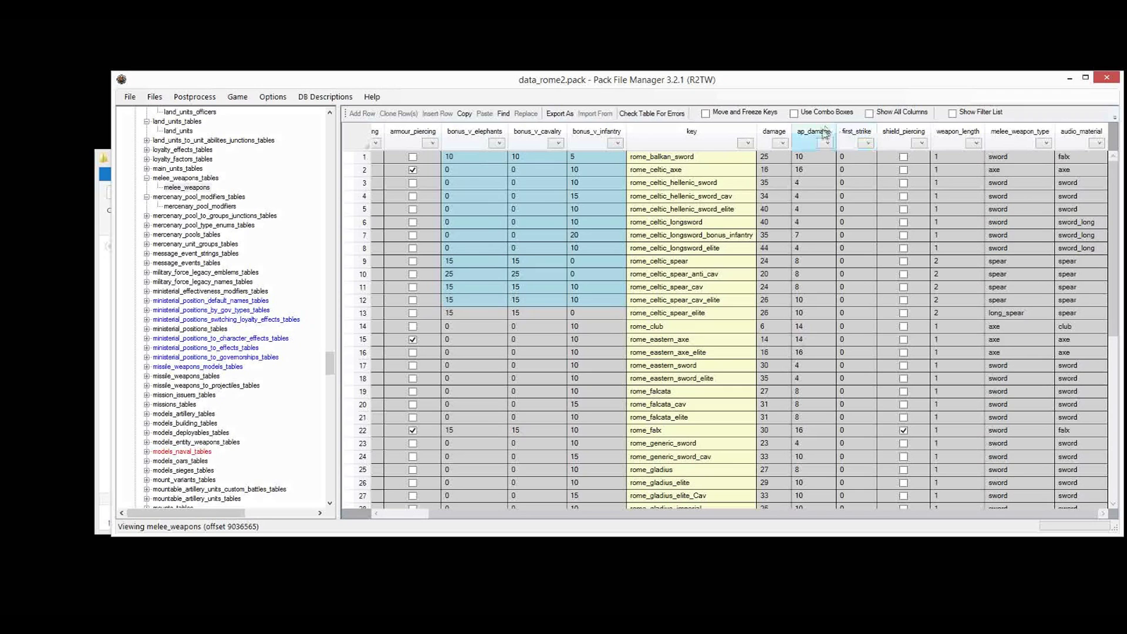
# Compare the ap_damage and damage columns of melee_weapons with the unit bonuses and weapon keys
pyautogui.moveTo(810, 156); pyautogui.dragTo(810, 248)
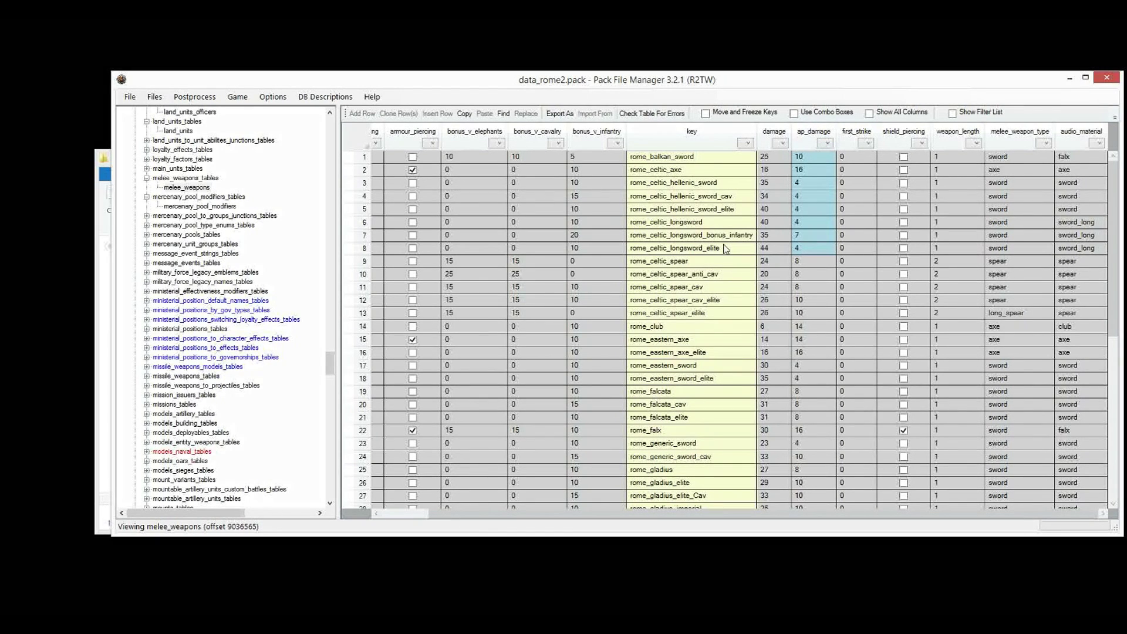
pyautogui.click(797, 182)
pyautogui.click(552, 210)
pyautogui.moveTo(443, 161); pyautogui.dragTo(605, 222)
pyautogui.click(688, 200)
pyautogui.moveTo(687, 157); pyautogui.dragTo(688, 287)
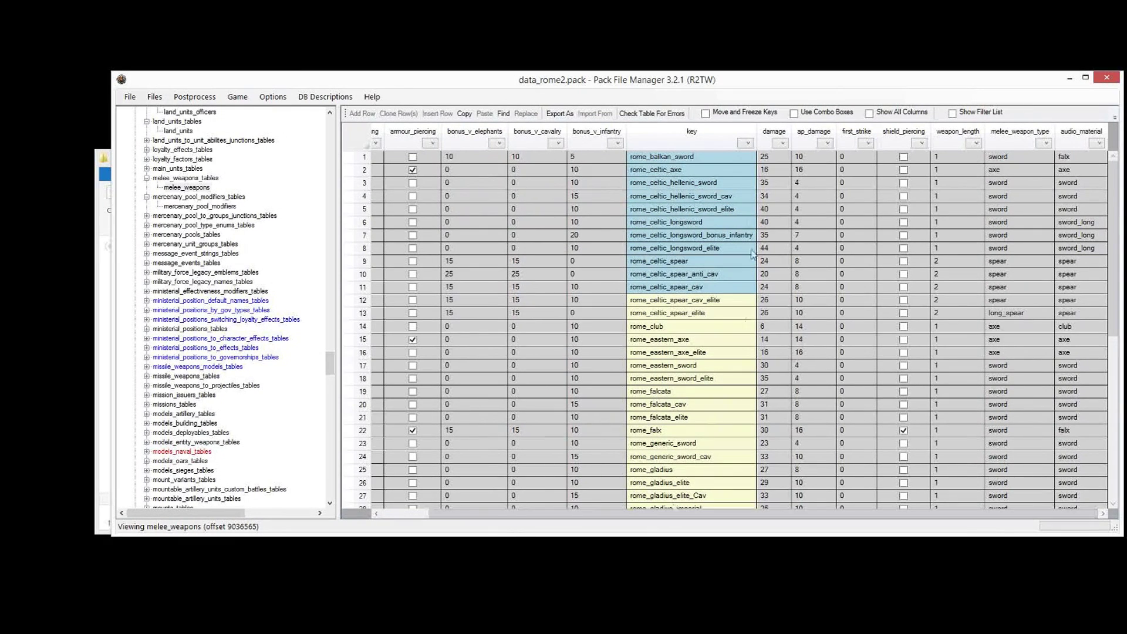
pyautogui.moveTo(774, 158); pyautogui.dragTo(784, 302)
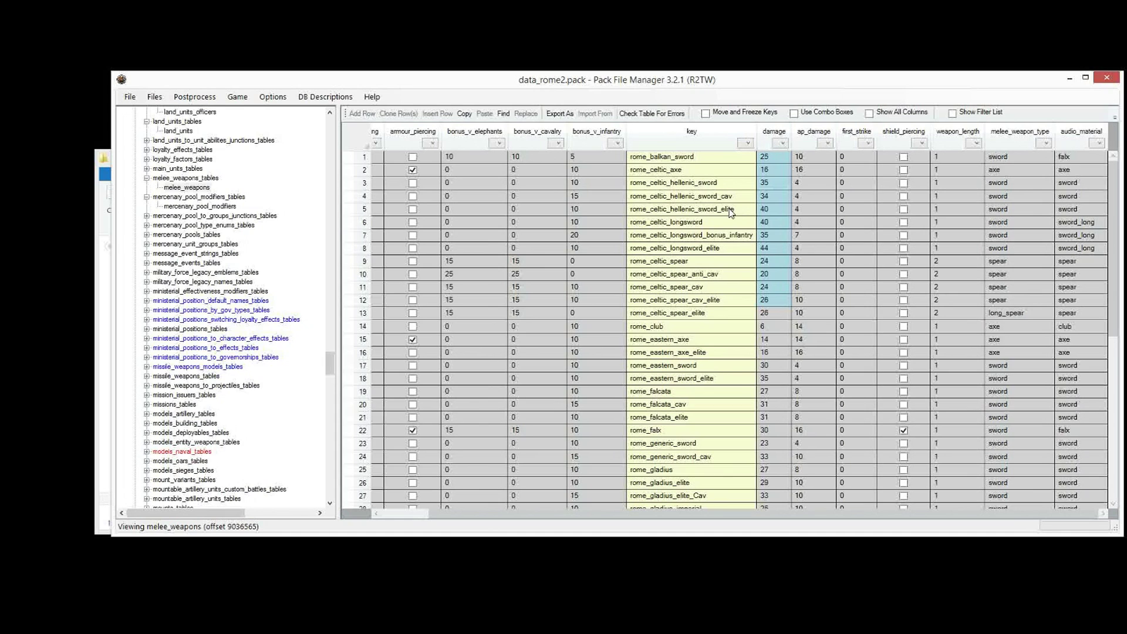
# Examine the ap_damage, first_strike, shield_piercing and weapon_length columns of melee_weapons
pyautogui.moveTo(799, 157); pyautogui.dragTo(822, 242)
pyautogui.moveTo(844, 157); pyautogui.dragTo(858, 422)
pyautogui.moveTo(948, 157); pyautogui.dragTo(942, 356)
pyautogui.moveTo(944, 359); pyautogui.dragTo(948, 404)
pyautogui.moveTo(855, 157); pyautogui.dragTo(858, 248)
pyautogui.moveTo(930, 158); pyautogui.dragTo(913, 475)
# Examine the melee_weapon_type and audio_material columns of melee_weapons, including the rome_celtic_axe row
pyautogui.moveTo(1016, 162); pyautogui.dragTo(1077, 354)
pyautogui.moveTo(1013, 164); pyautogui.dragTo(1008, 391)
pyautogui.scroll(-8, 961, 420)
pyautogui.scroll(8, 914, 444)
pyautogui.moveTo(1024, 326); pyautogui.dragTo(1012, 311)
pyautogui.click(1006, 171)
pyautogui.click(663, 170)
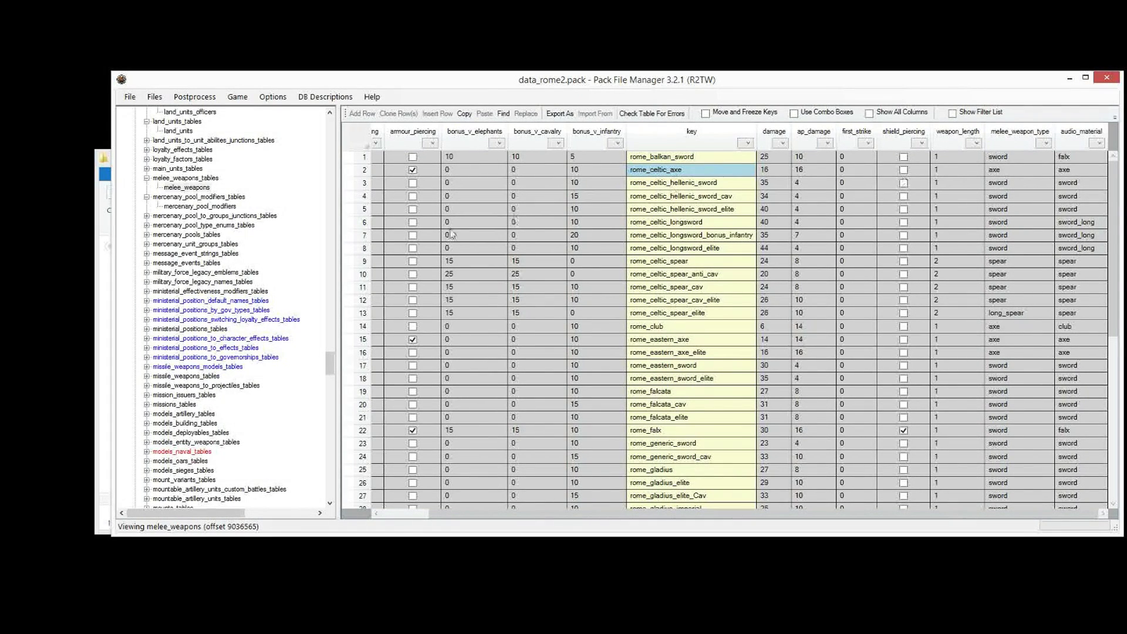
# Open missile_weapons in missile_weapons_tables and examine its key, precursor, default_projectile and can_fire_at_buildings columns
pyautogui.click(304, 191)
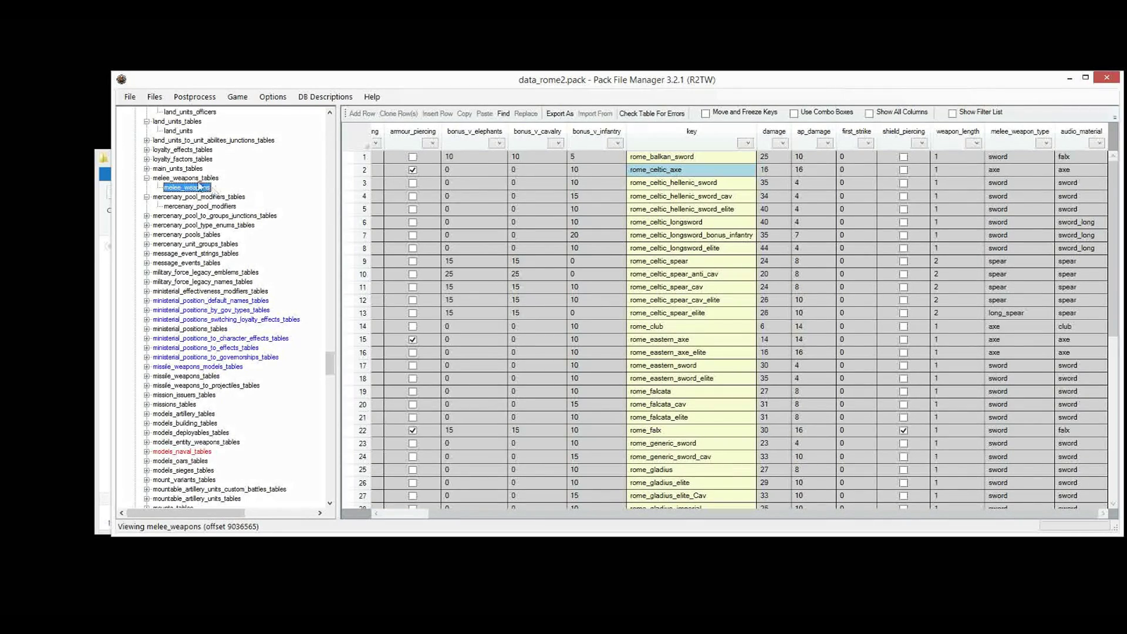
pyautogui.click(146, 178)
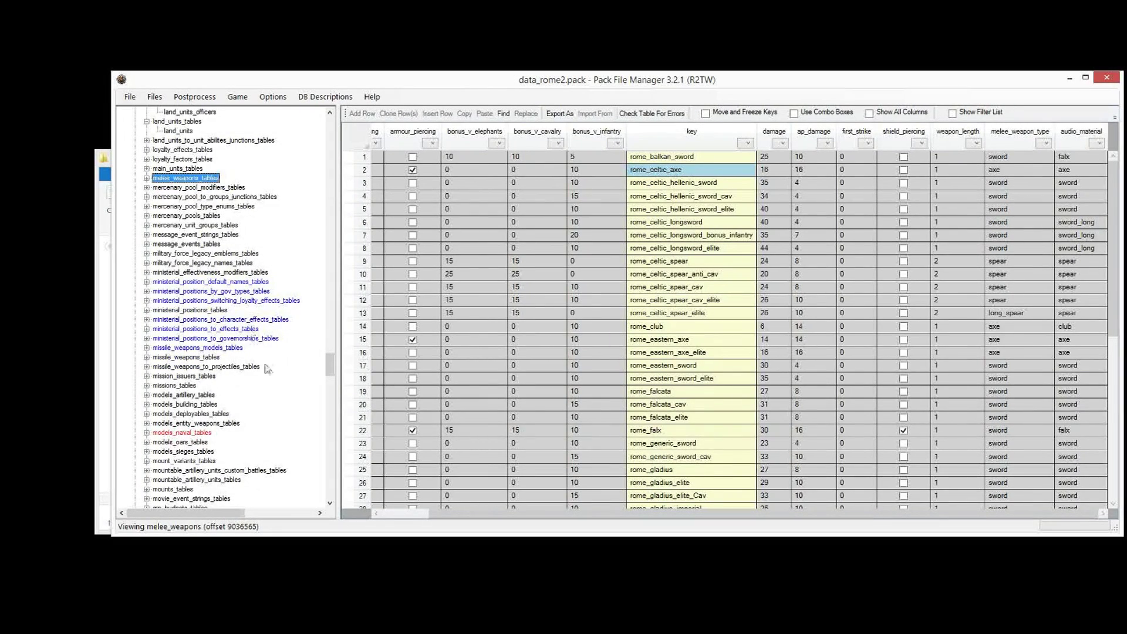
pyautogui.scroll(-8, 273, 361)
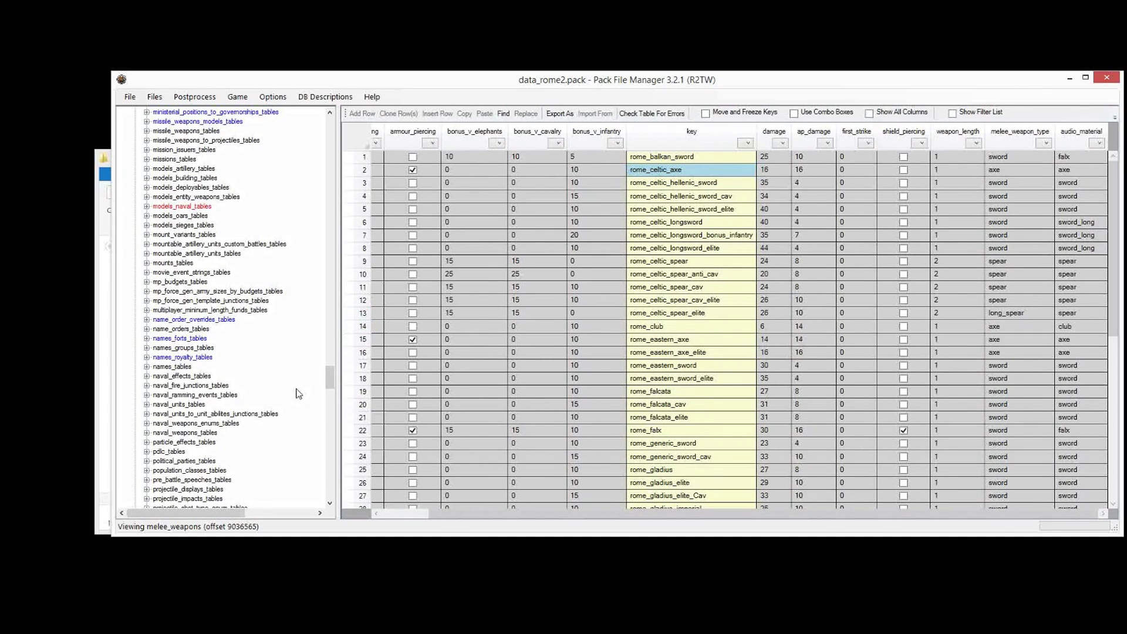
pyautogui.click(147, 132)
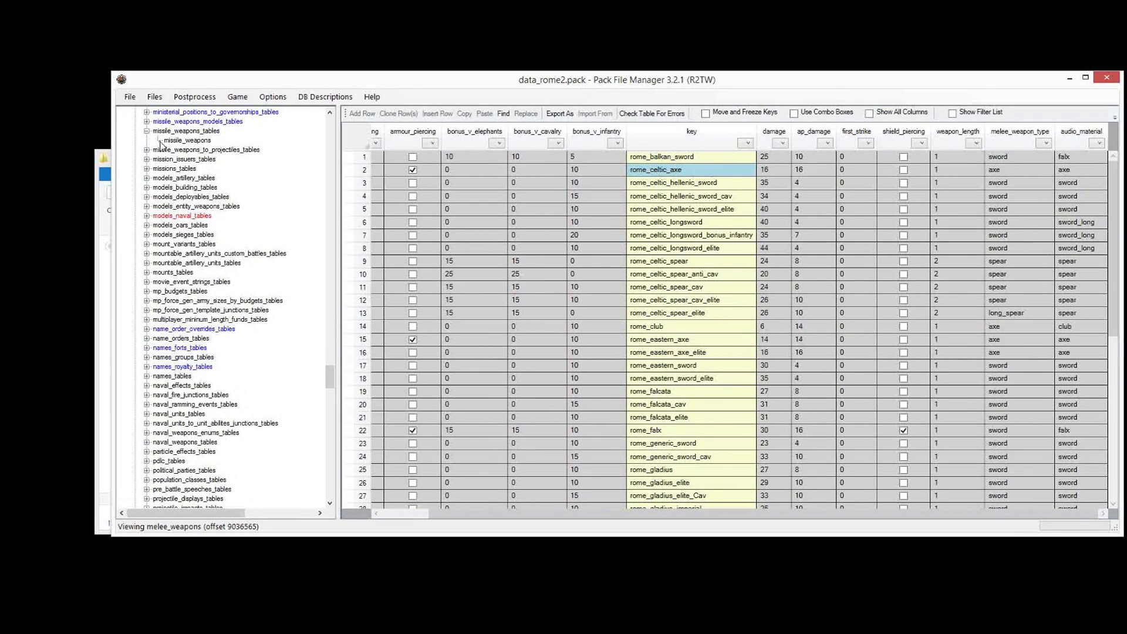
pyautogui.click(174, 141)
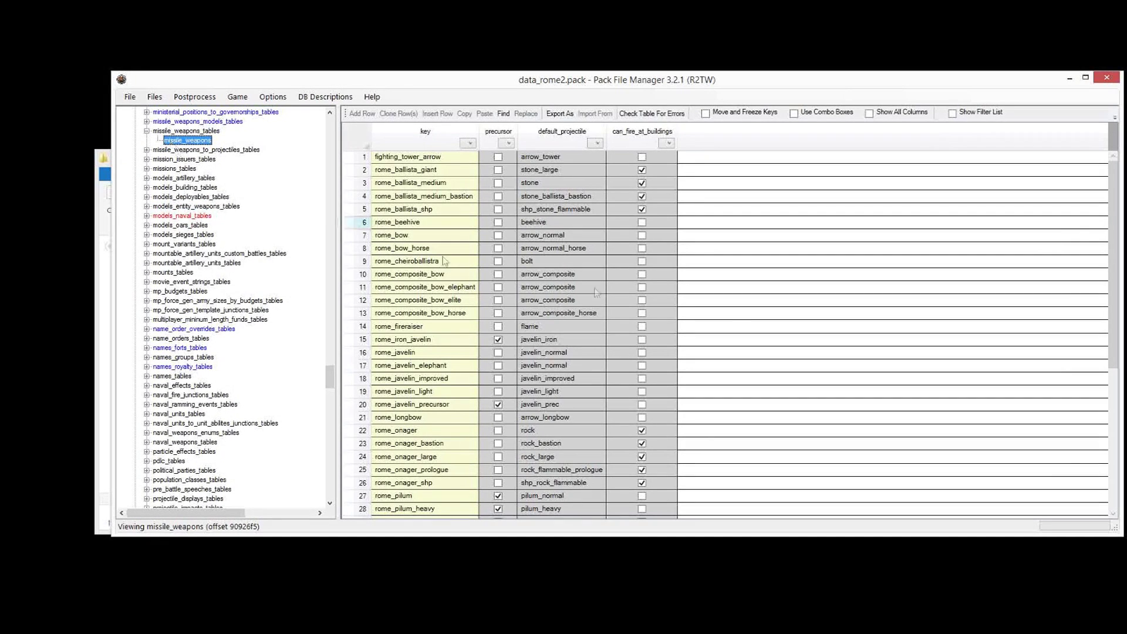
pyautogui.moveTo(412, 158); pyautogui.dragTo(689, 433)
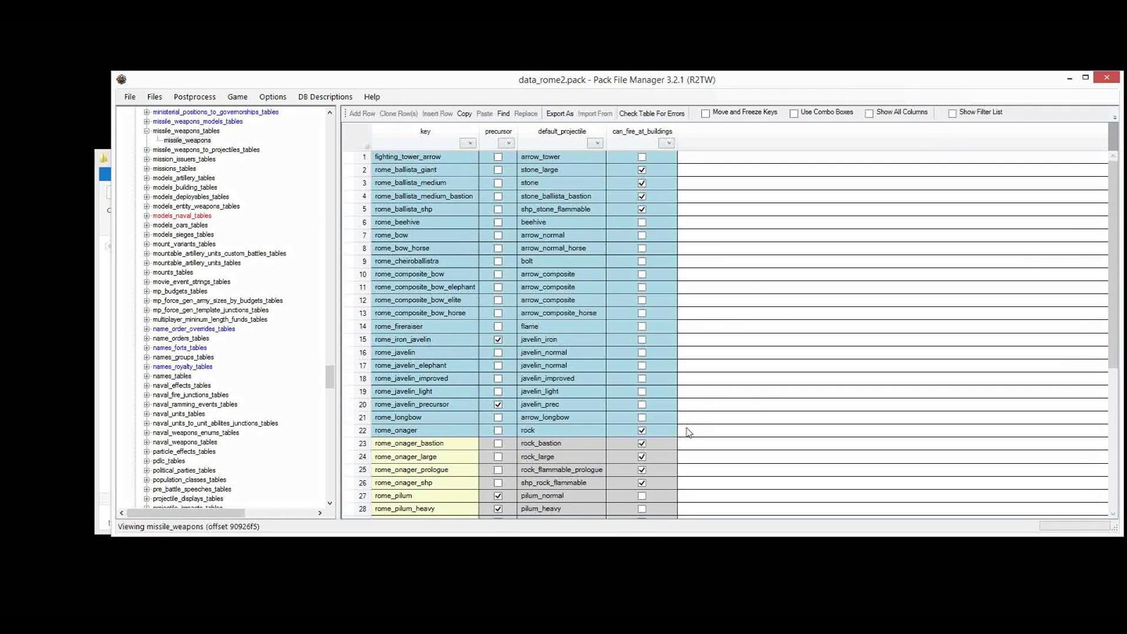
pyautogui.click(398, 170)
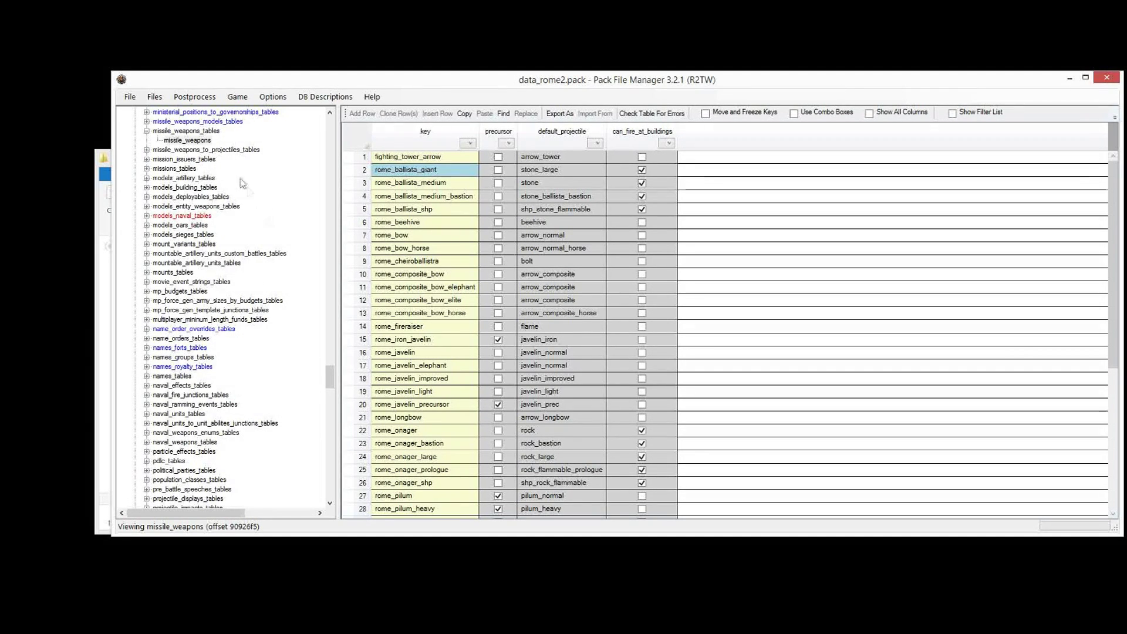
# Open missile_weapons_to_projectiles and filter its missile_weapon column to rome_composite_bow_elite
pyautogui.click(187, 150)
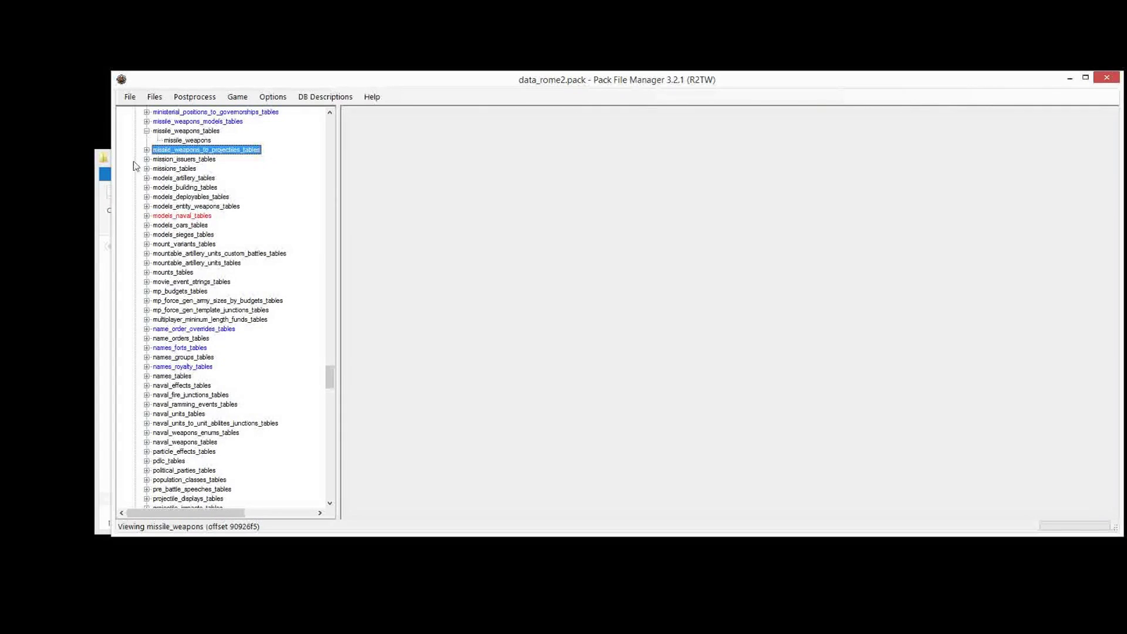
pyautogui.click(147, 150)
pyautogui.click(187, 159)
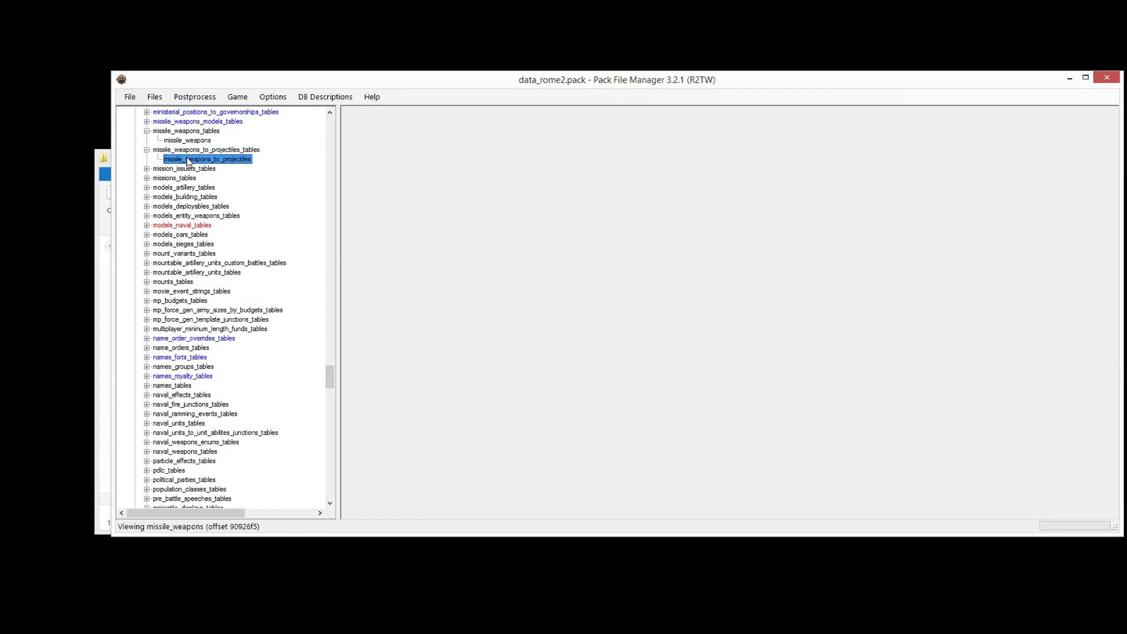
pyautogui.click(426, 195)
pyautogui.click(464, 144)
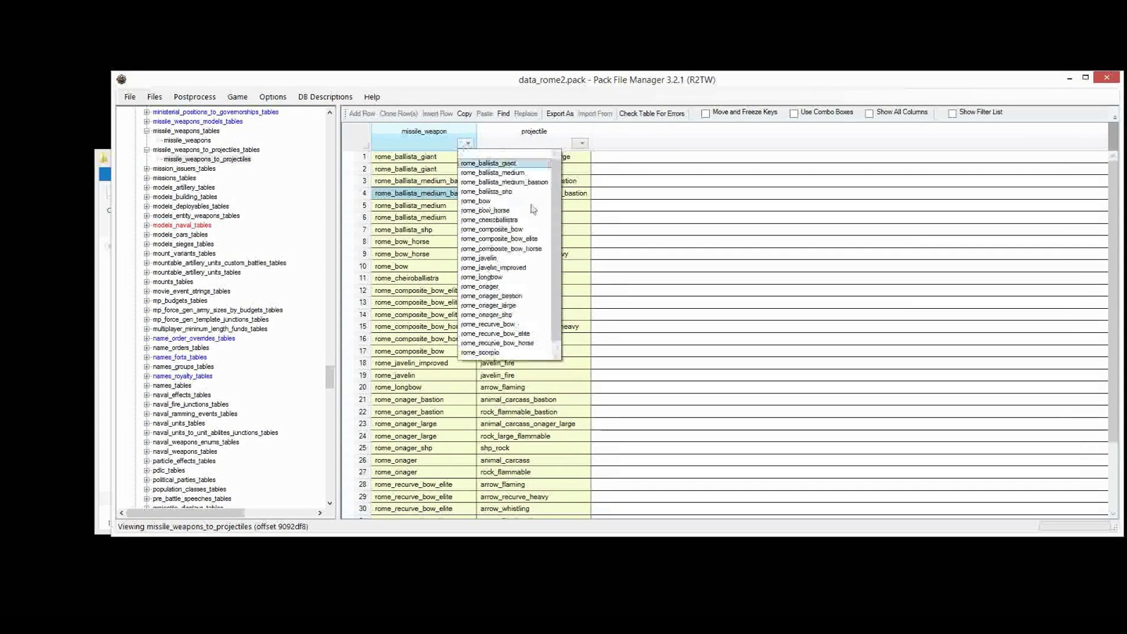
pyautogui.click(505, 240)
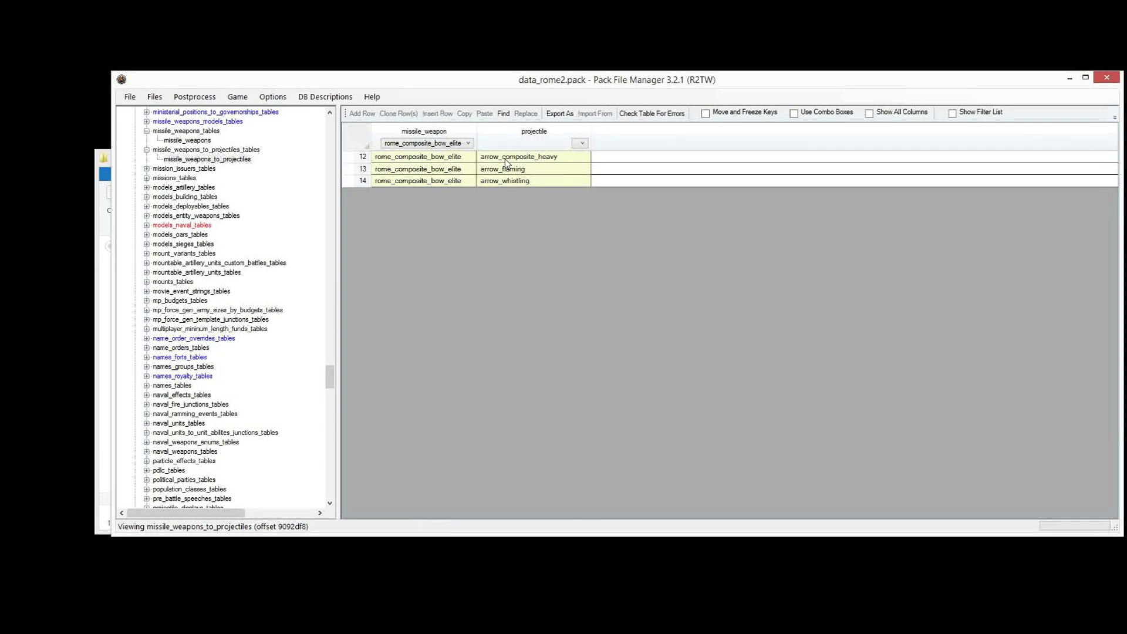
# Review the bow's linked projectiles, then open projectiles in projectiles_tables and examine its key column
pyautogui.moveTo(505, 157); pyautogui.dragTo(508, 180)
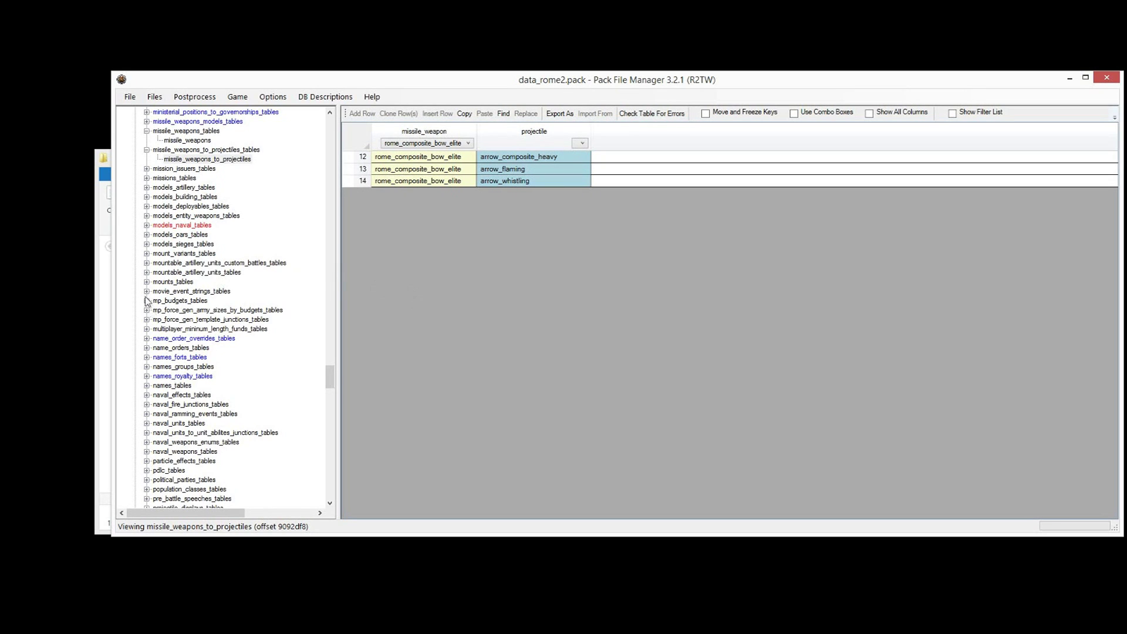
pyautogui.click(126, 367)
pyautogui.scroll(-3, 170, 318)
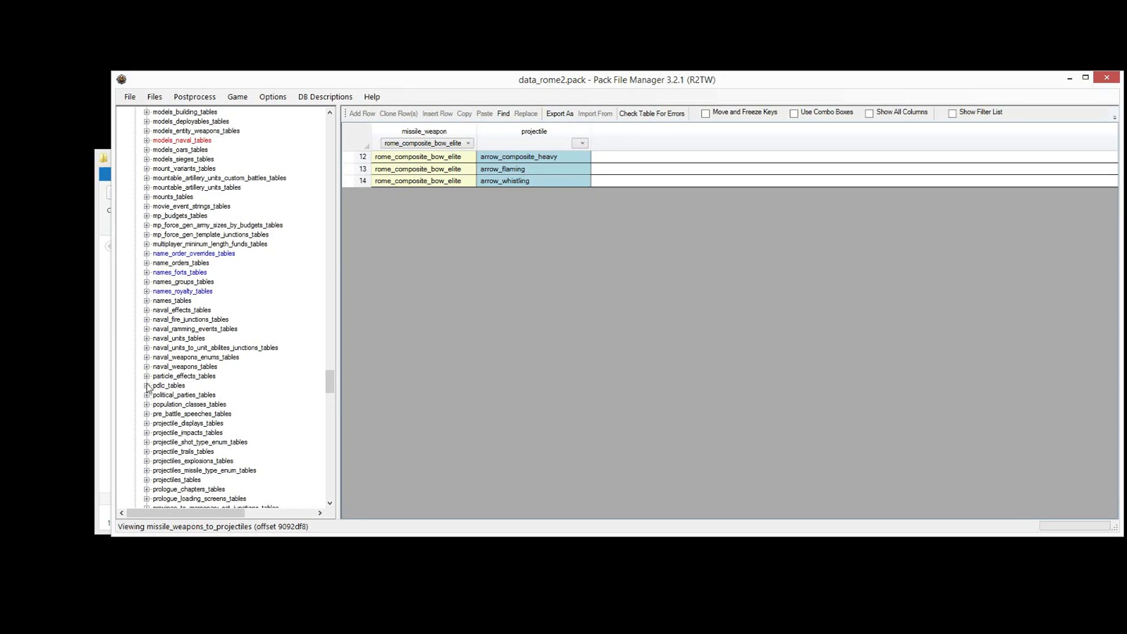
pyautogui.scroll(-4, 146, 390)
pyautogui.click(147, 366)
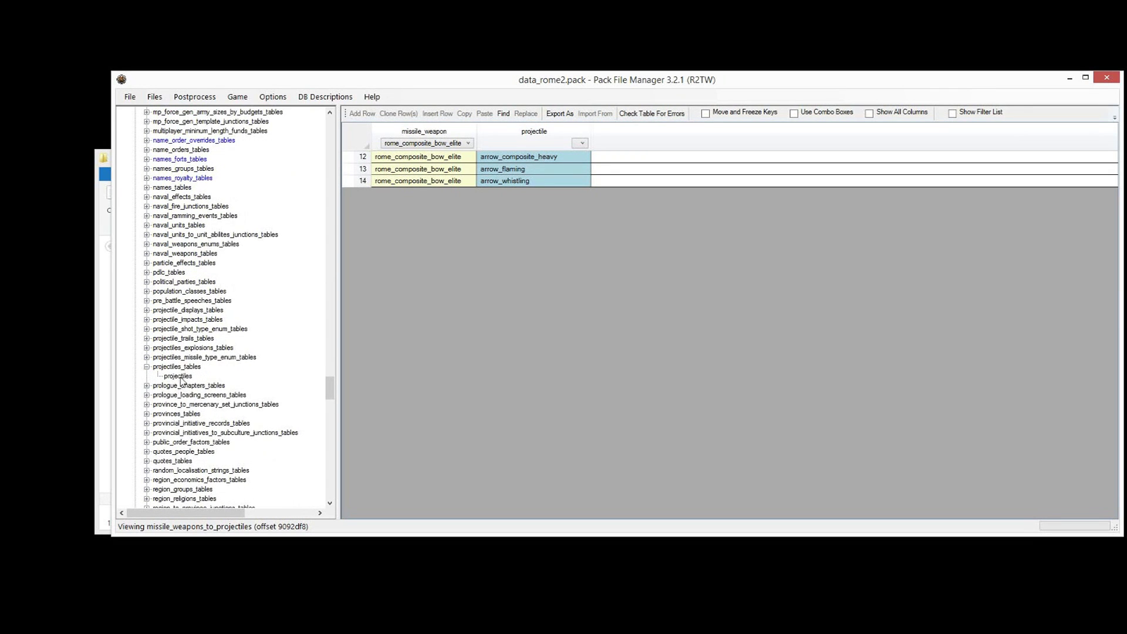
pyautogui.click(179, 376)
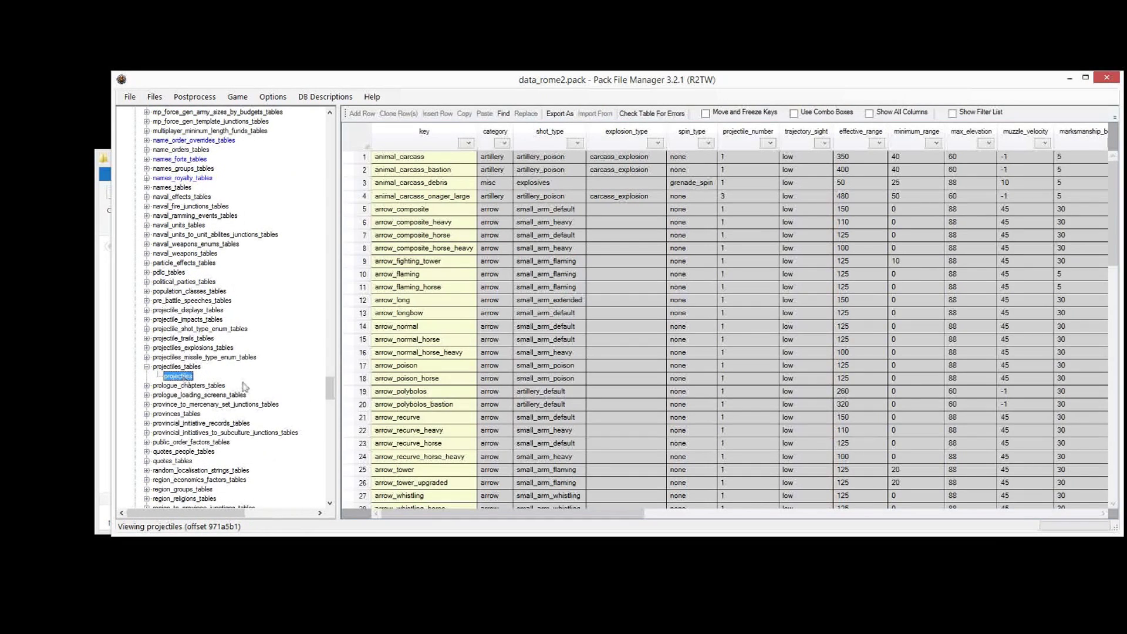
pyautogui.moveTo(461, 171); pyautogui.dragTo(461, 417)
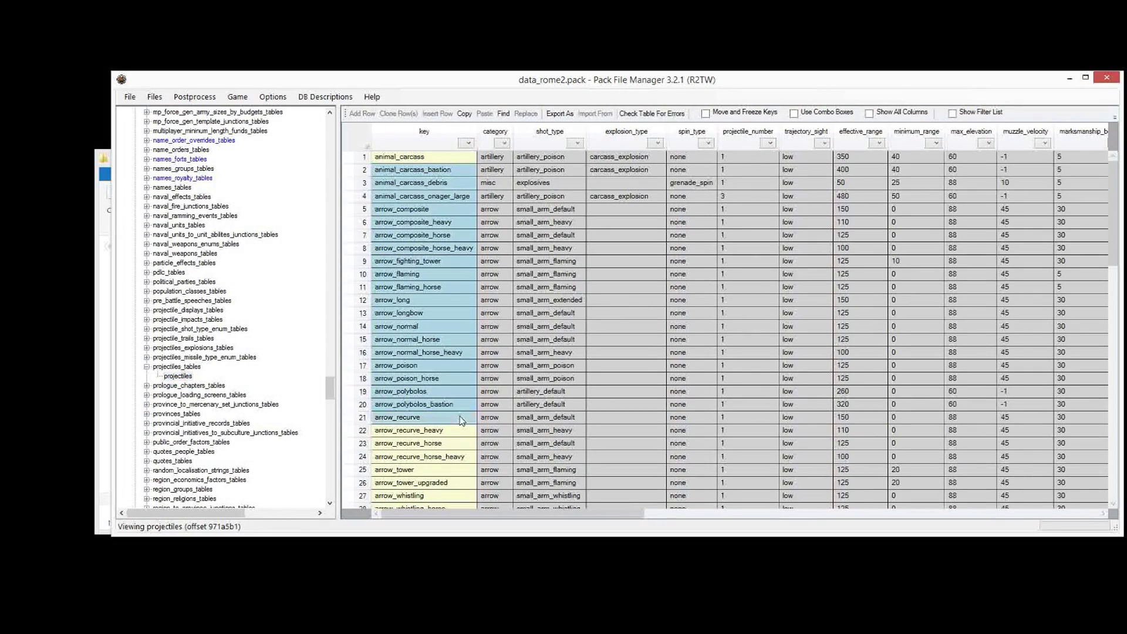
# Examine the category, shot_type, explosion_type and spin_type columns of projectiles
pyautogui.moveTo(480, 517); pyautogui.dragTo(508, 517)
pyautogui.moveTo(409, 170); pyautogui.dragTo(420, 330)
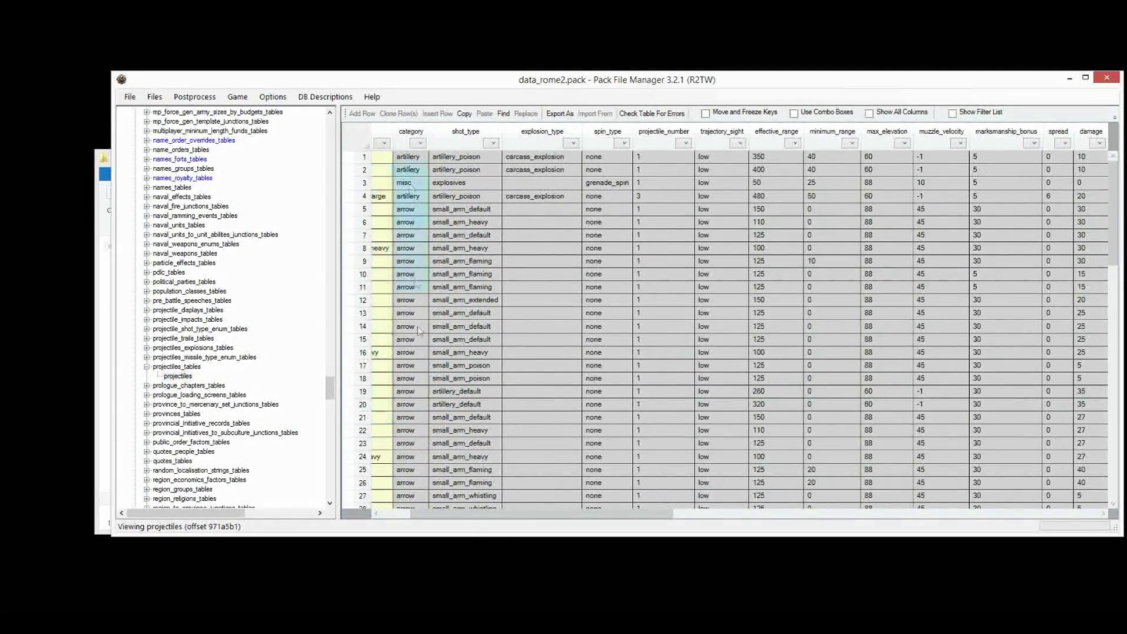
pyautogui.click(411, 196)
pyautogui.moveTo(415, 163); pyautogui.dragTo(414, 246)
pyautogui.click(411, 182)
pyautogui.moveTo(496, 516); pyautogui.dragTo(522, 515)
pyautogui.moveTo(495, 223); pyautogui.dragTo(509, 313)
# Examine the projectile_number, trajectory_sight, effective_range and minimum_range columns of projectiles
pyautogui.moveTo(501, 516); pyautogui.dragTo(548, 516)
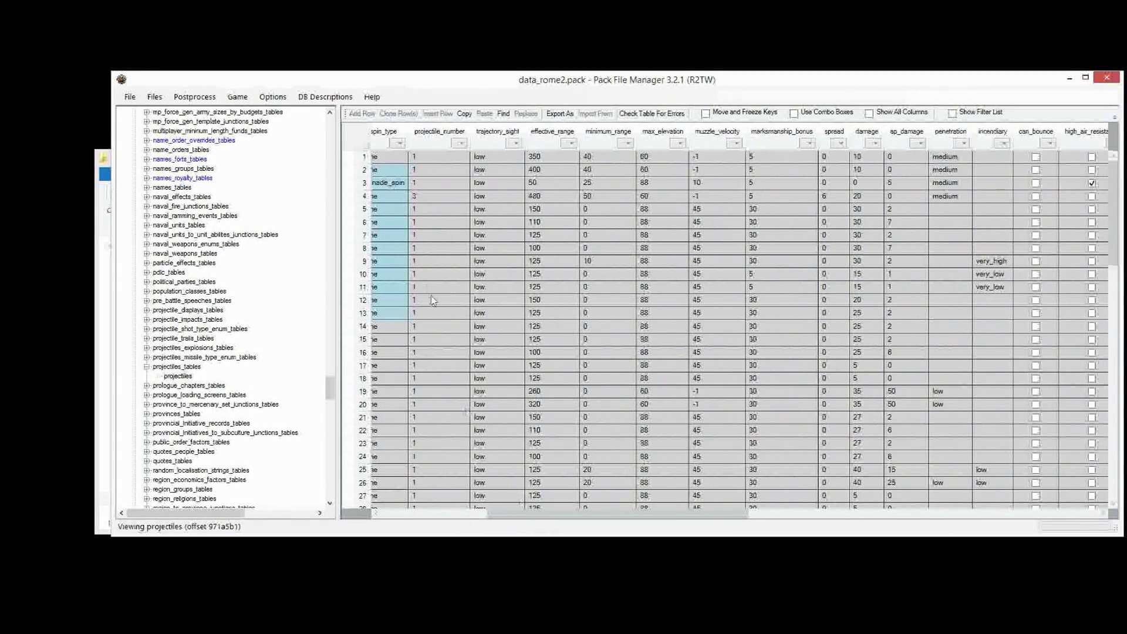
pyautogui.moveTo(439, 169); pyautogui.dragTo(465, 432)
pyautogui.moveTo(548, 522); pyautogui.dragTo(577, 521)
pyautogui.moveTo(414, 196); pyautogui.dragTo(434, 405)
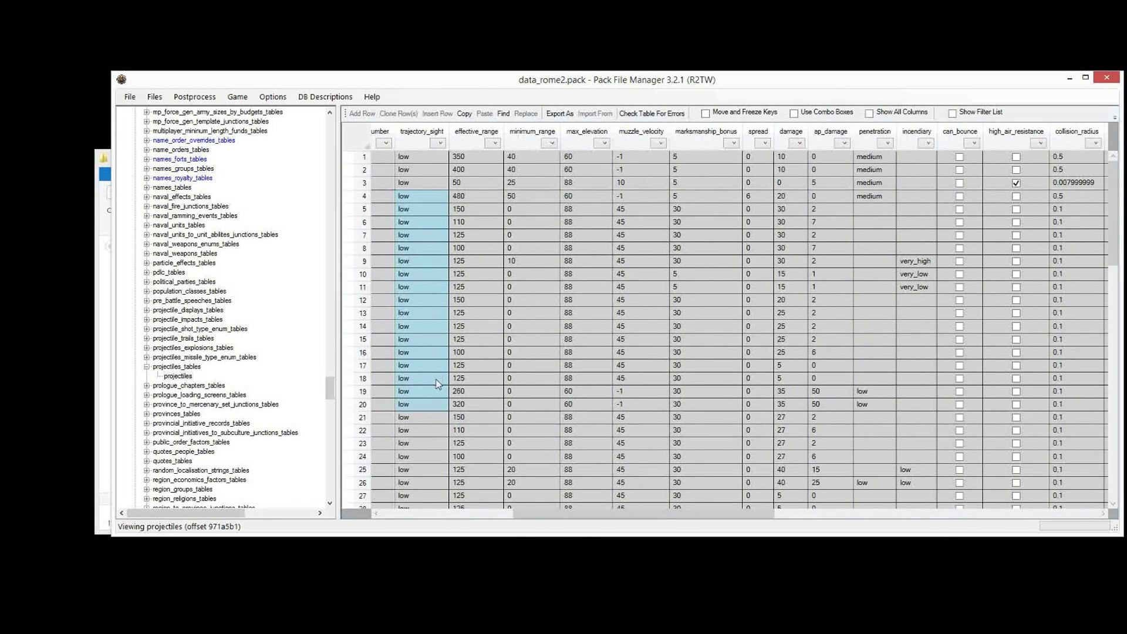
pyautogui.moveTo(456, 158); pyautogui.dragTo(497, 409)
pyautogui.moveTo(532, 170); pyautogui.dragTo(527, 368)
# Examine the max_elevation, muzzle_velocity and marksmanship_bonus columns of projectiles
pyautogui.moveTo(542, 519); pyautogui.dragTo(587, 531)
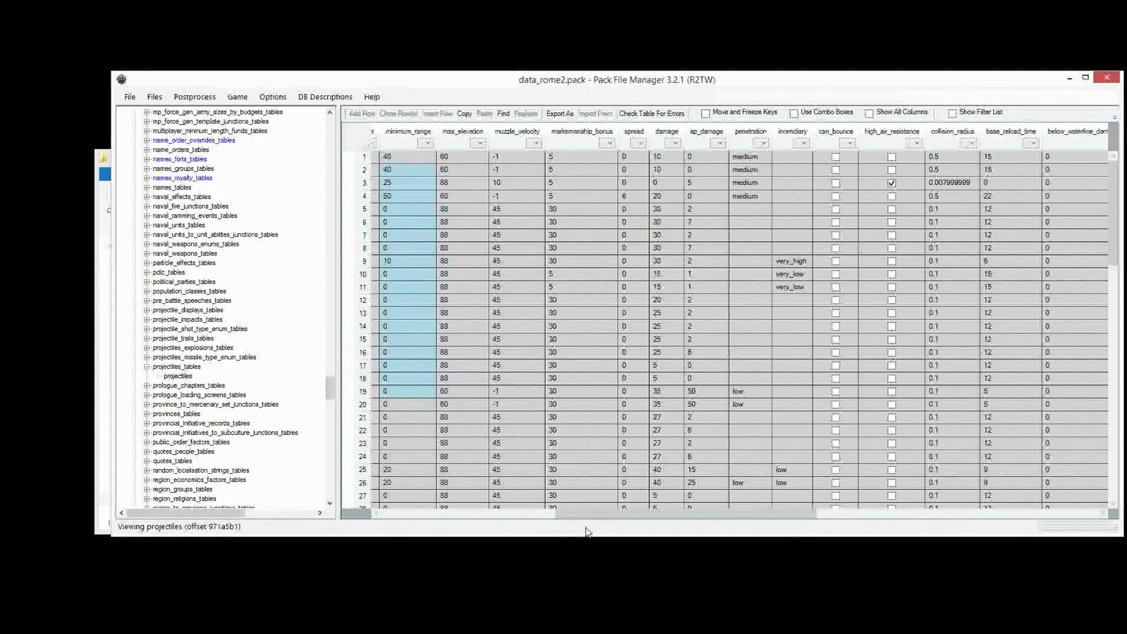
pyautogui.moveTo(459, 176); pyautogui.dragTo(470, 345)
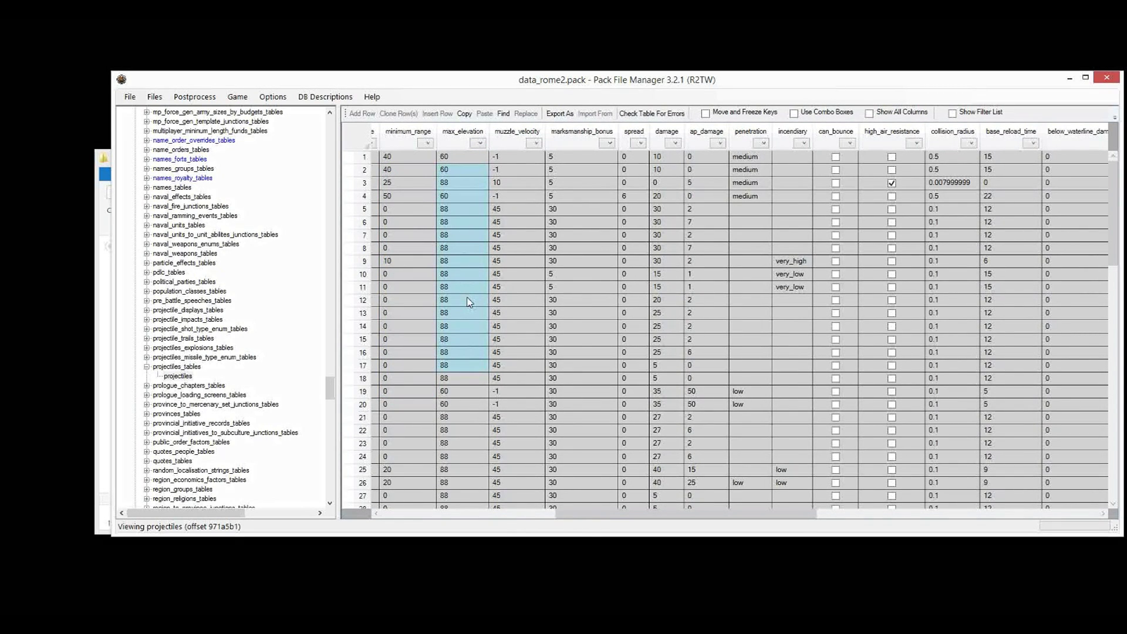
pyautogui.moveTo(577, 515); pyautogui.dragTo(597, 517)
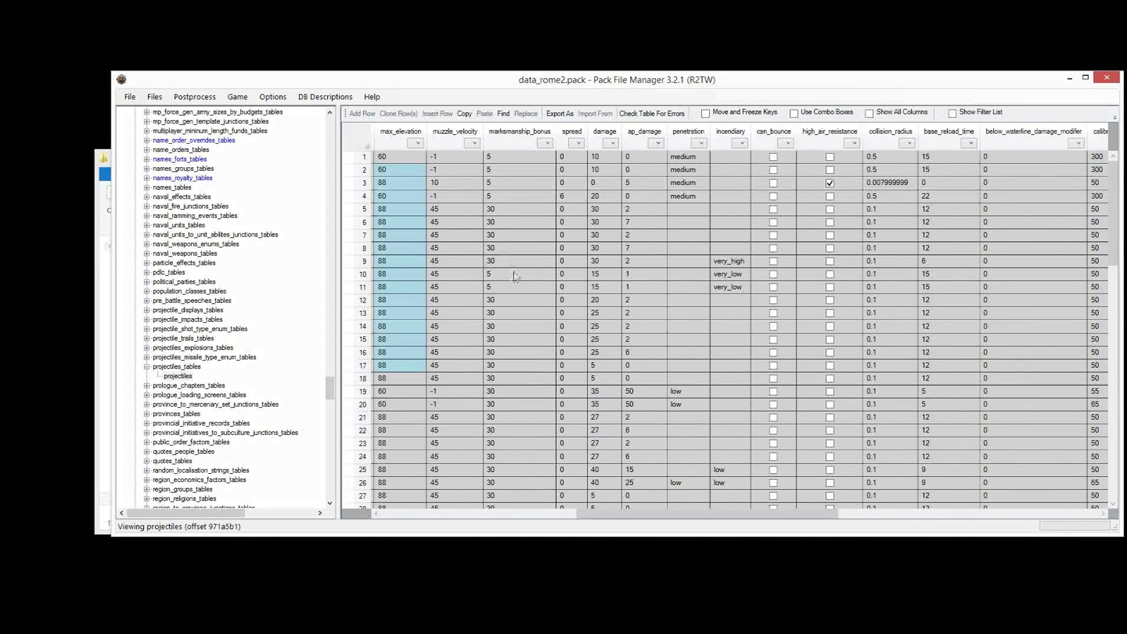
pyautogui.moveTo(456, 174); pyautogui.dragTo(456, 303)
pyautogui.moveTo(510, 169); pyautogui.dragTo(514, 364)
# Examine the spread, damage, ap_damage, incendiary and penetration columns of projectiles
pyautogui.moveTo(594, 514); pyautogui.dragTo(632, 527)
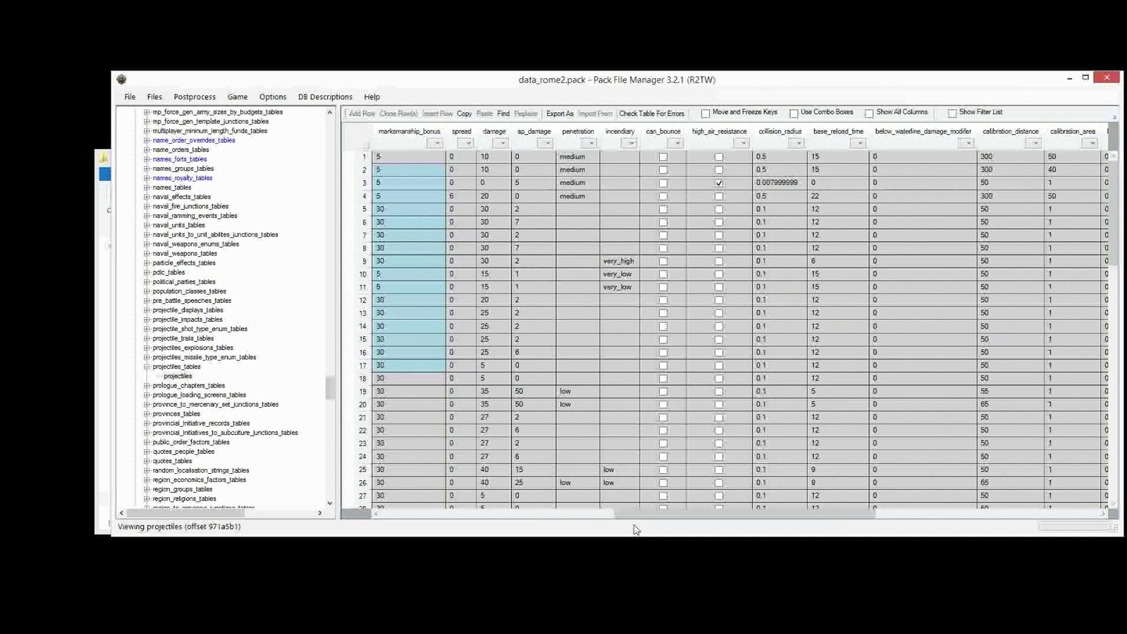
pyautogui.moveTo(464, 169); pyautogui.dragTo(452, 429)
pyautogui.moveTo(485, 172); pyautogui.dragTo(530, 381)
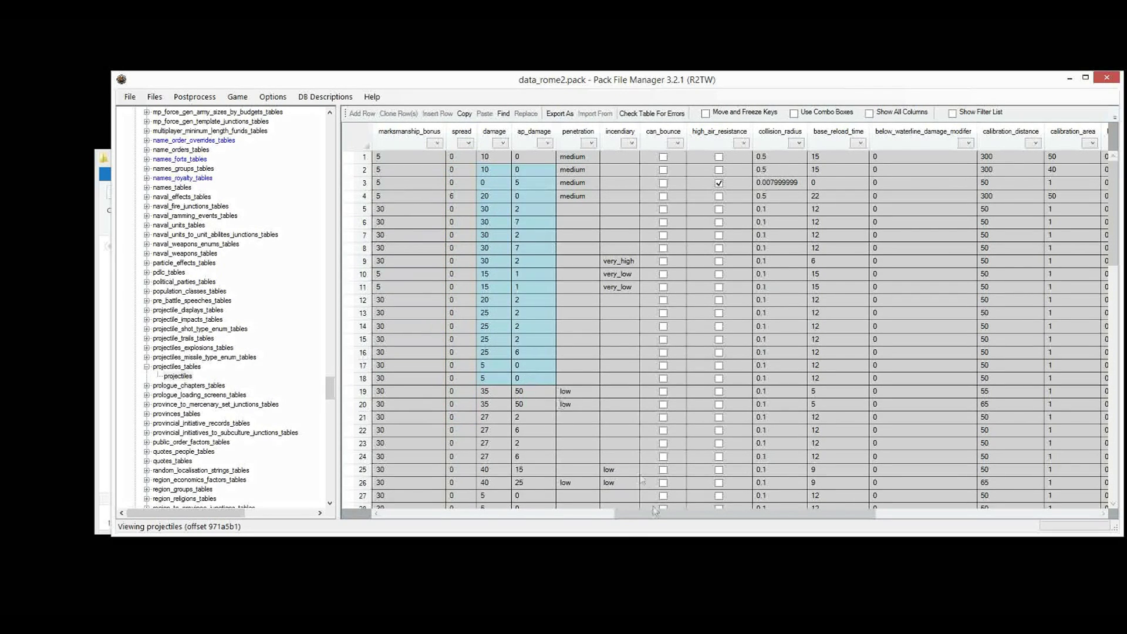
pyautogui.moveTo(721, 524); pyautogui.dragTo(789, 532)
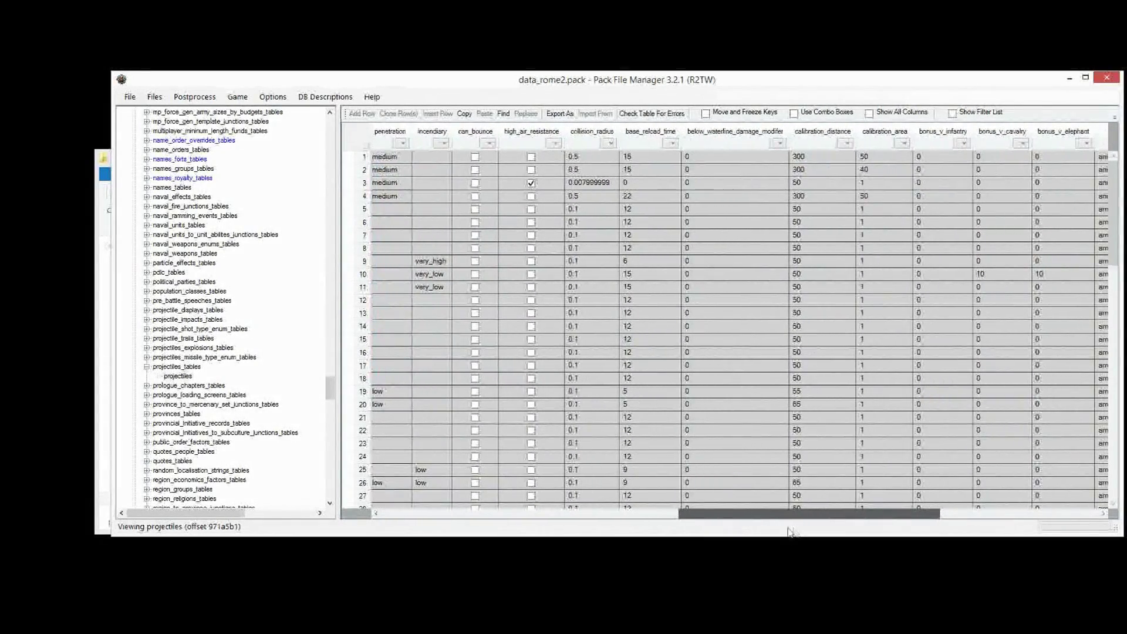
pyautogui.moveTo(424, 163); pyautogui.dragTo(446, 411)
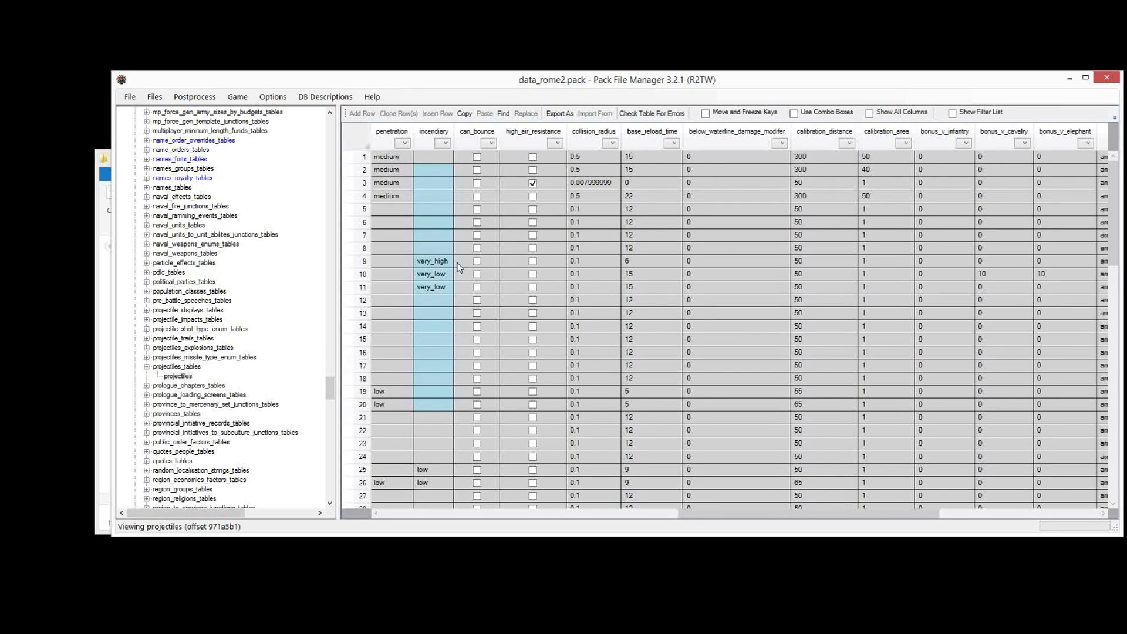
pyautogui.moveTo(389, 157); pyautogui.dragTo(369, 288)
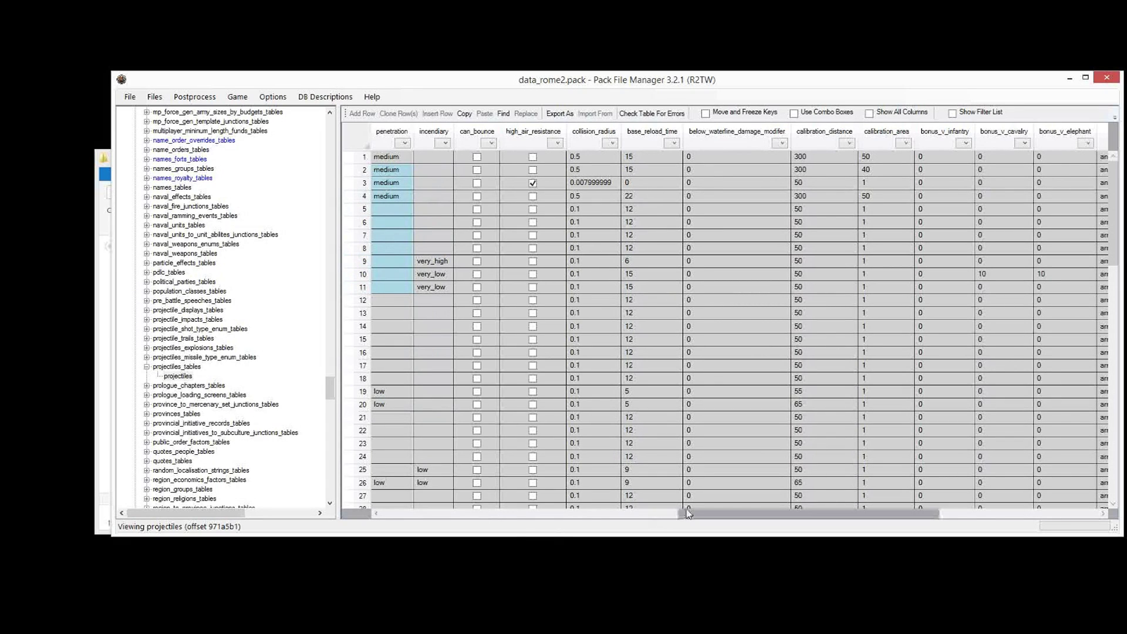
# Examine the high_air_resistance, can_bounce and collision_radius columns of projectiles
pyautogui.moveTo(689, 514); pyautogui.dragTo(715, 515)
pyautogui.moveTo(459, 172); pyautogui.dragTo(464, 238)
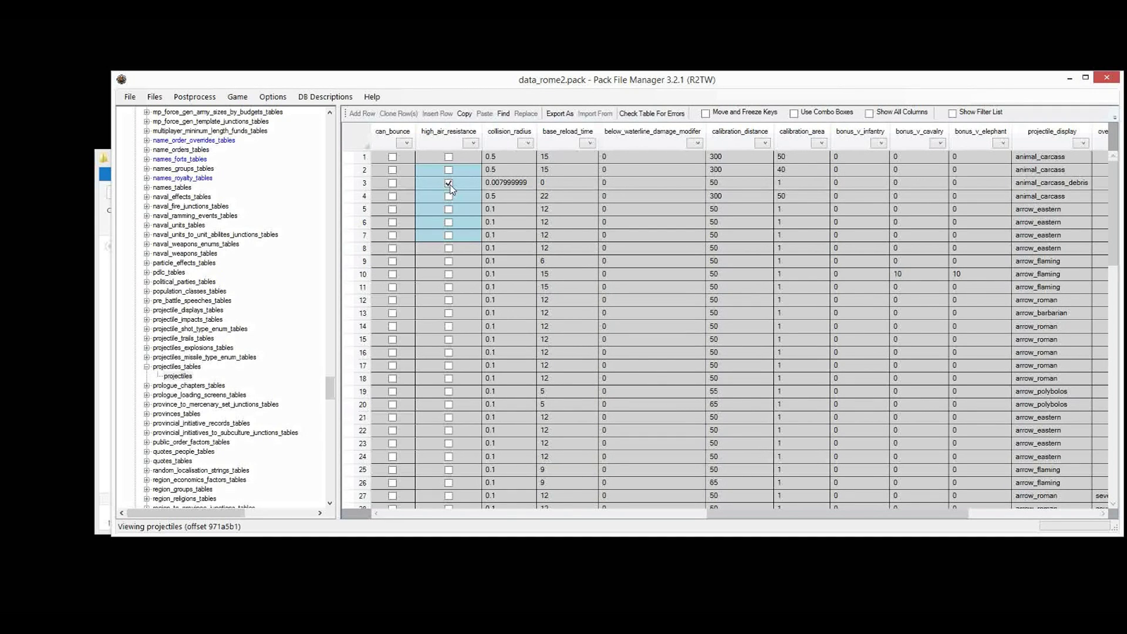
pyautogui.click(411, 173)
pyautogui.moveTo(505, 169); pyautogui.dragTo(520, 277)
pyautogui.moveTo(509, 157); pyautogui.dragTo(510, 183)
pyautogui.moveTo(504, 171); pyautogui.dragTo(514, 302)
# Examine the base_reload_time, calibration_distance and calibration_area columns of projectiles
pyautogui.moveTo(743, 514); pyautogui.dragTo(781, 520)
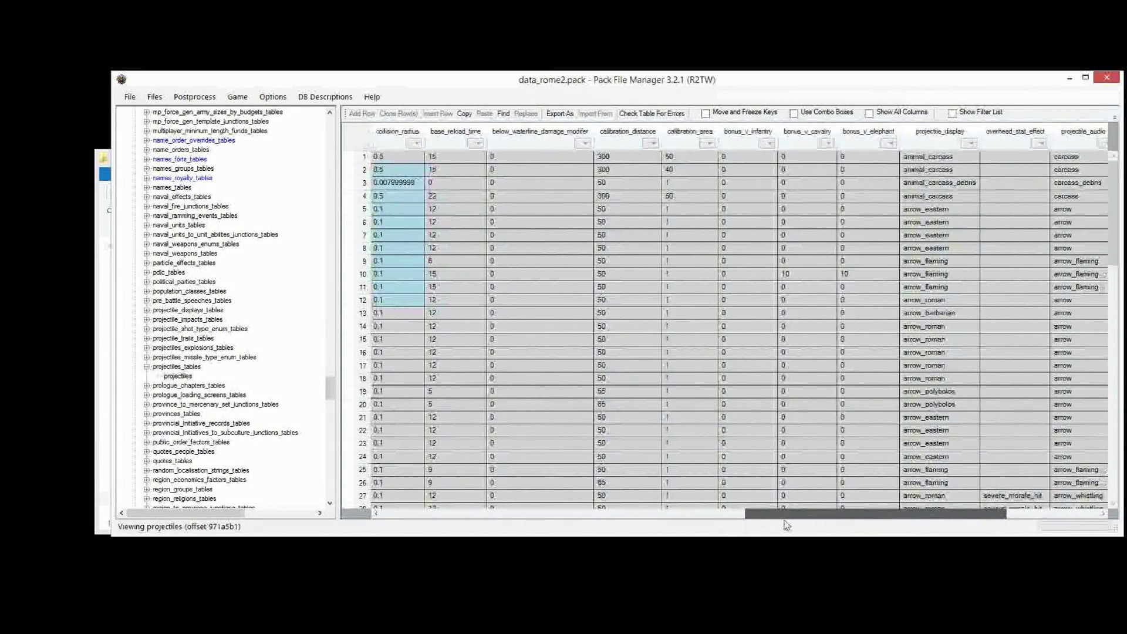
pyautogui.moveTo(459, 165); pyautogui.dragTo(441, 438)
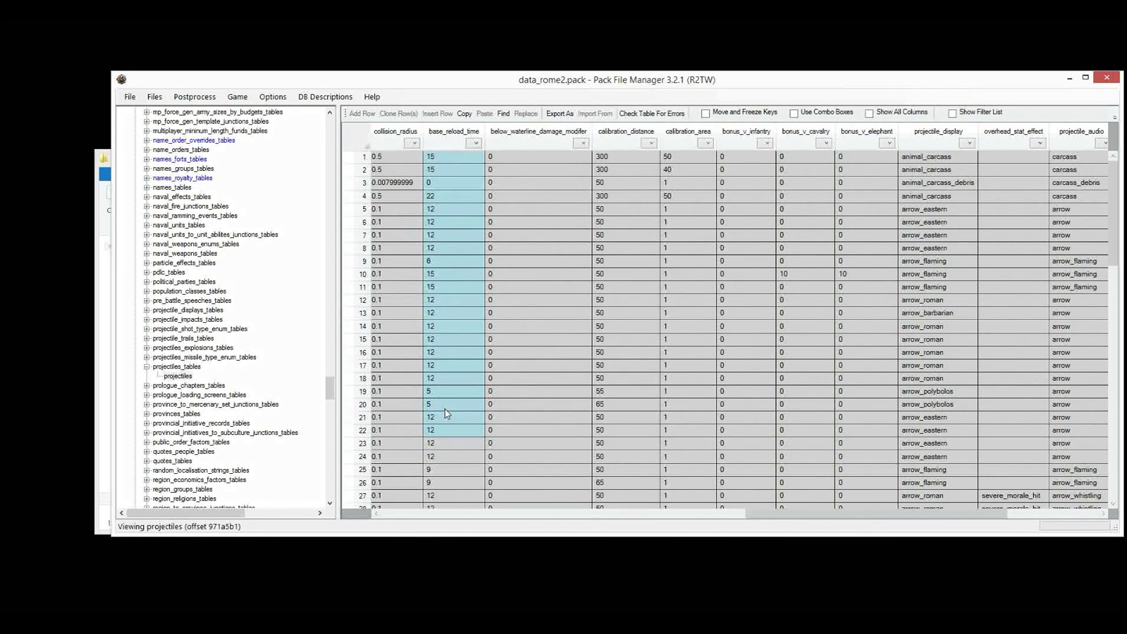
pyautogui.moveTo(448, 175); pyautogui.dragTo(453, 314)
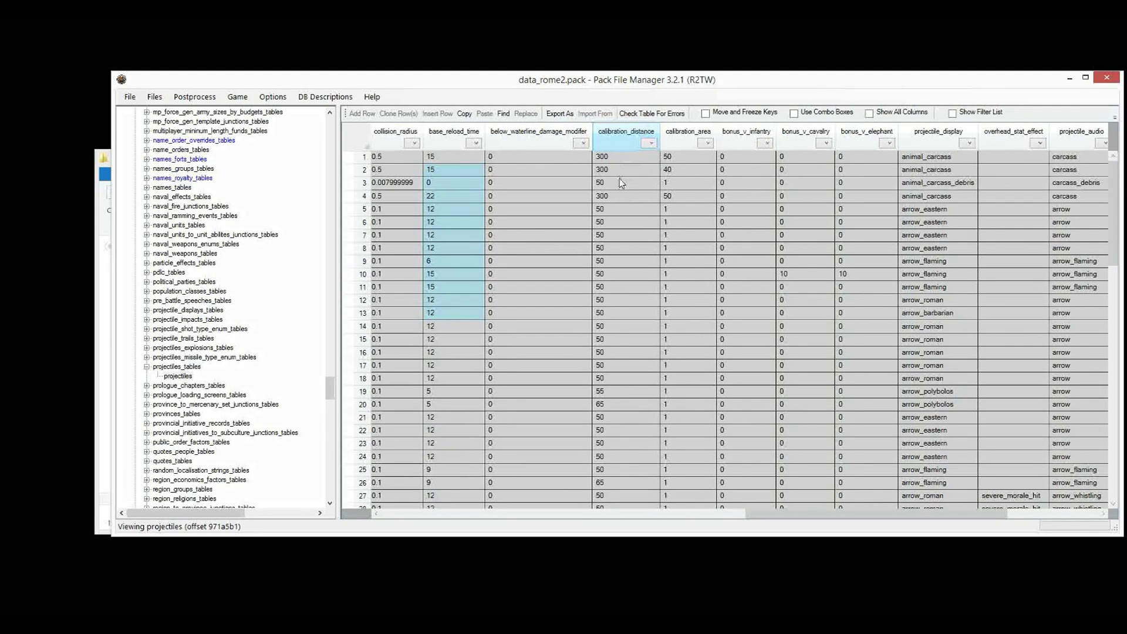
pyautogui.moveTo(622, 169); pyautogui.dragTo(628, 270)
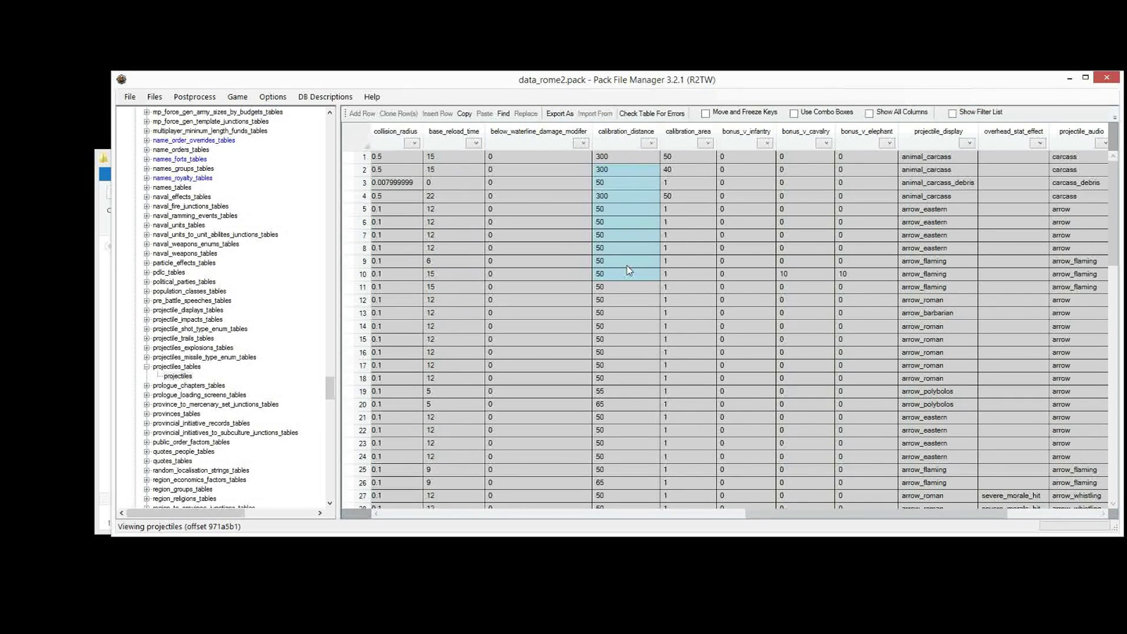
pyautogui.moveTo(695, 164); pyautogui.dragTo(702, 260)
pyautogui.moveTo(802, 515); pyautogui.dragTo(892, 515)
pyautogui.moveTo(420, 222); pyautogui.dragTo(415, 392)
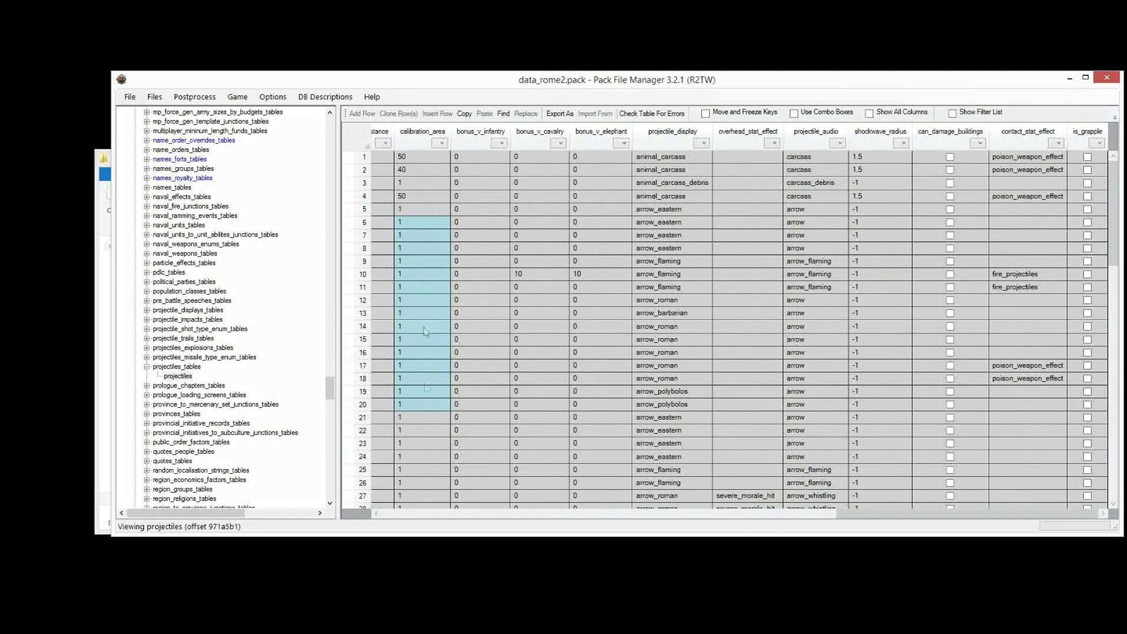
pyautogui.click(414, 211)
# Examine the bonus_v_infantry, bonus_v_cavalry, bonus_v_elephant and shockwave_radius columns of projectiles
pyautogui.moveTo(481, 156); pyautogui.dragTo(621, 323)
pyautogui.click(865, 166)
pyautogui.press('Down')
pyautogui.press('Down')
pyautogui.press('Down')
pyautogui.press('Down')
pyautogui.press('Down')
pyautogui.press('Down')
# Close the Pack File Manager windows holding data_rome2.pack and local_en_rome2.pack
pyautogui.click(297, 359)
pyautogui.click(1109, 77)
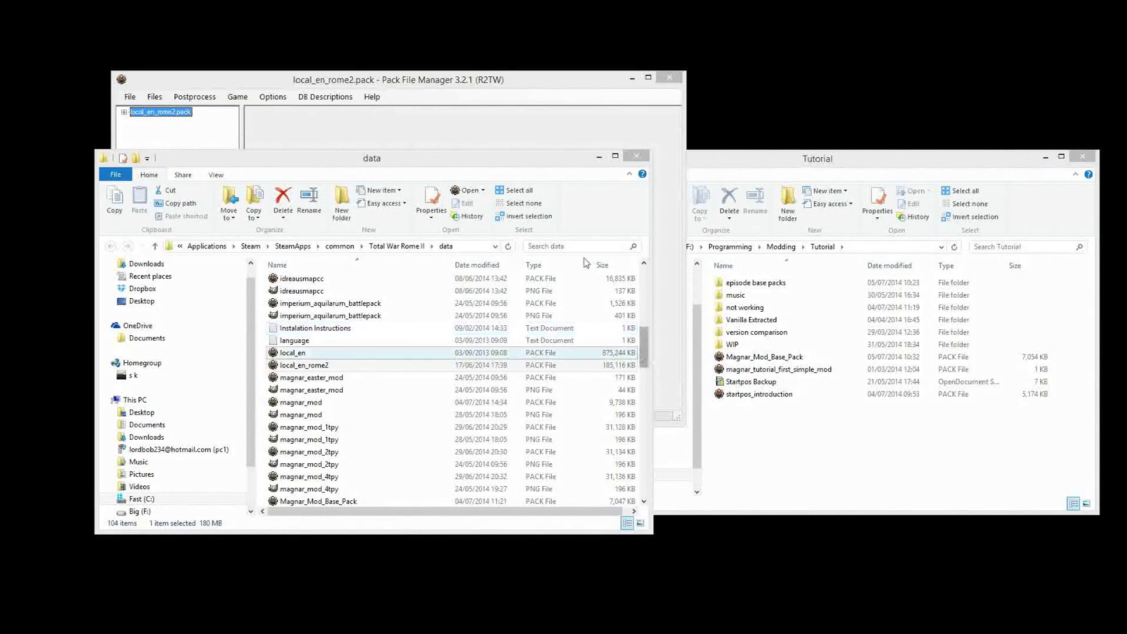
pyautogui.click(460, 71)
pyautogui.click(669, 78)
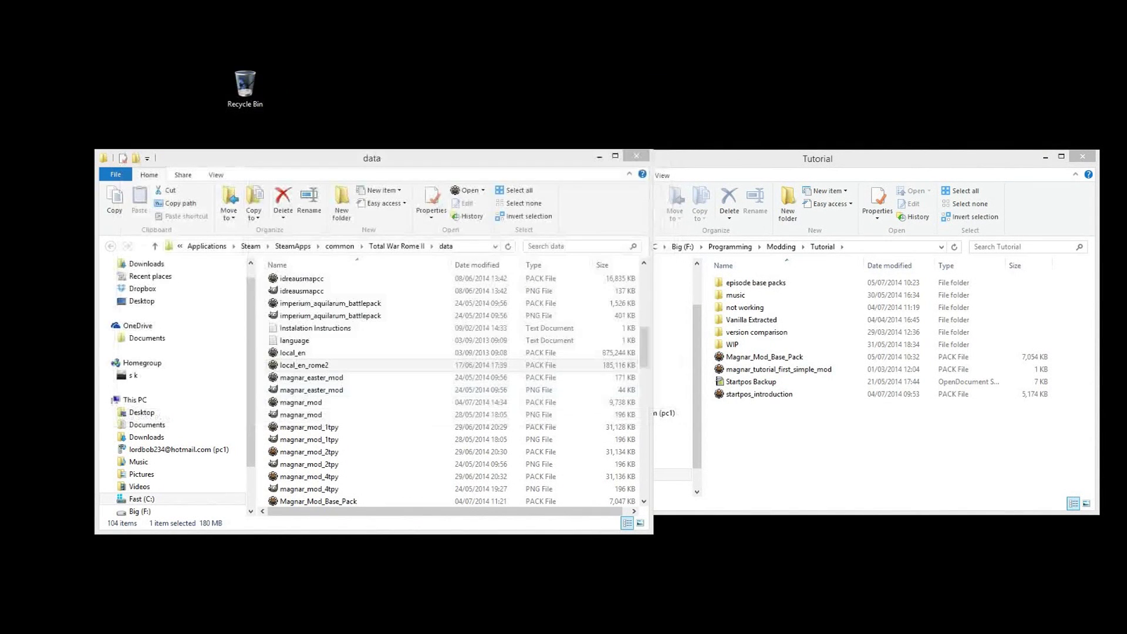
# Switch to the Total War: Rome II battle and inspect the Tutorial Unit's stat panel and on-field tooltip
pyautogui.click(475, 558)
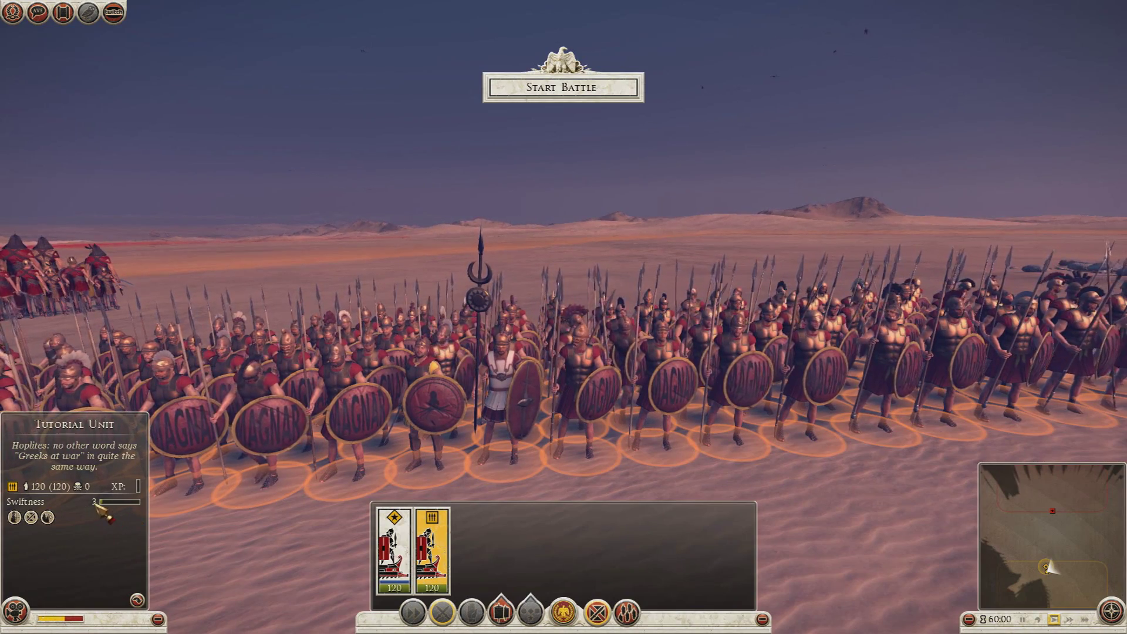
pyautogui.moveTo(40, 503)
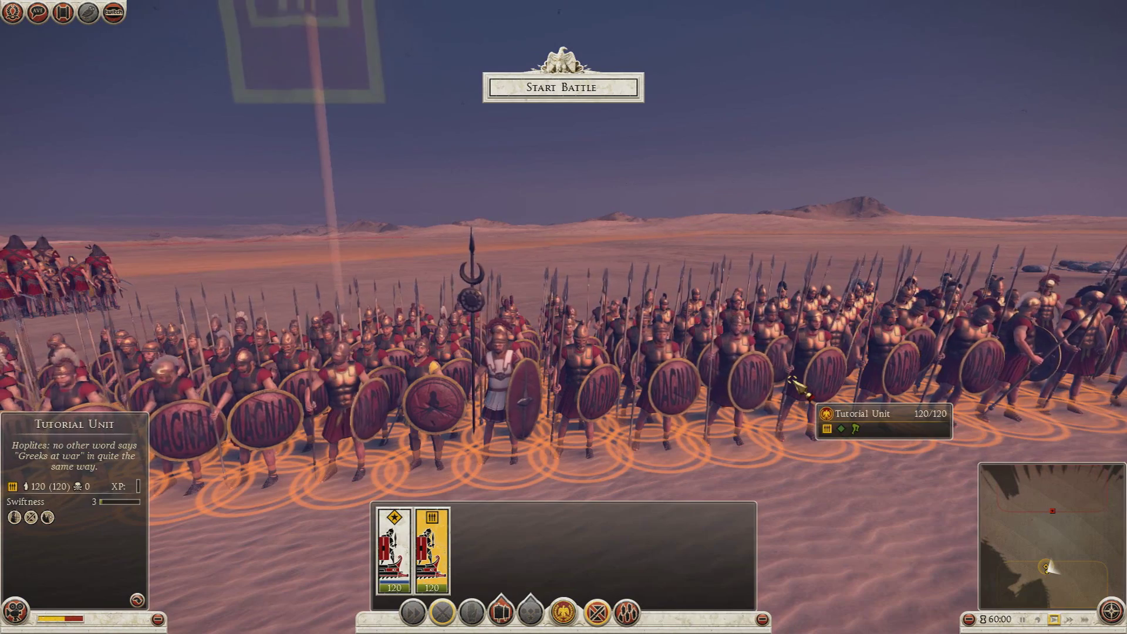
pyautogui.moveTo(790, 378)
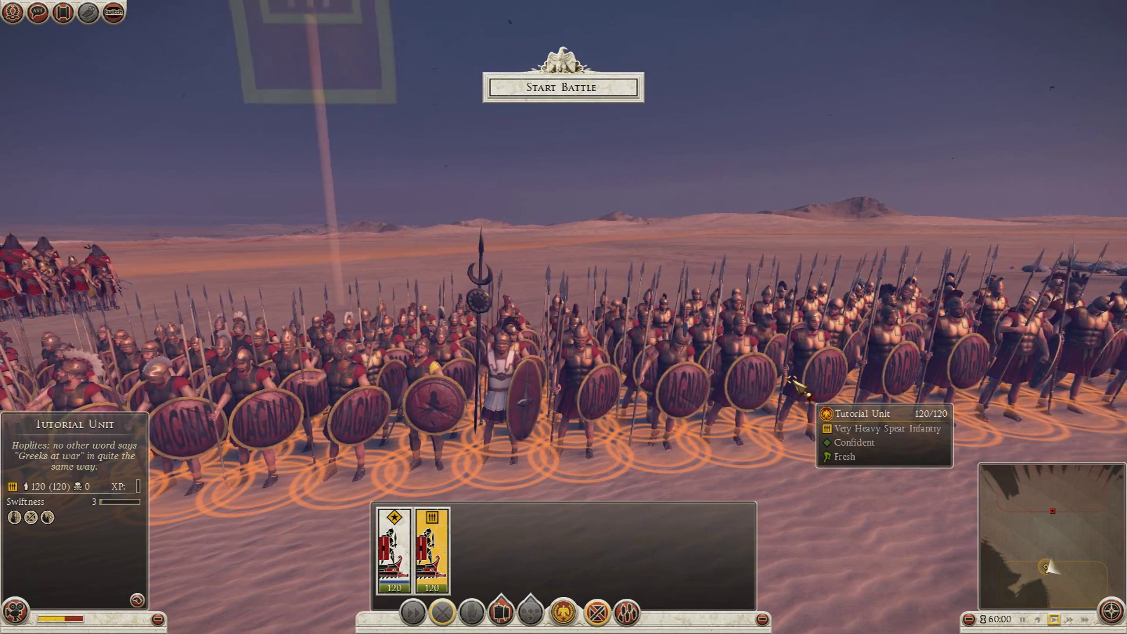